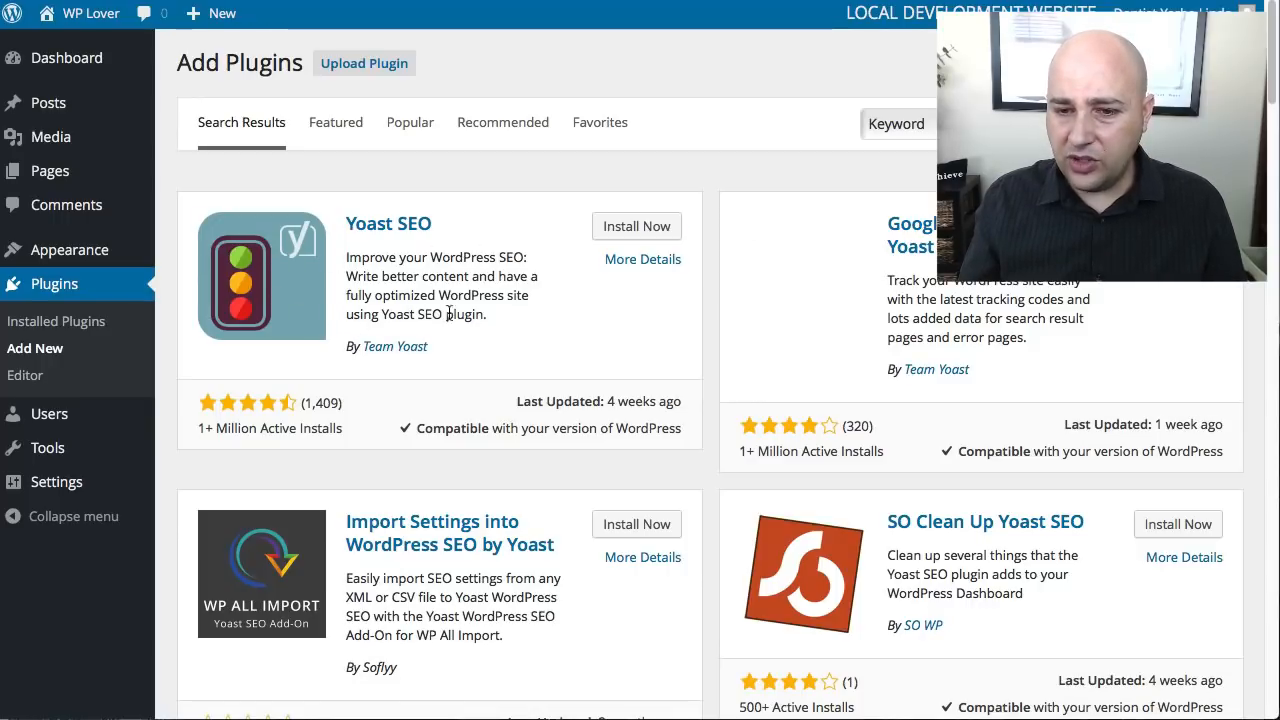
- Review the Yoast SEO plugin's details, including its active installs, and install and activate the plugin
{"action": "left_click", "coordinate": [637, 261]}
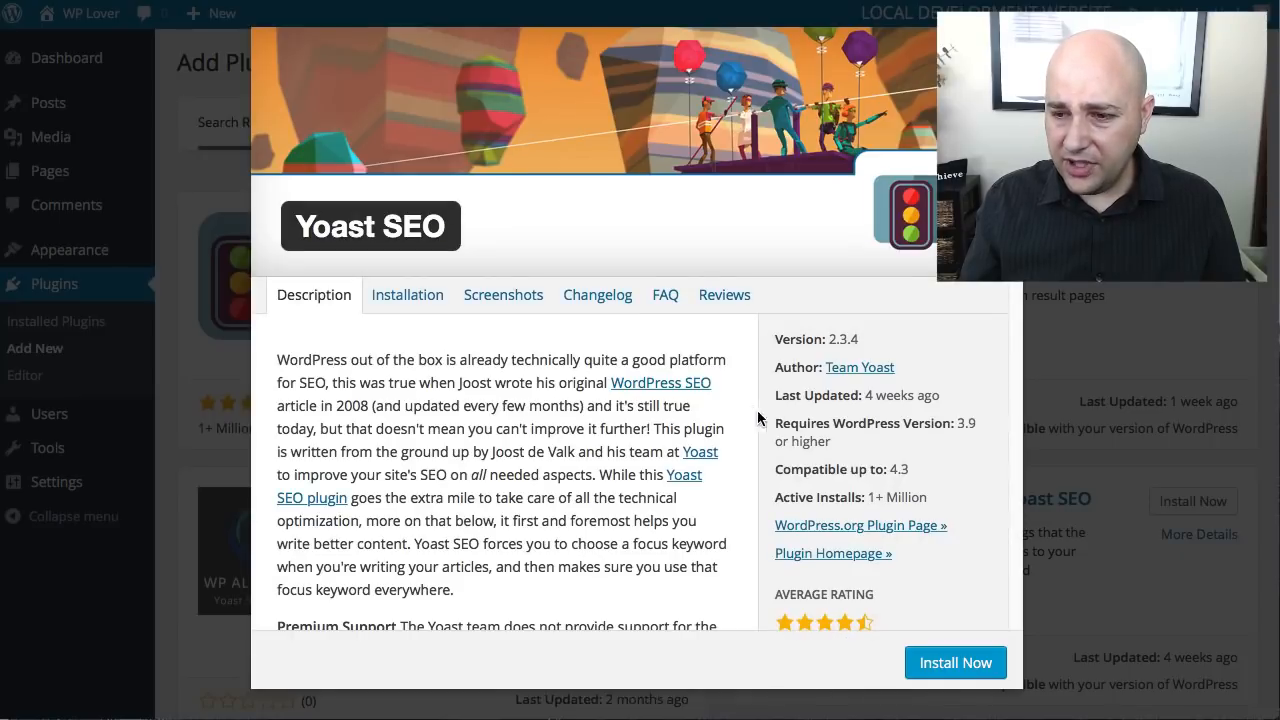
{"action": "scroll", "coordinate": [767, 431], "scroll_direction": "down", "scroll_amount": 1}
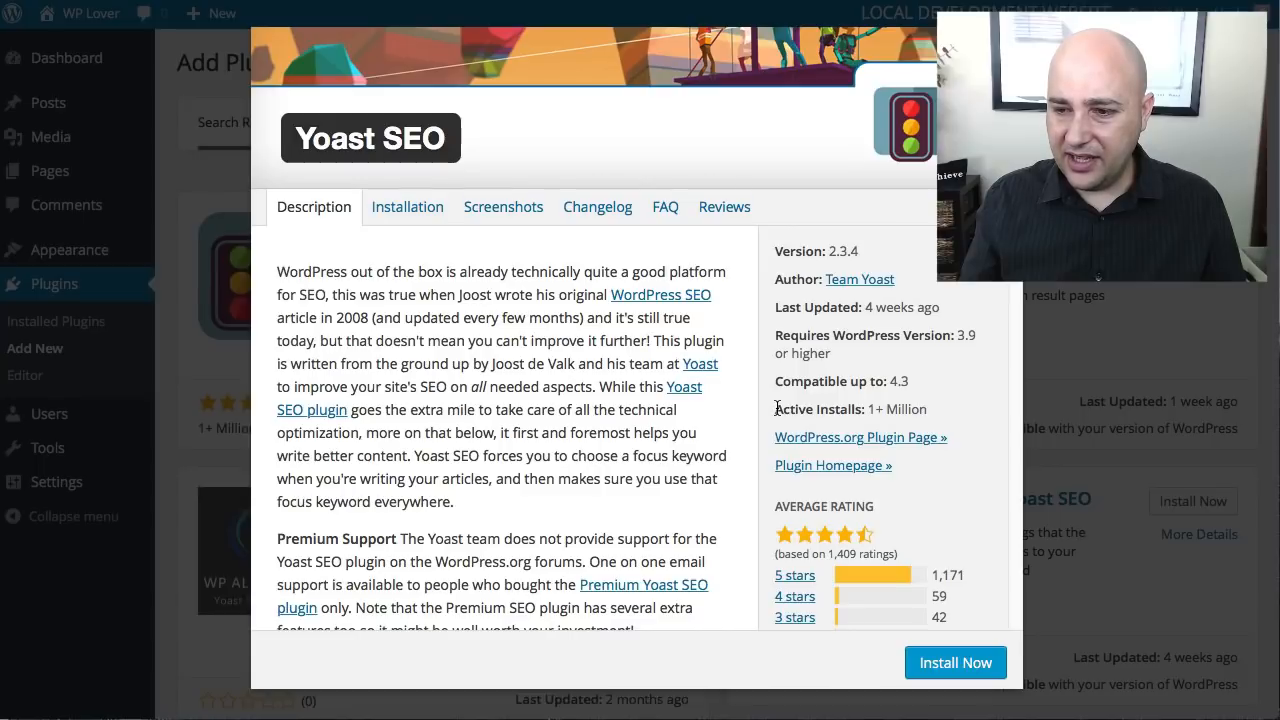
{"action": "left_click_drag", "start_coordinate": [775, 409], "coordinate": [930, 408]}
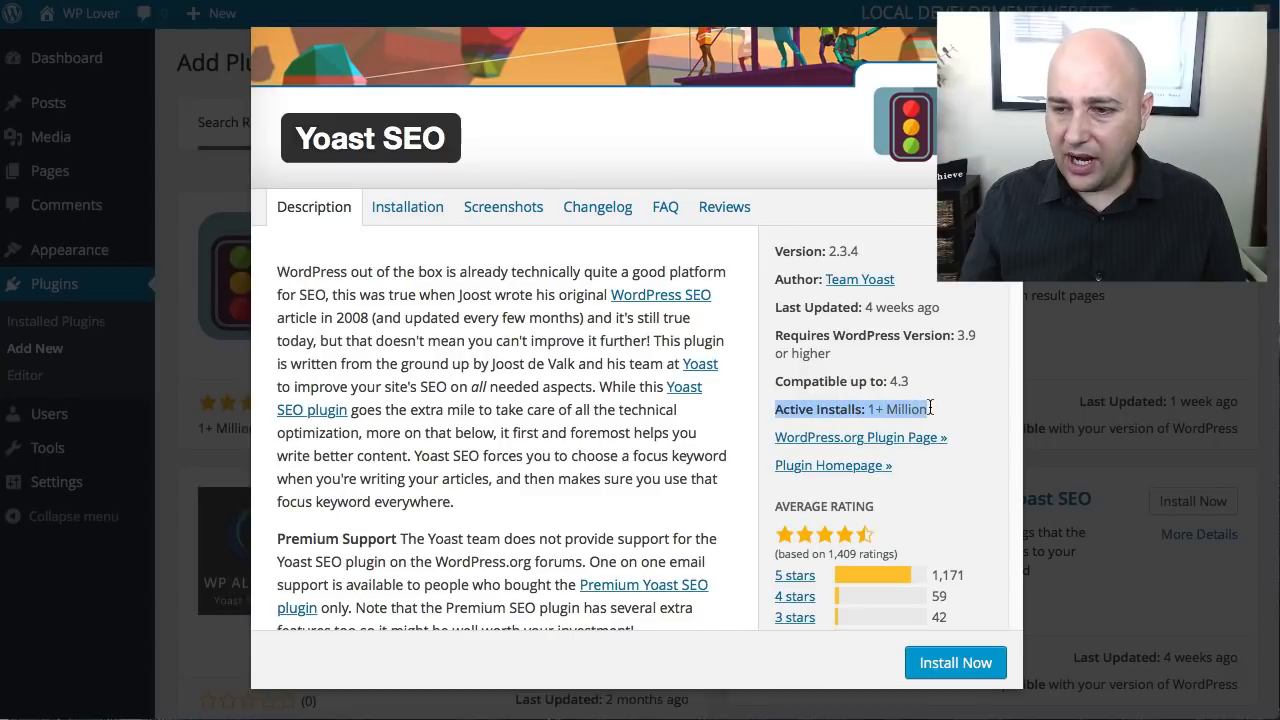
{"action": "left_click", "coordinate": [829, 405]}
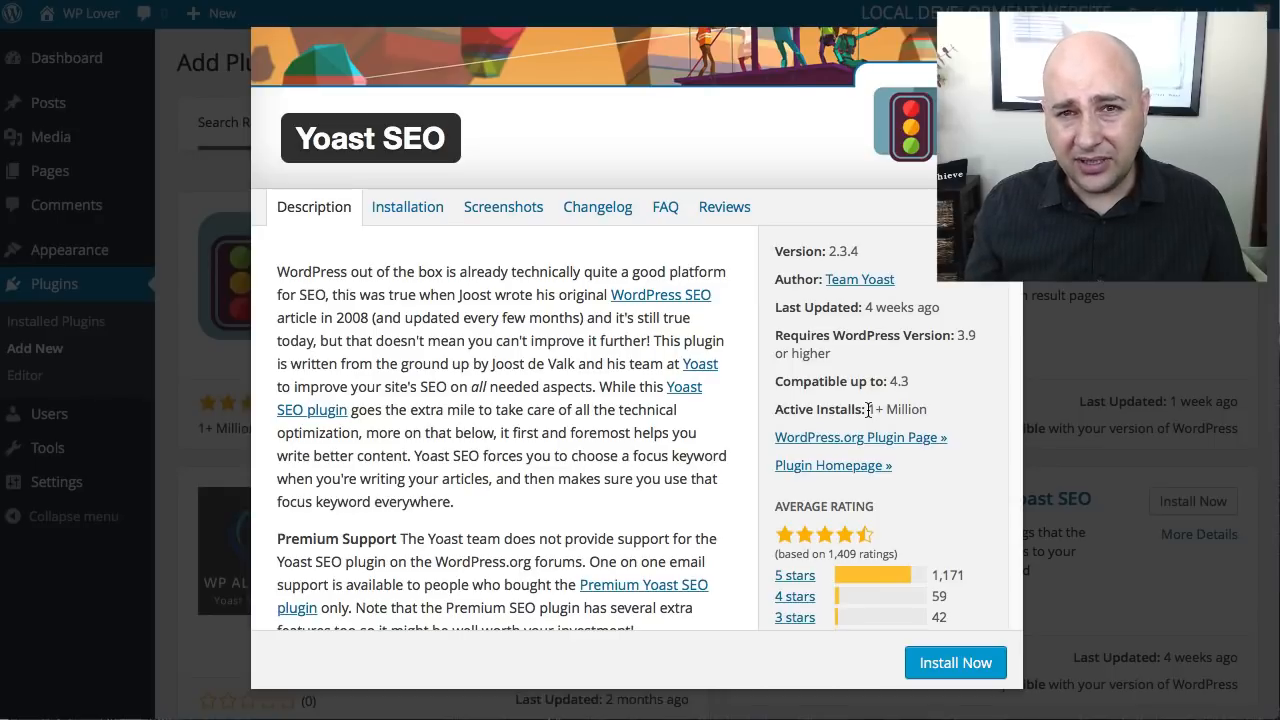
{"action": "left_click", "coordinate": [940, 662]}
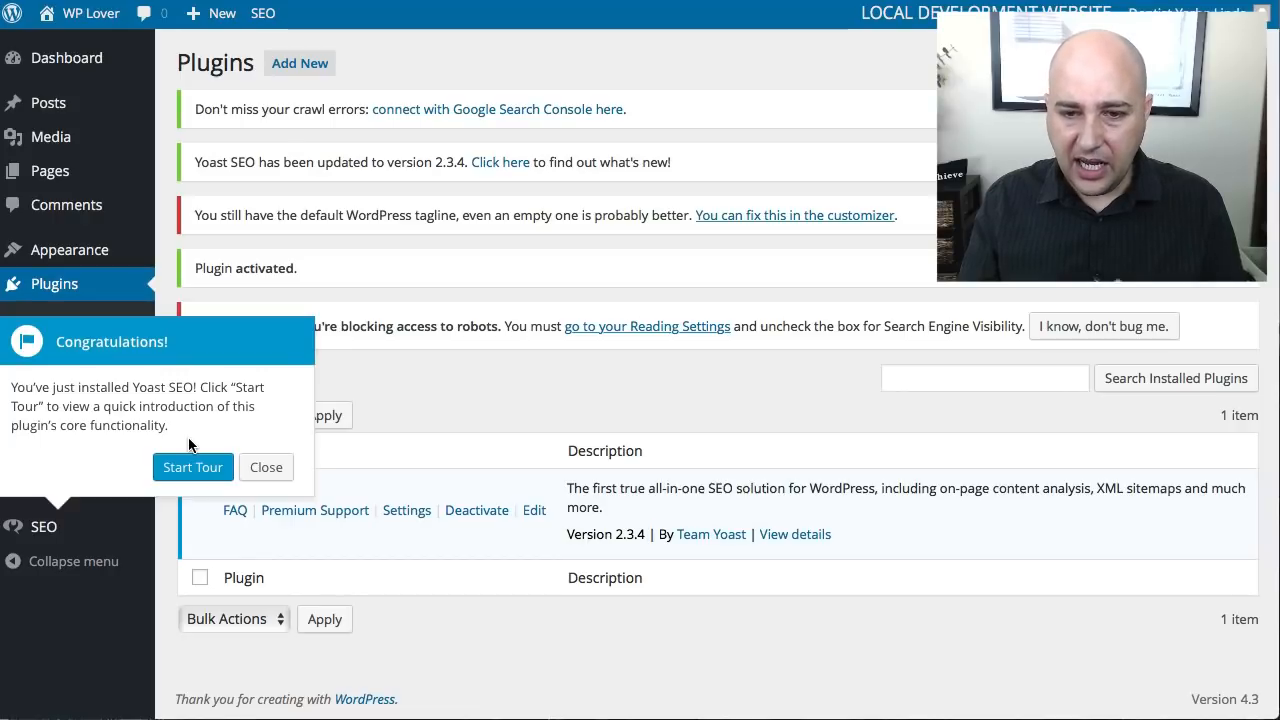
- Decline the Yoast SEO introduction tour and dismiss all the SEO notices above the installed plugins list
{"action": "left_click", "coordinate": [277, 468]}
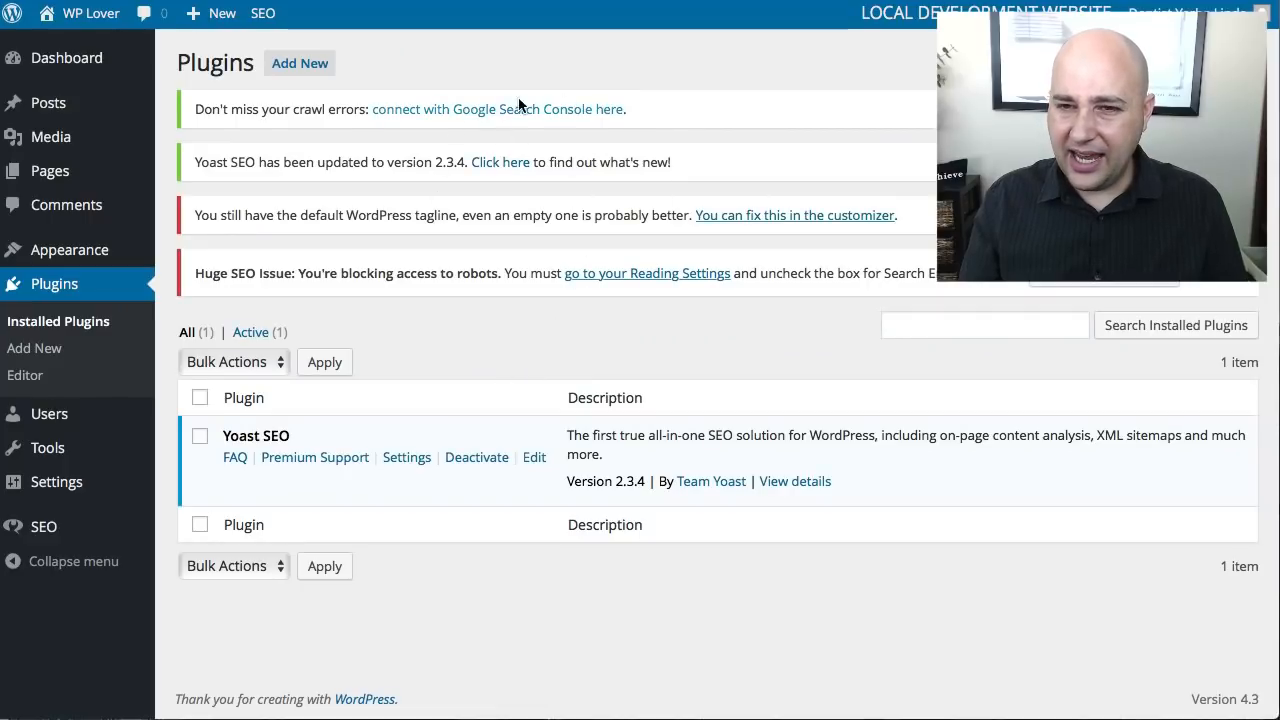
{"action": "left_click_drag", "start_coordinate": [199, 107], "coordinate": [700, 103]}
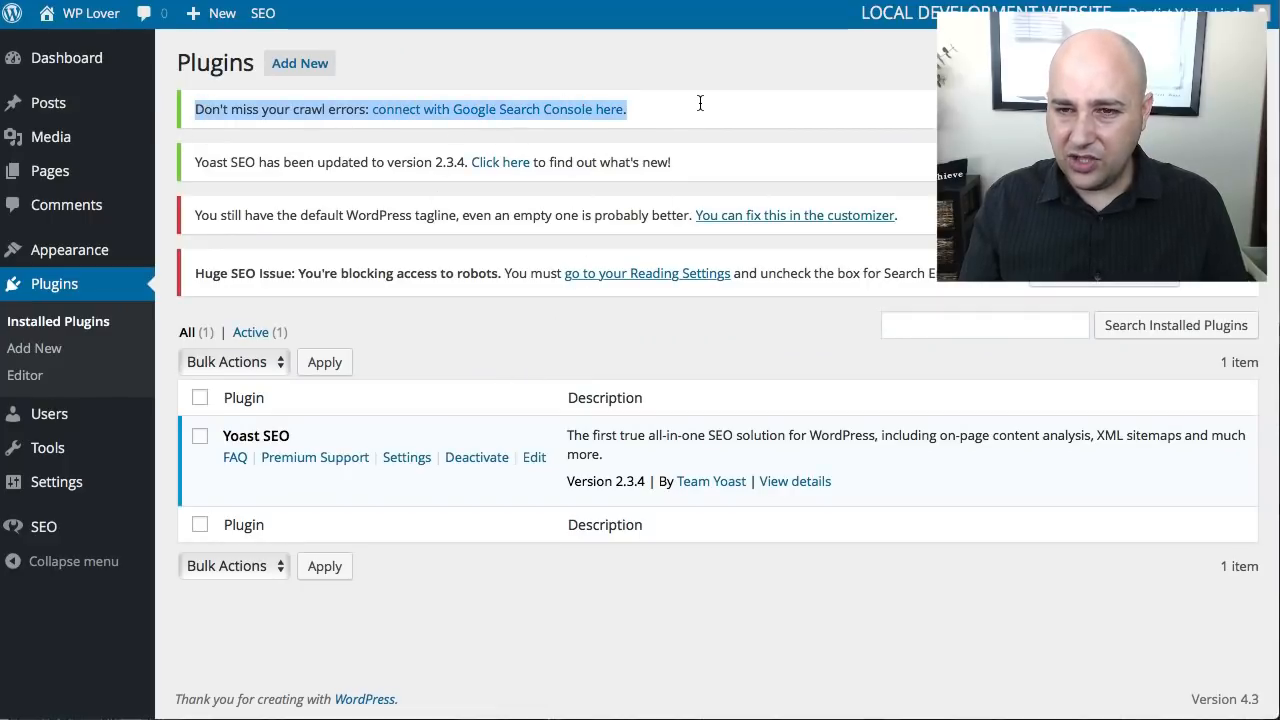
{"action": "left_click_drag", "start_coordinate": [623, 111], "coordinate": [629, 110]}
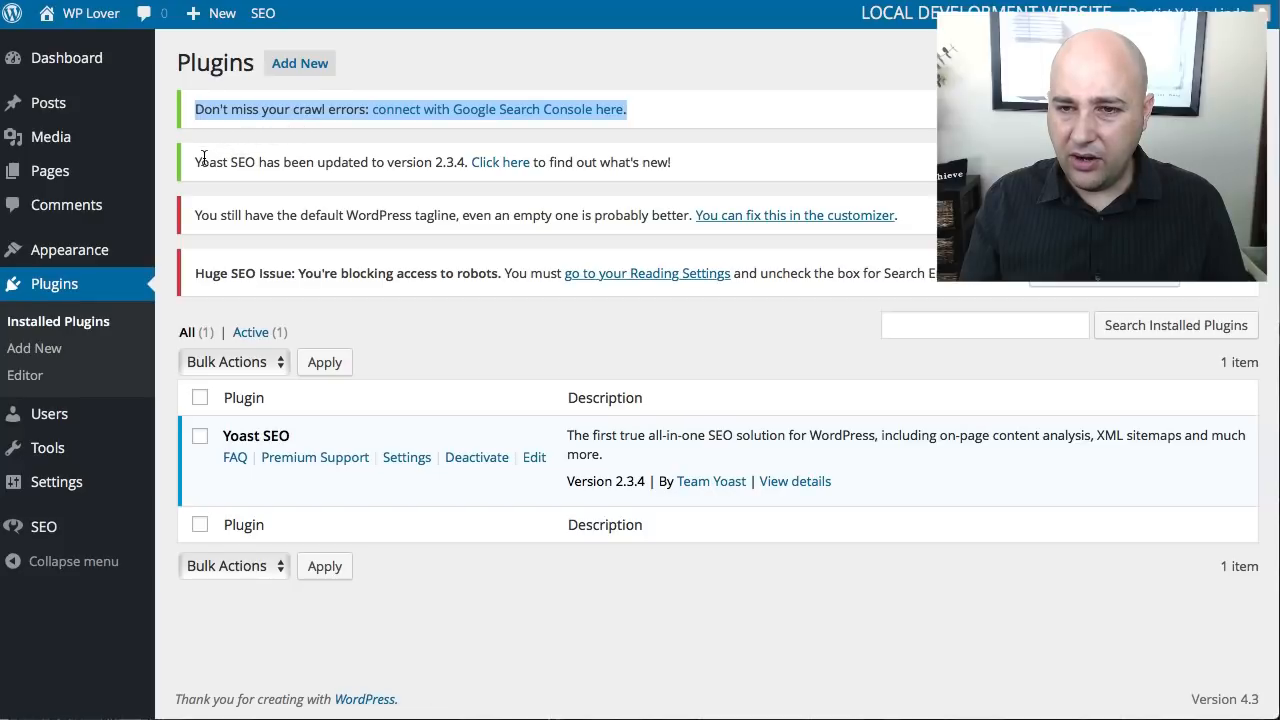
{"action": "left_click_drag", "start_coordinate": [203, 158], "coordinate": [428, 151]}
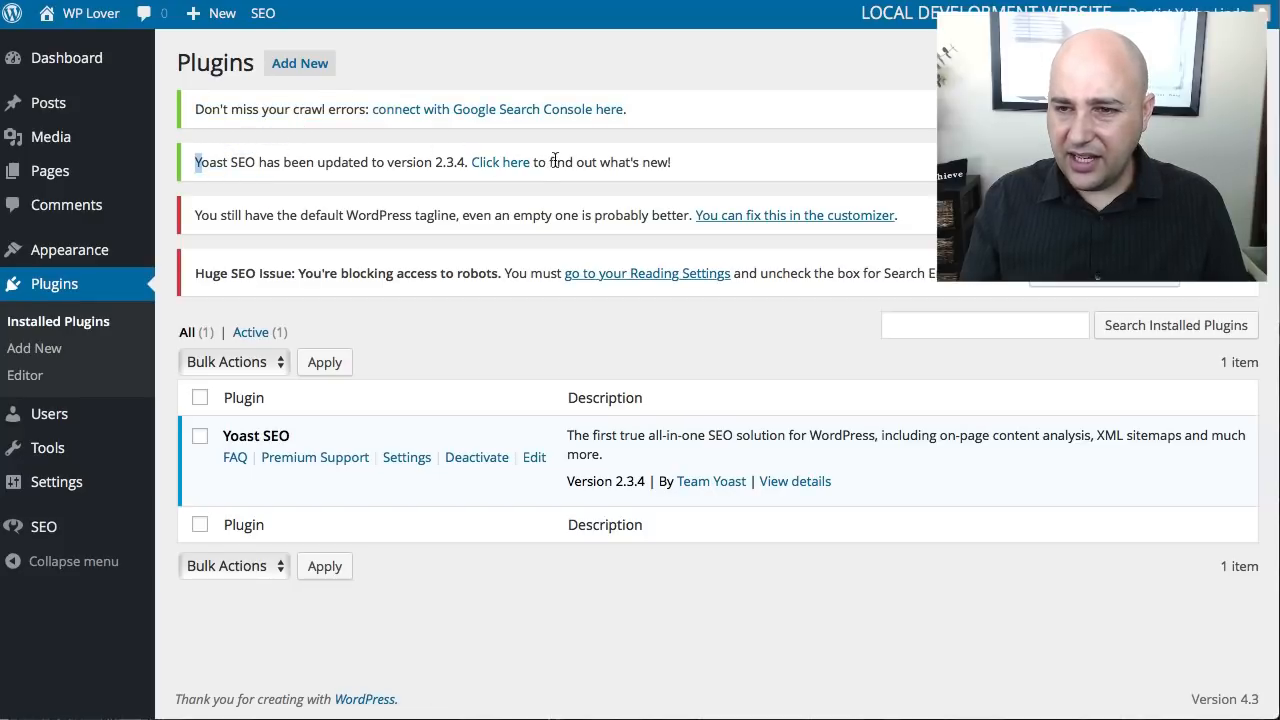
{"action": "left_click", "coordinate": [1241, 161]}
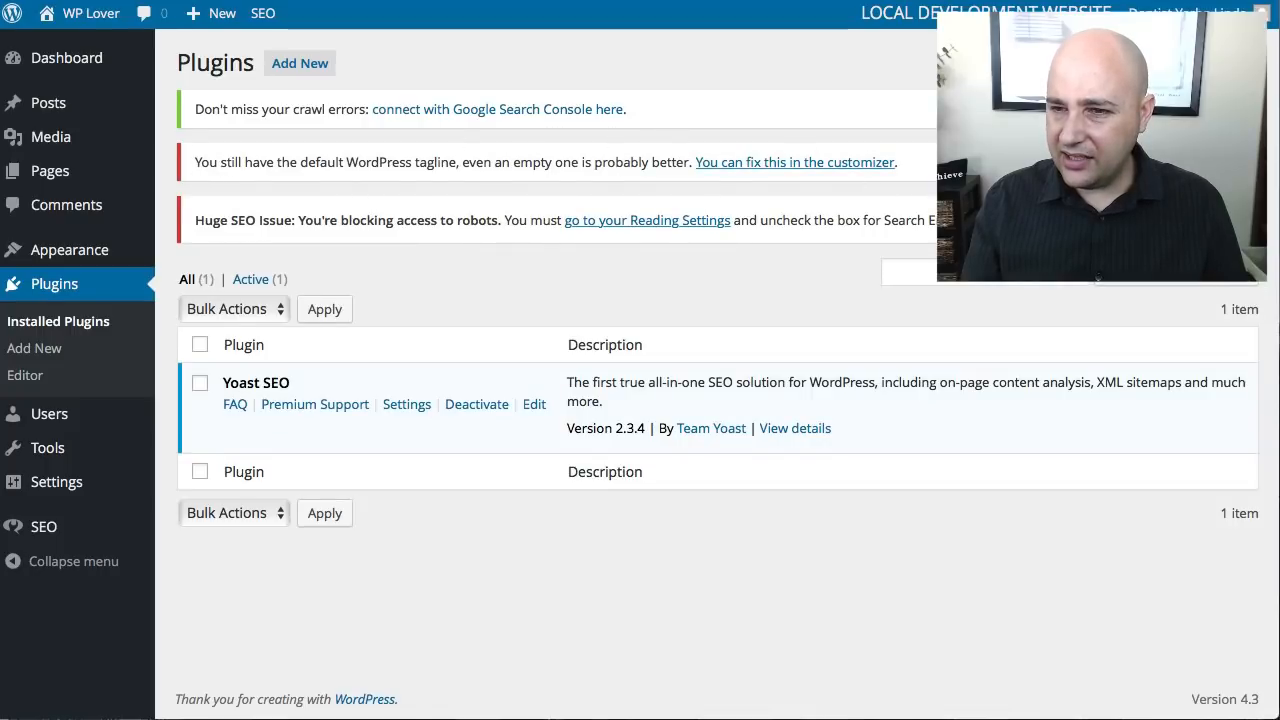
{"action": "left_click", "coordinate": [1241, 162]}
{"action": "left_click", "coordinate": [1120, 167]}
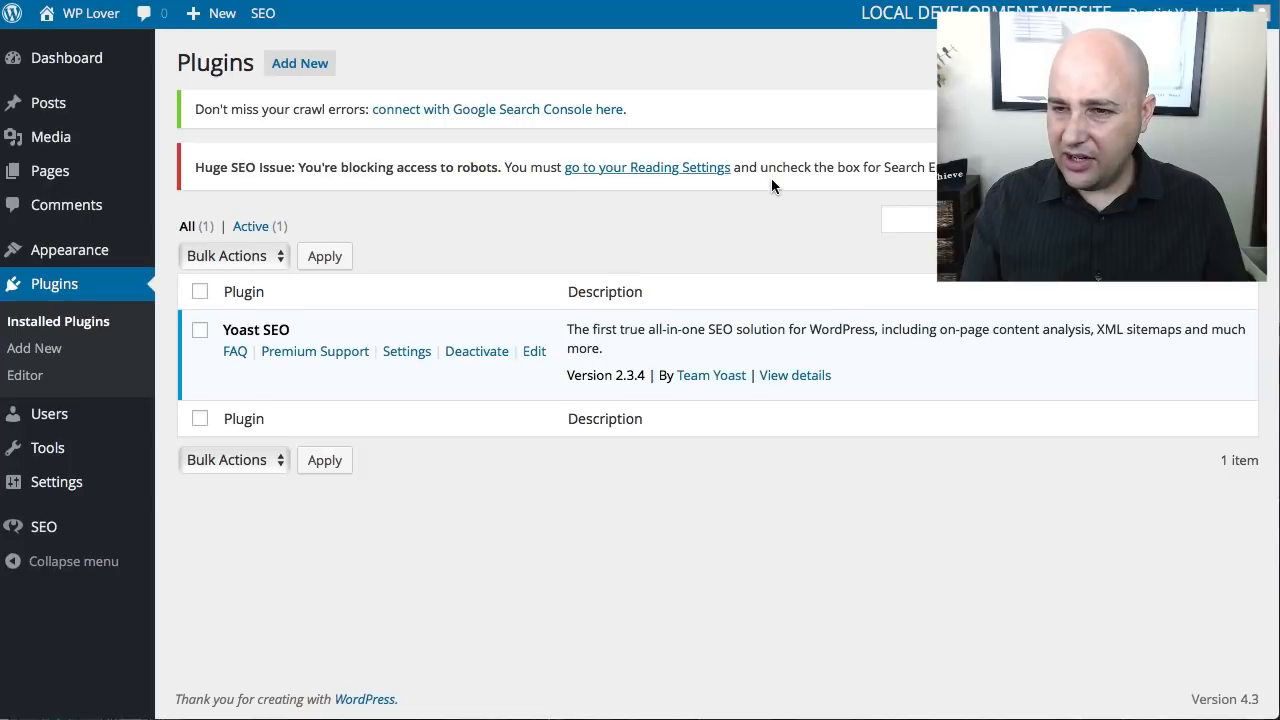
{"action": "left_click_drag", "start_coordinate": [199, 110], "coordinate": [697, 108]}
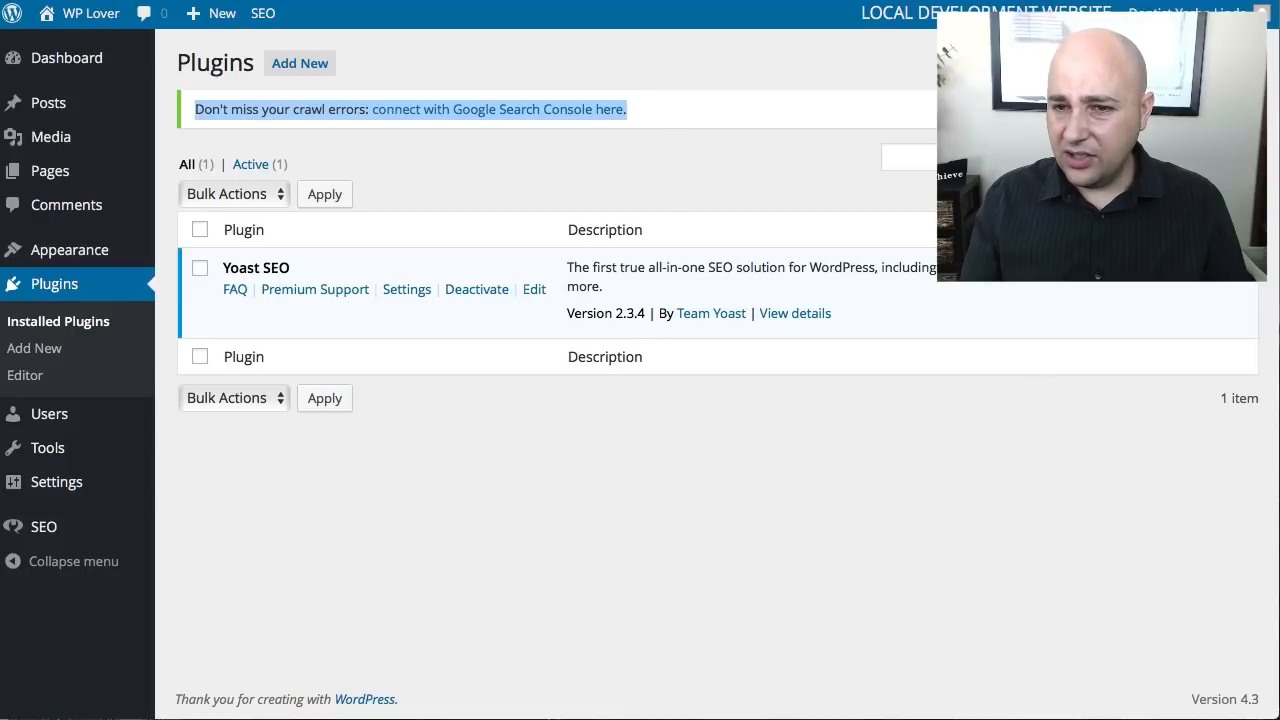
{"action": "left_click", "coordinate": [1241, 108]}
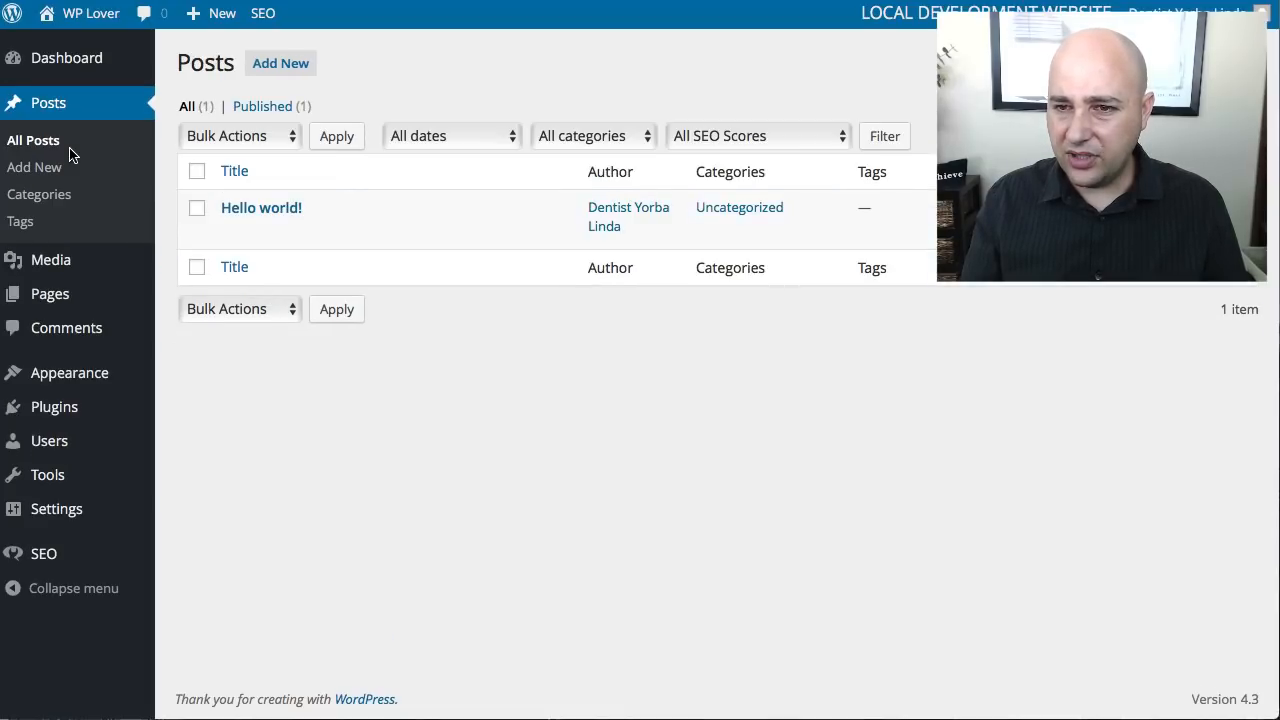
- Check the Dashboard and the installed plugins list for remaining Yoast notices
{"action": "left_click", "coordinate": [86, 57]}
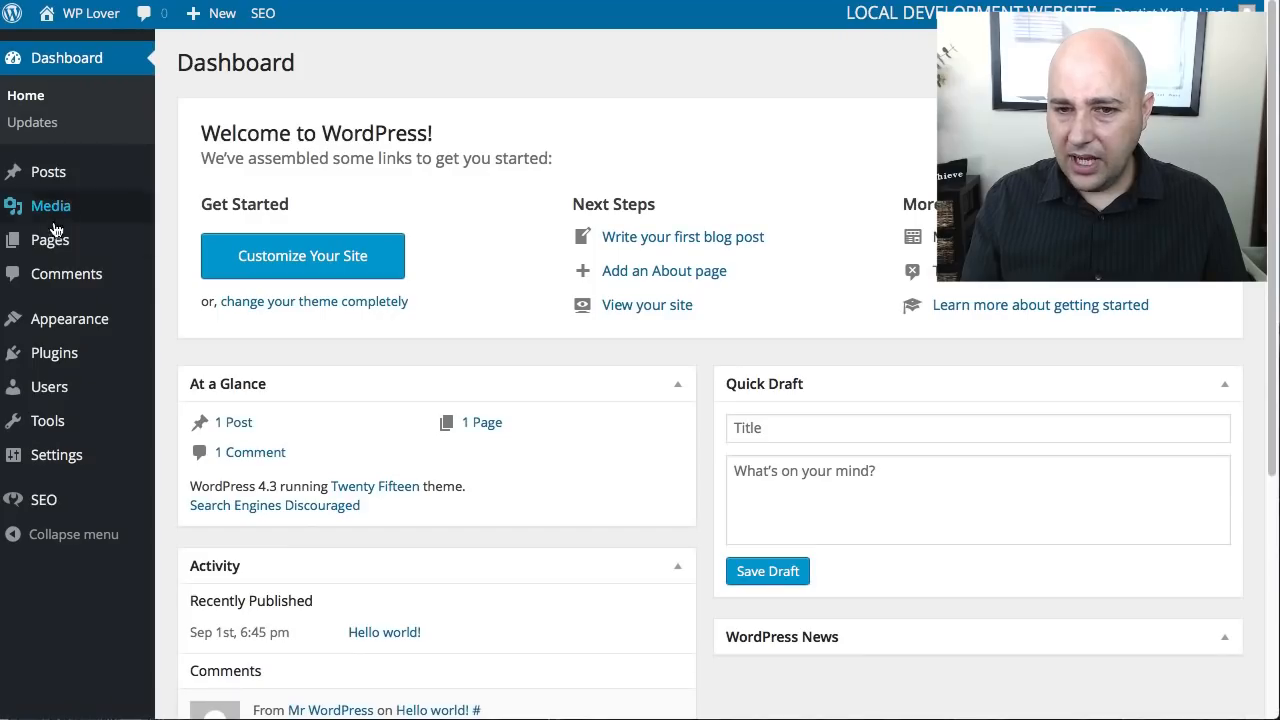
{"action": "left_click", "coordinate": [64, 334]}
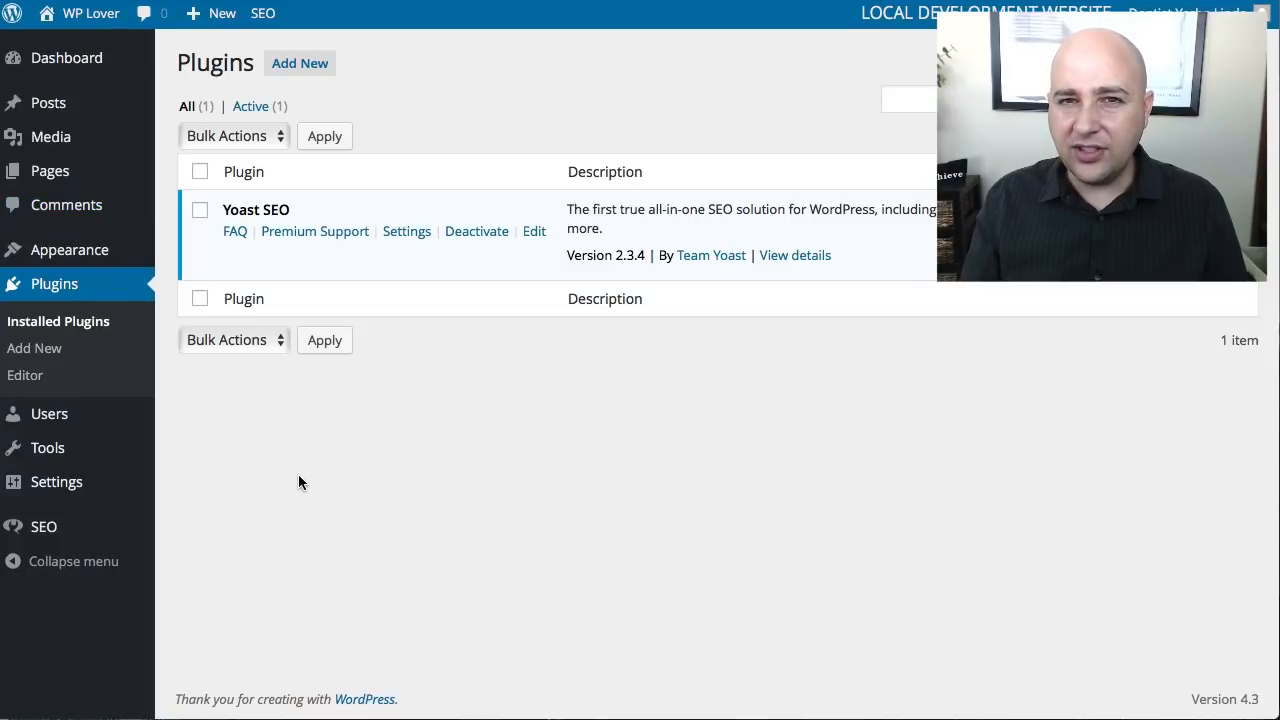
{"action": "mouse_move", "coordinate": [43, 527]}
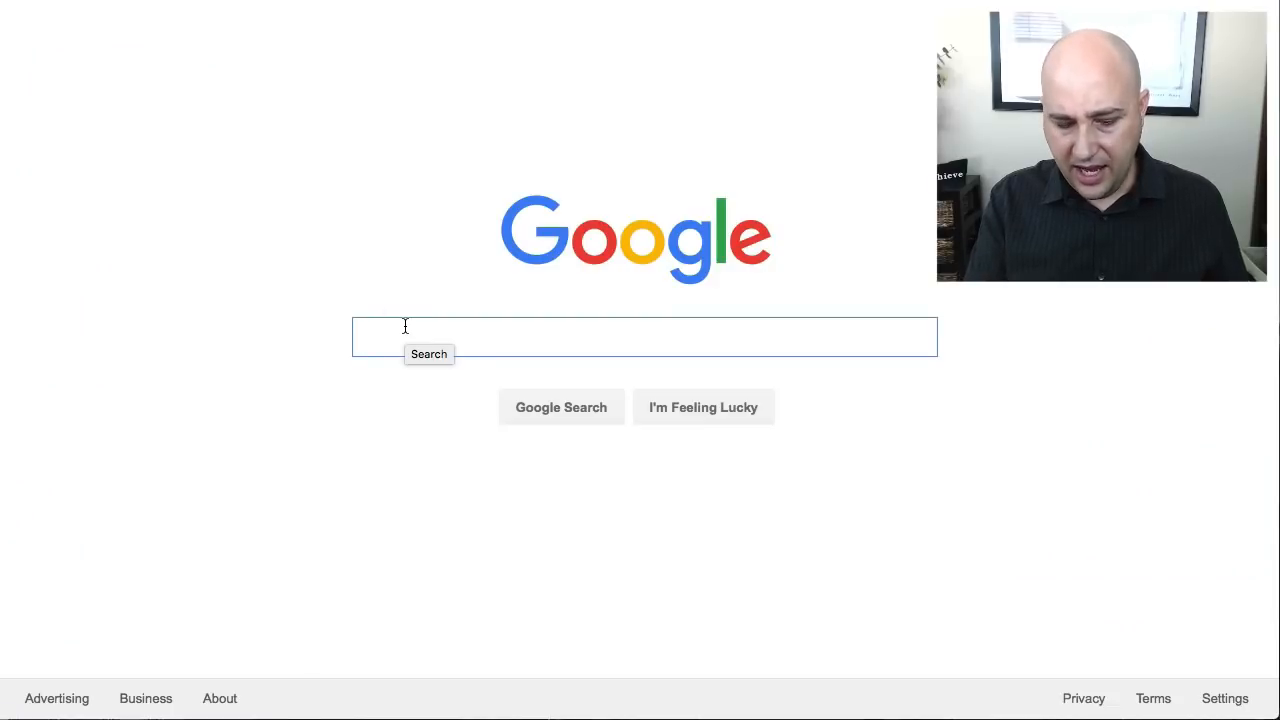
- Switch to Google, search for "dentist near me" and look through the ads, map listings and organic results
{"action": "type", "text": "denti"}
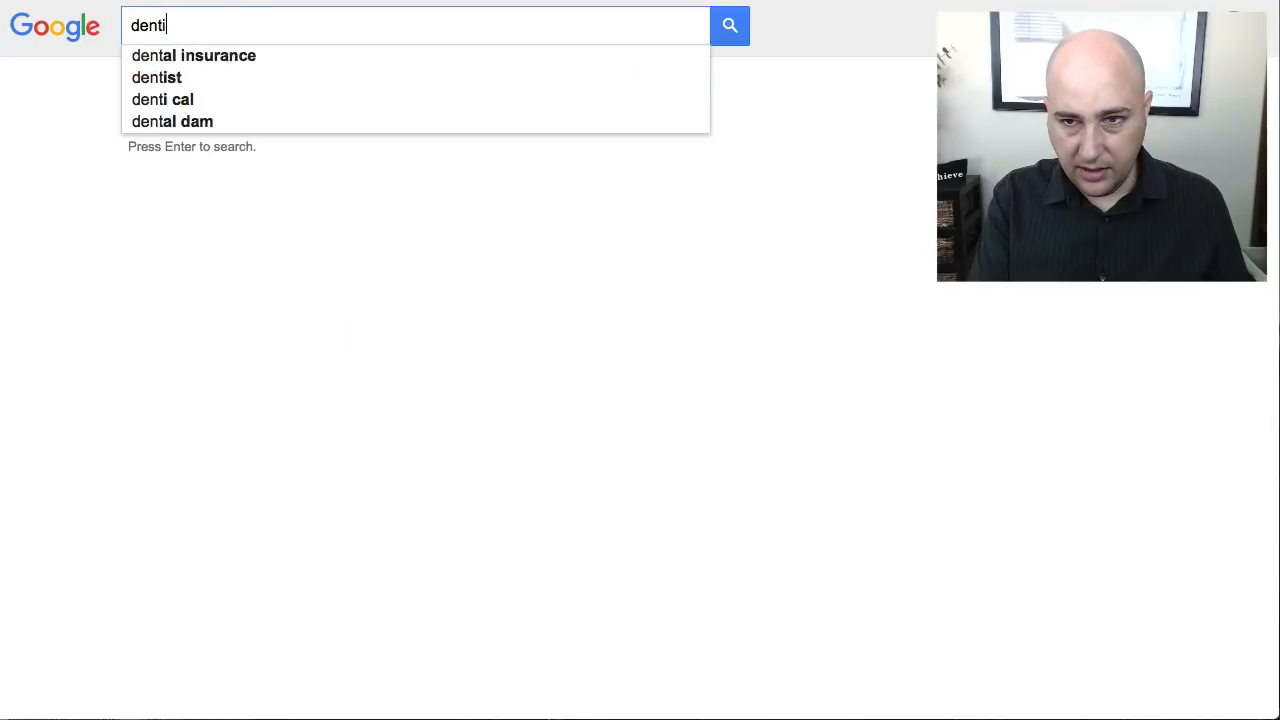
{"action": "type", "text": "st near me"}
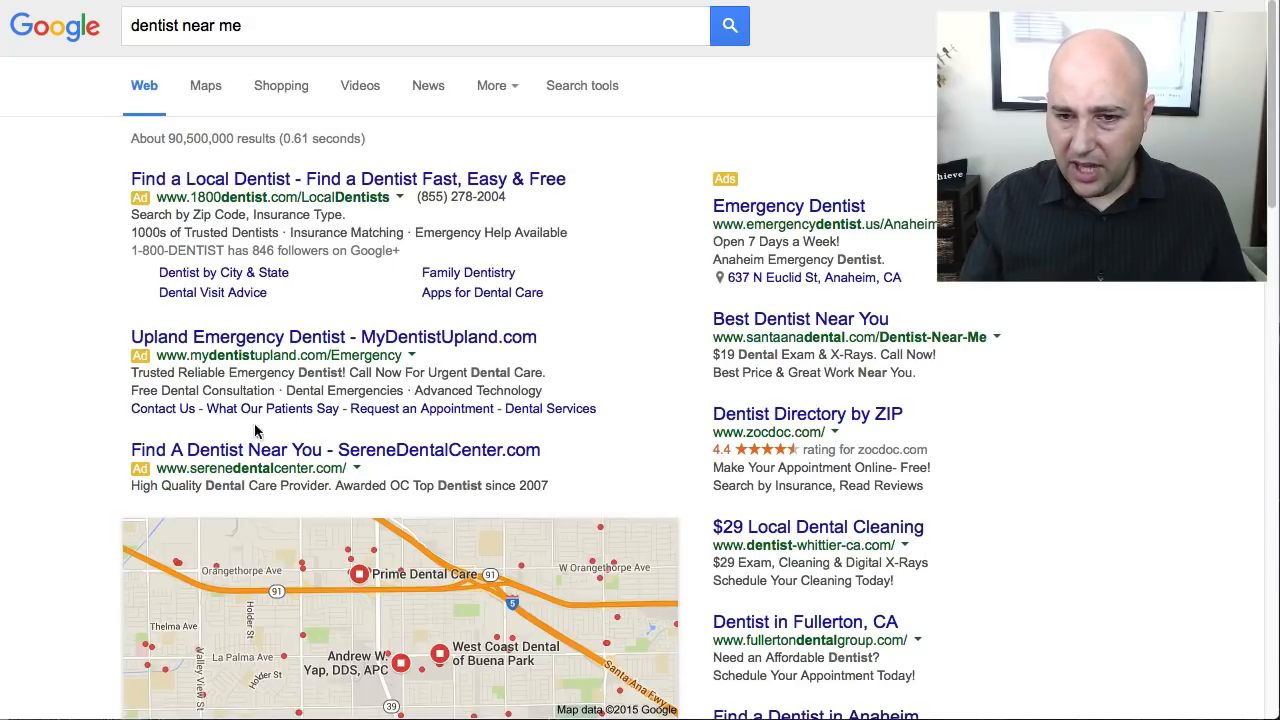
{"action": "scroll", "coordinate": [356, 221], "scroll_direction": "down", "scroll_amount": 1}
{"action": "scroll", "coordinate": [299, 220], "scroll_direction": "down", "scroll_amount": 5}
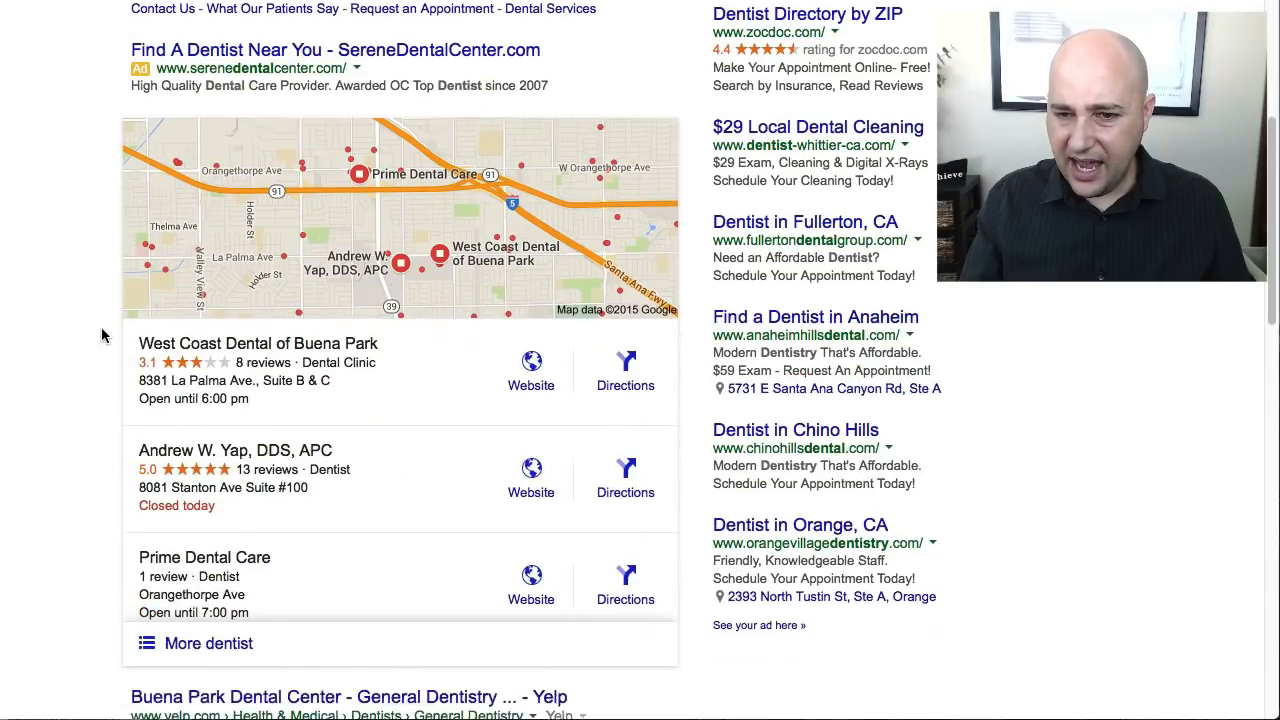
{"action": "scroll", "coordinate": [105, 296], "scroll_direction": "down", "scroll_amount": 3}
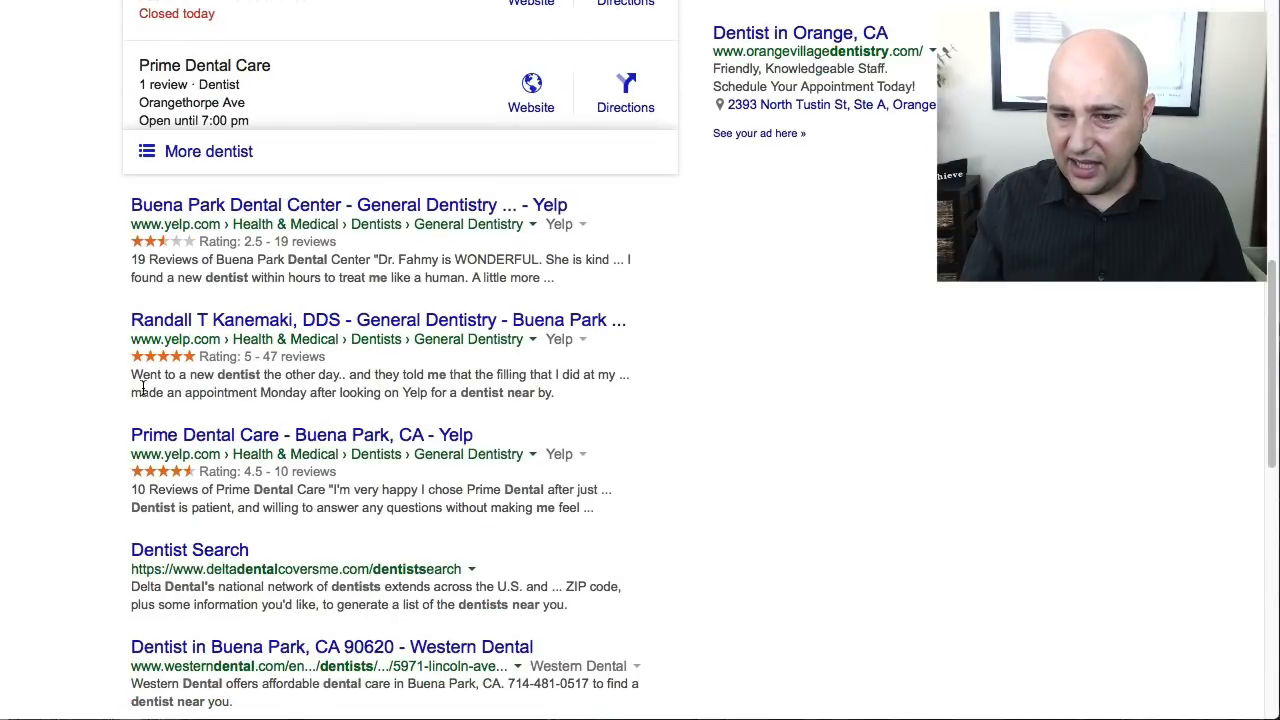
{"action": "scroll", "coordinate": [105, 390], "scroll_direction": "down", "scroll_amount": 3}
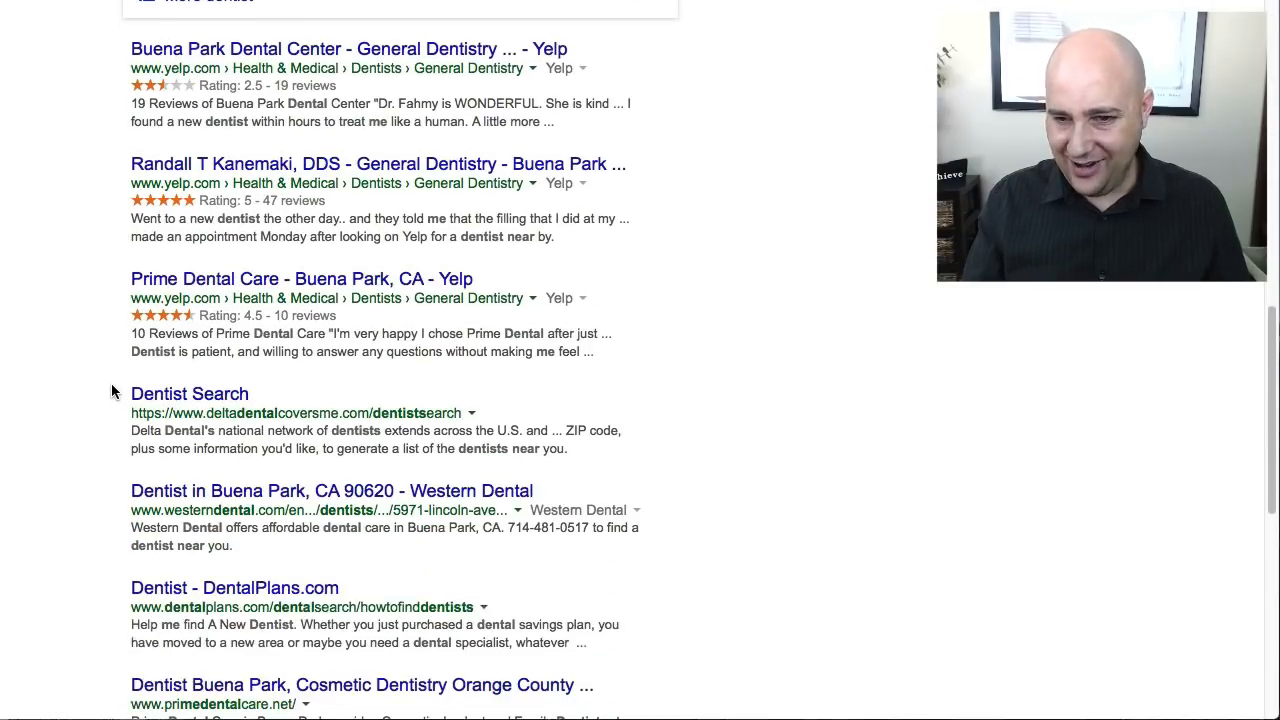
{"action": "scroll", "coordinate": [111, 384], "scroll_direction": "down", "scroll_amount": 1}
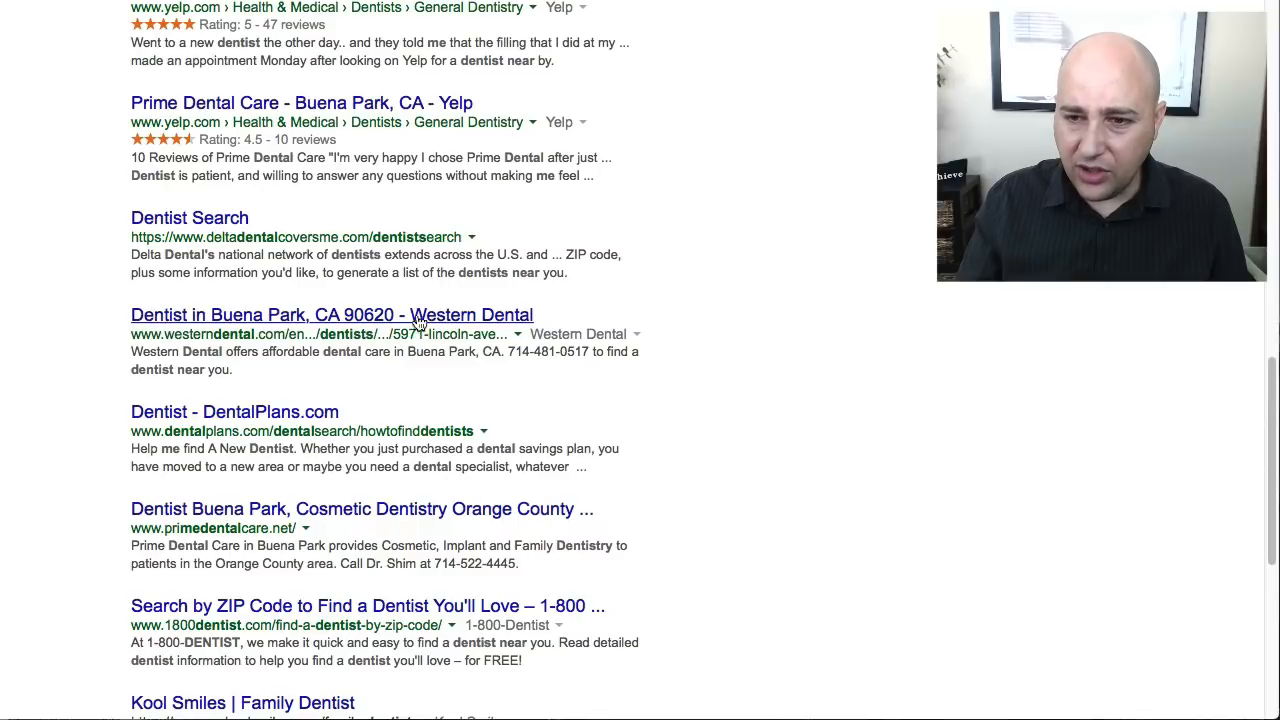
- Examine the title, business name and description of the Western Dental search result by highlighting each part
{"action": "left_click_drag", "start_coordinate": [106, 313], "coordinate": [541, 313]}
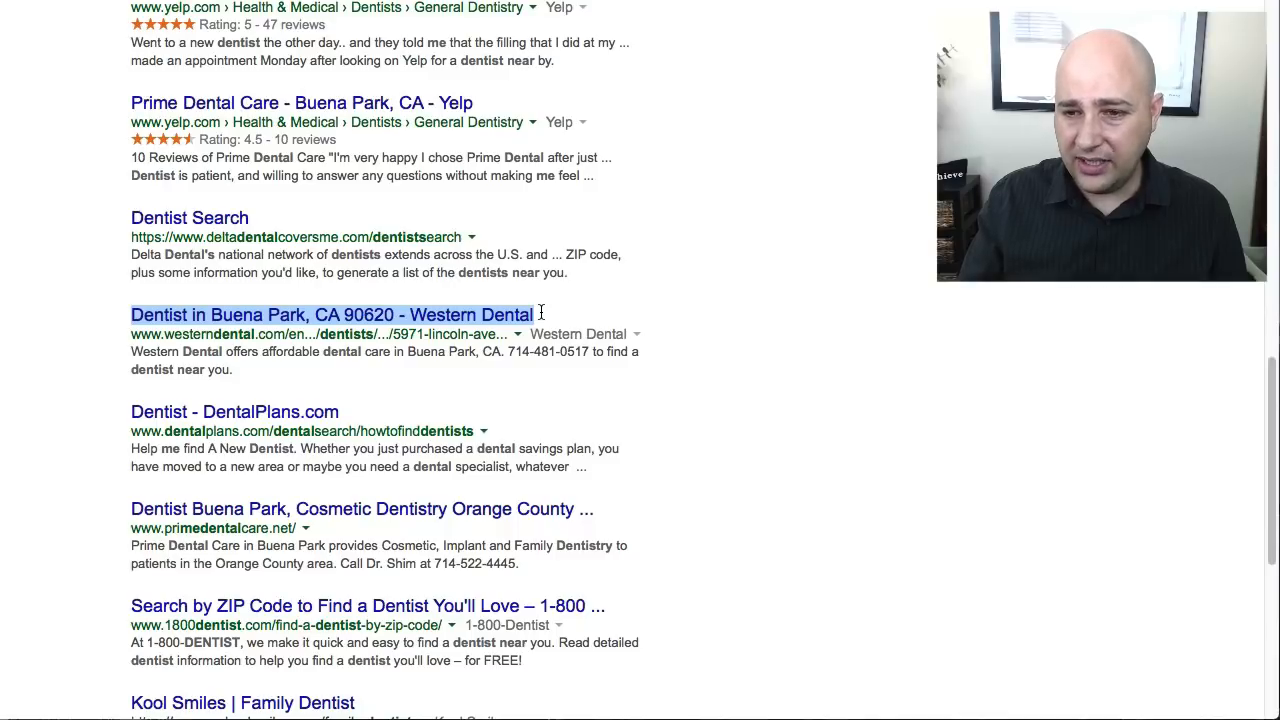
{"action": "left_click_drag", "start_coordinate": [541, 313], "coordinate": [407, 303]}
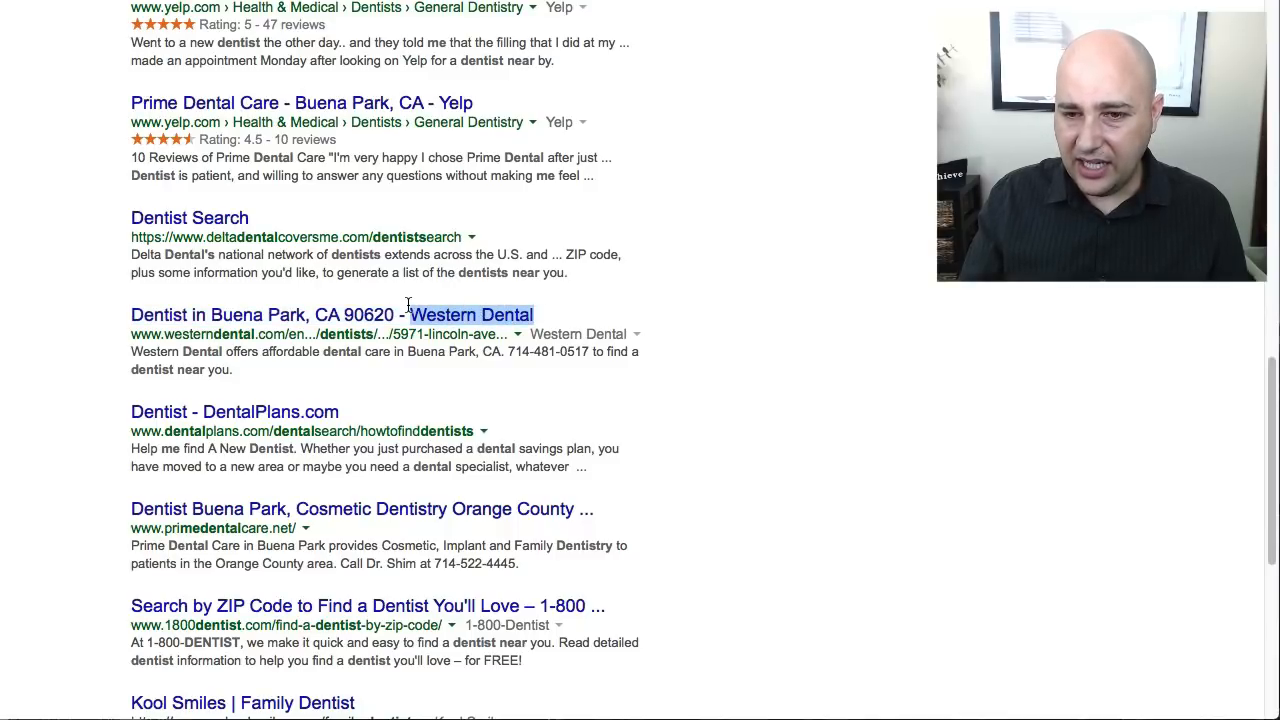
{"action": "left_click", "coordinate": [114, 313]}
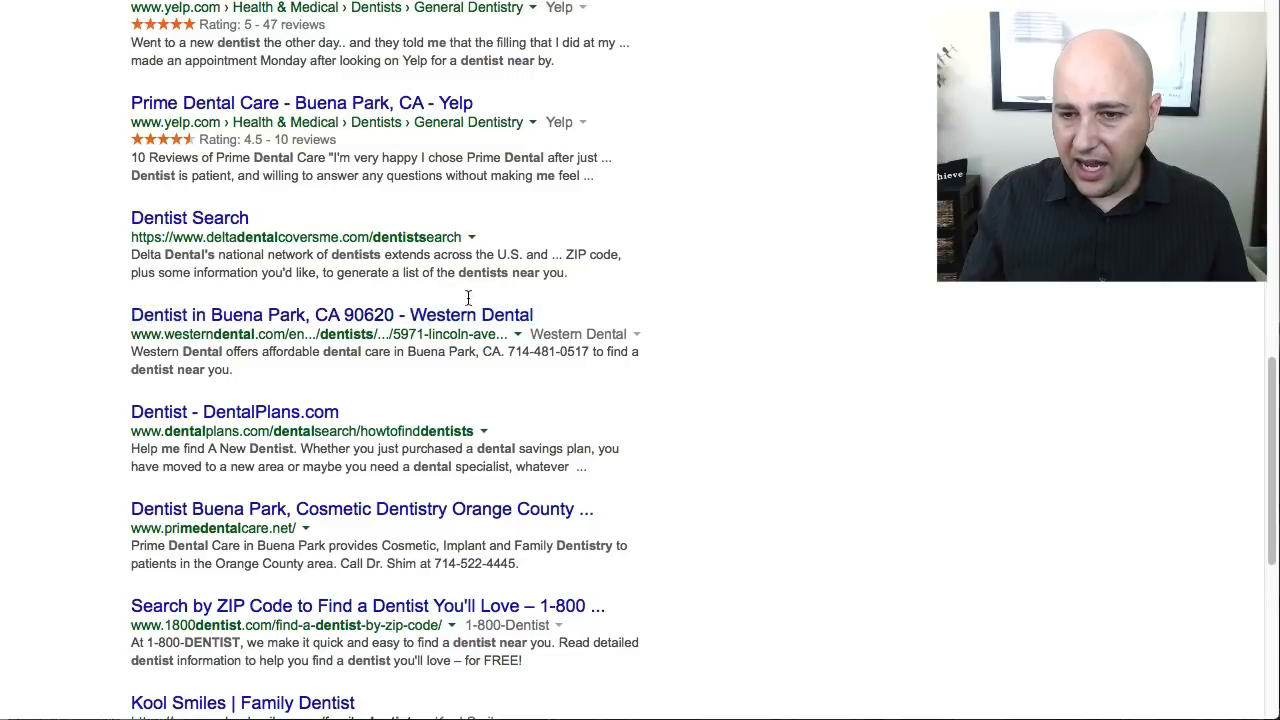
{"action": "triple_click", "coordinate": [541, 306]}
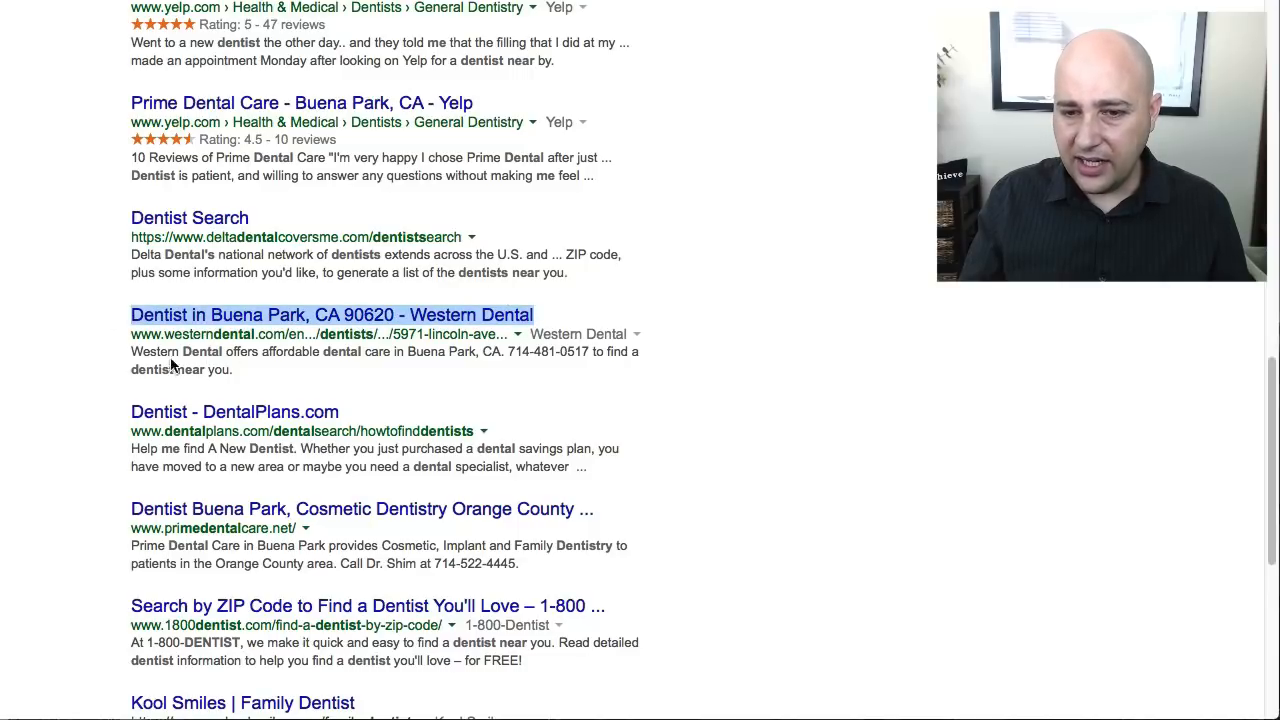
{"action": "left_click_drag", "start_coordinate": [228, 360], "coordinate": [237, 362]}
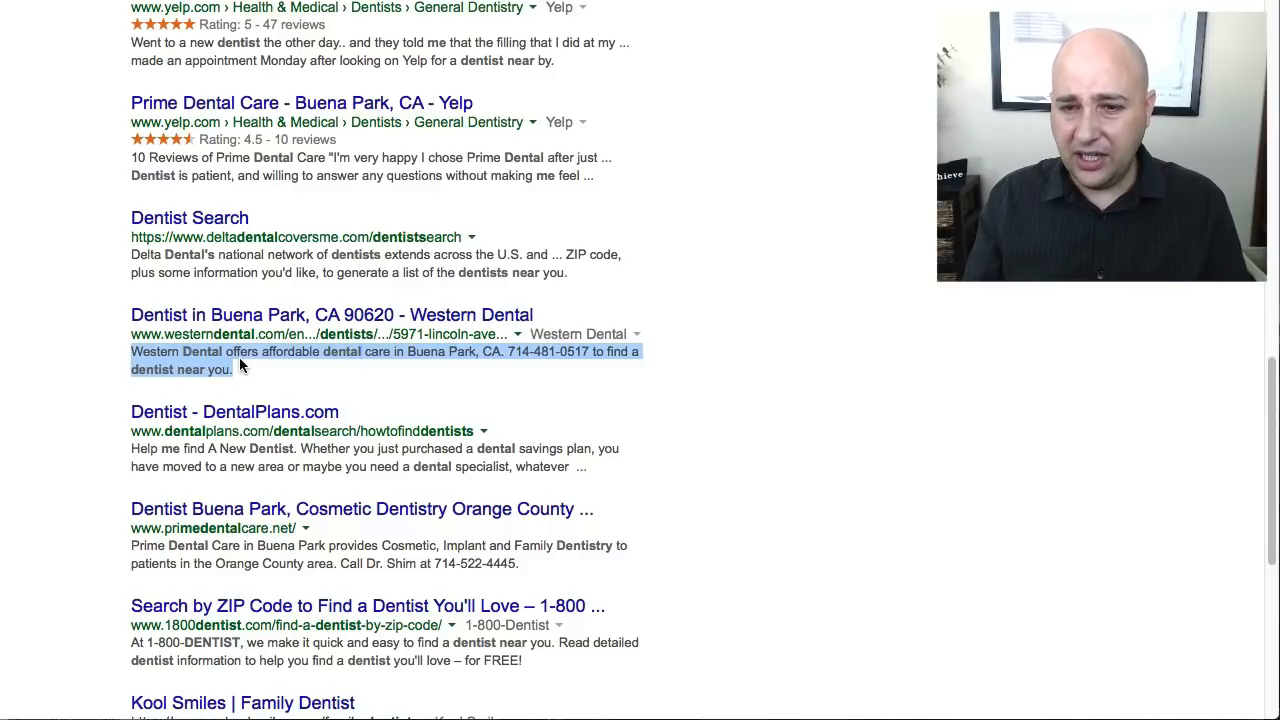
- Examine the title and description of the DentalPlans.com result and look through the remaining results on the page
{"action": "left_click", "coordinate": [127, 418]}
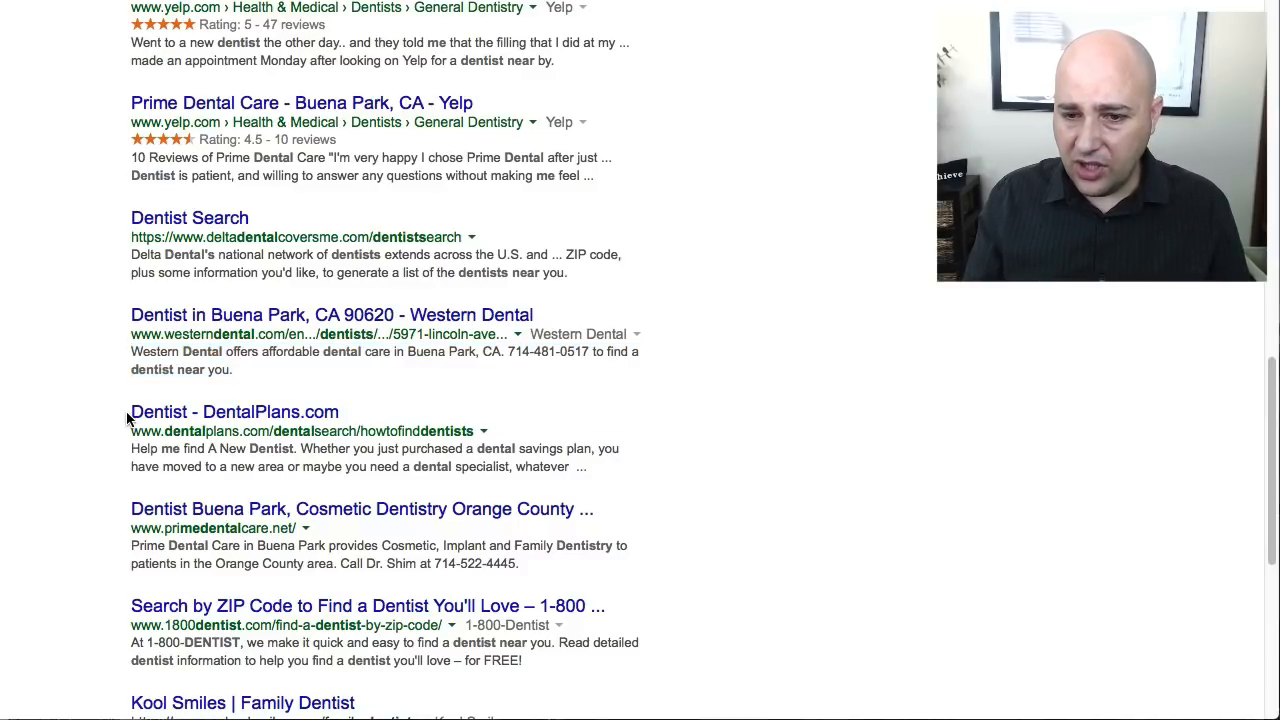
{"action": "left_click_drag", "start_coordinate": [127, 418], "coordinate": [337, 401]}
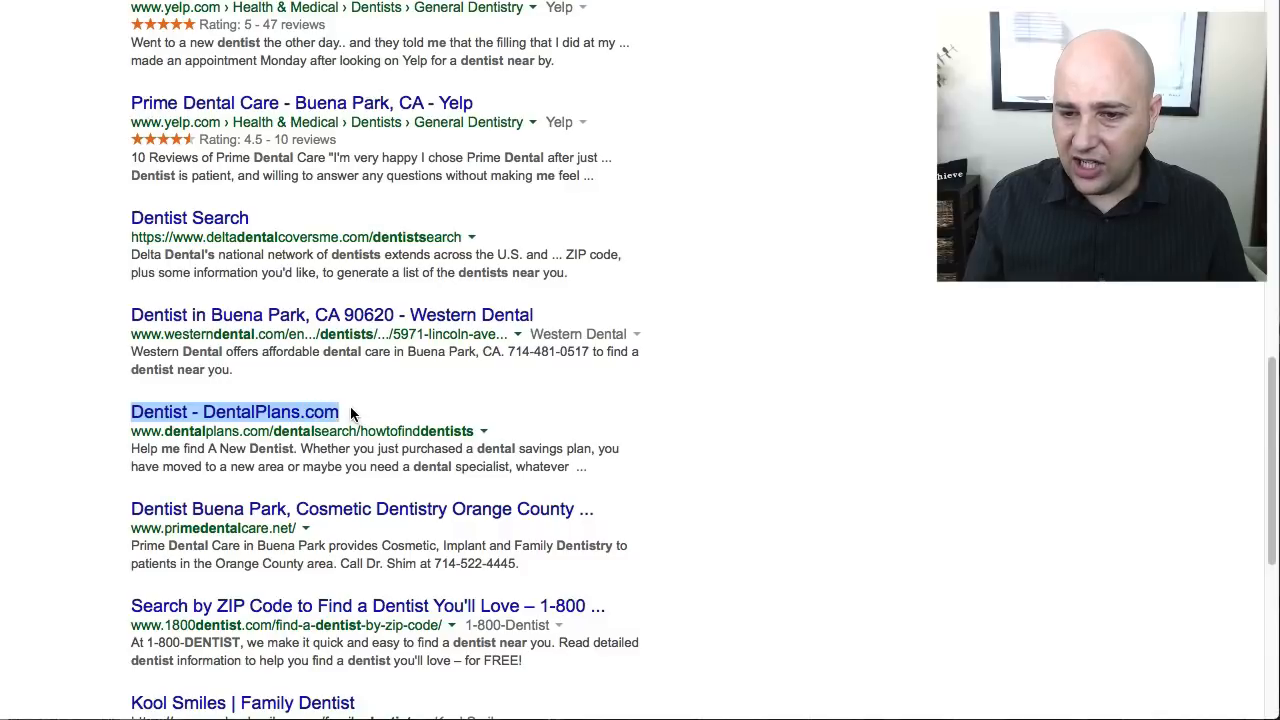
{"action": "left_click", "coordinate": [358, 408]}
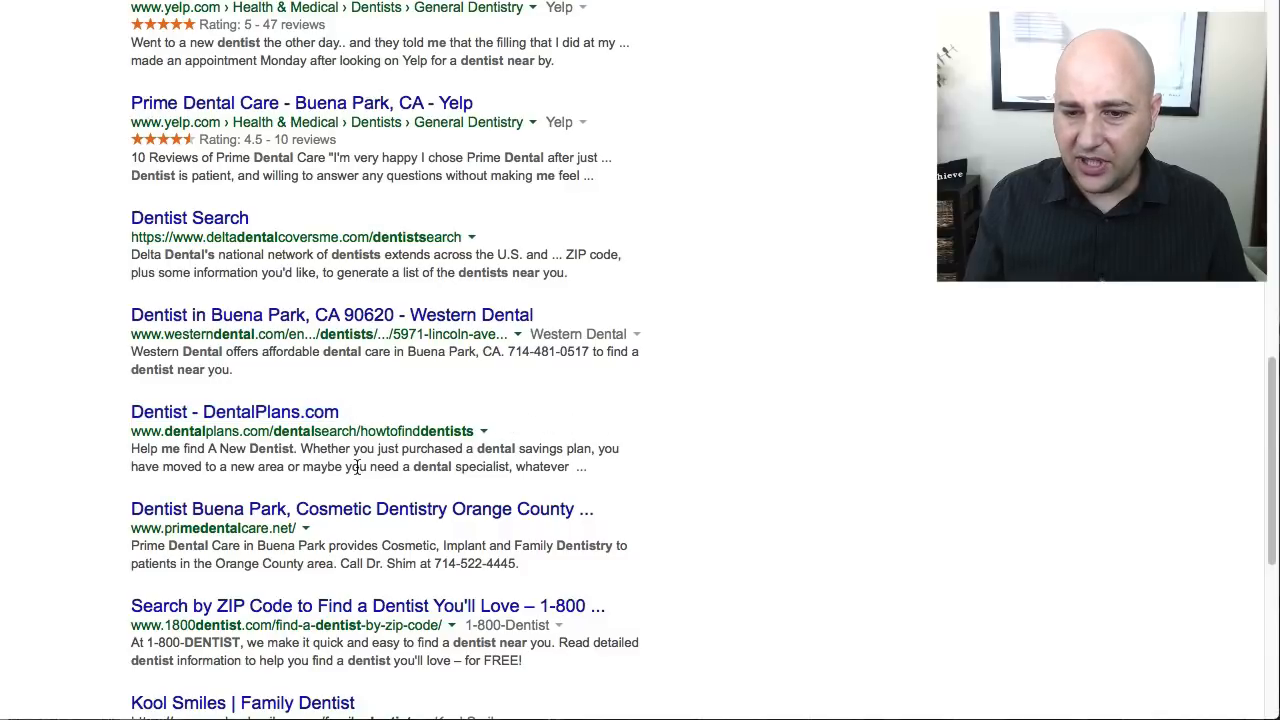
{"action": "scroll", "coordinate": [356, 467], "scroll_direction": "down", "scroll_amount": 2}
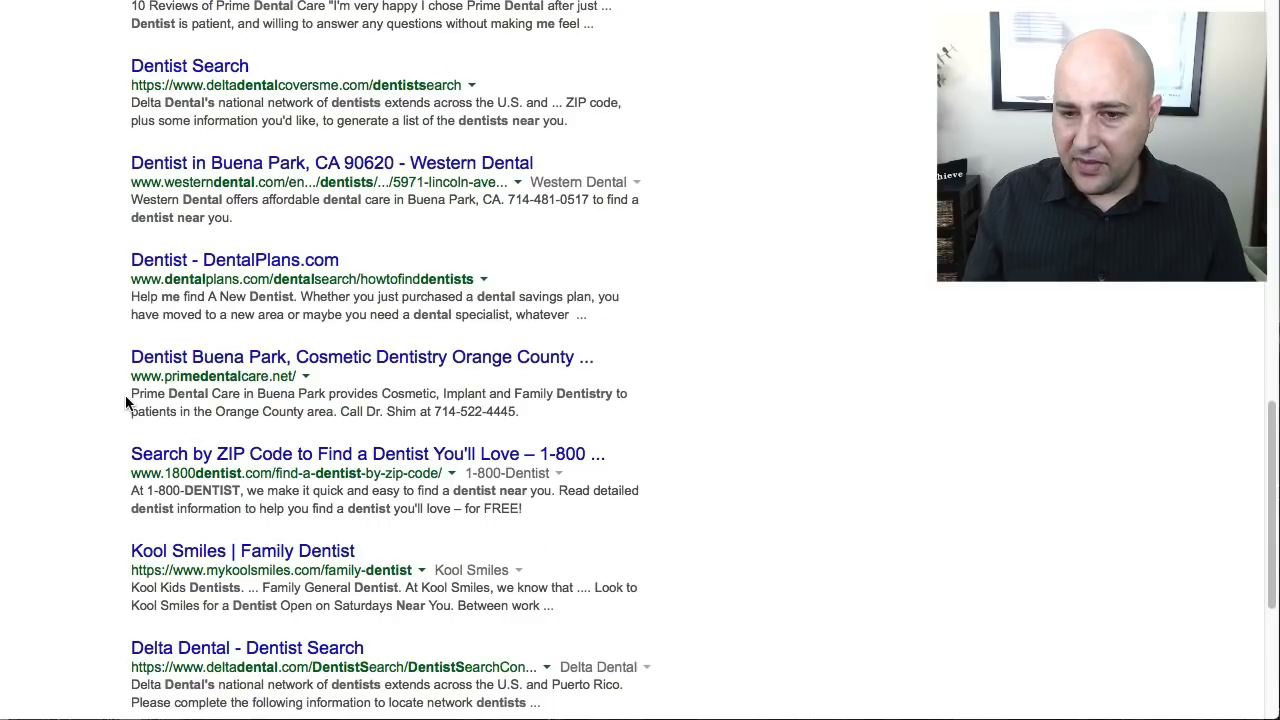
{"action": "left_click_drag", "start_coordinate": [131, 296], "coordinate": [131, 326]}
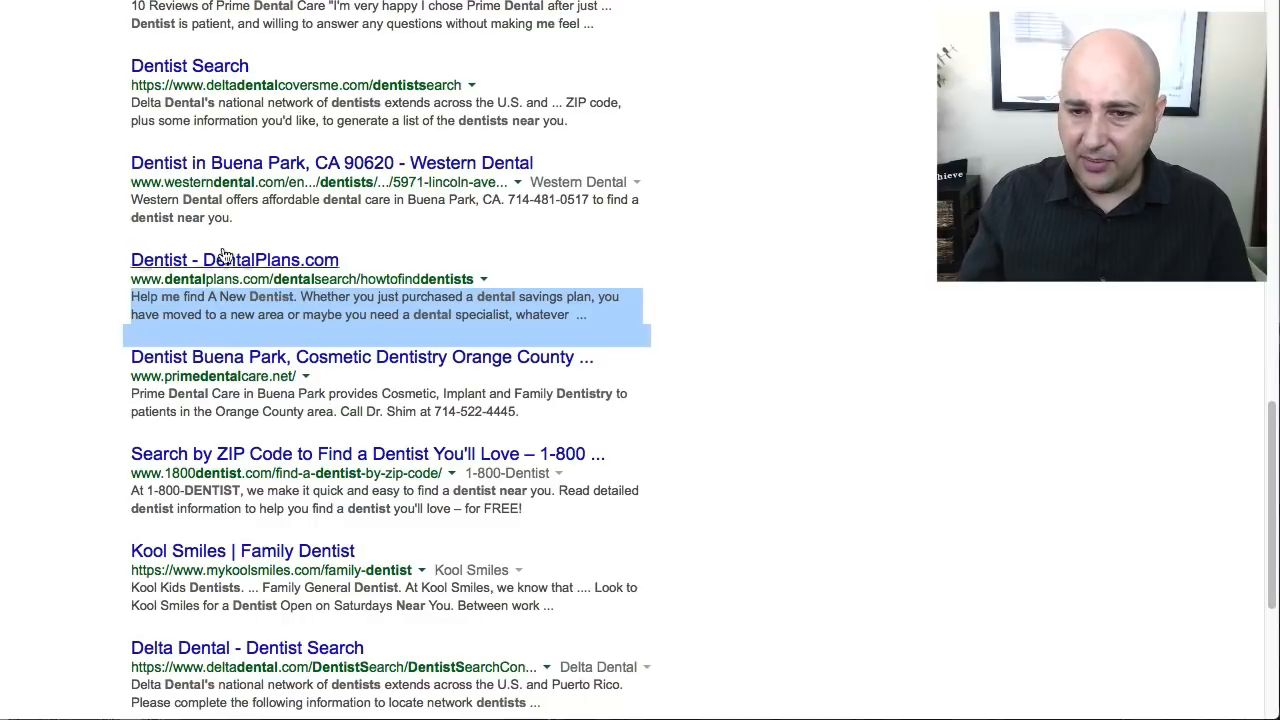
{"action": "left_click", "coordinate": [316, 255]}
{"action": "left_click_drag", "start_coordinate": [316, 255], "coordinate": [129, 261]}
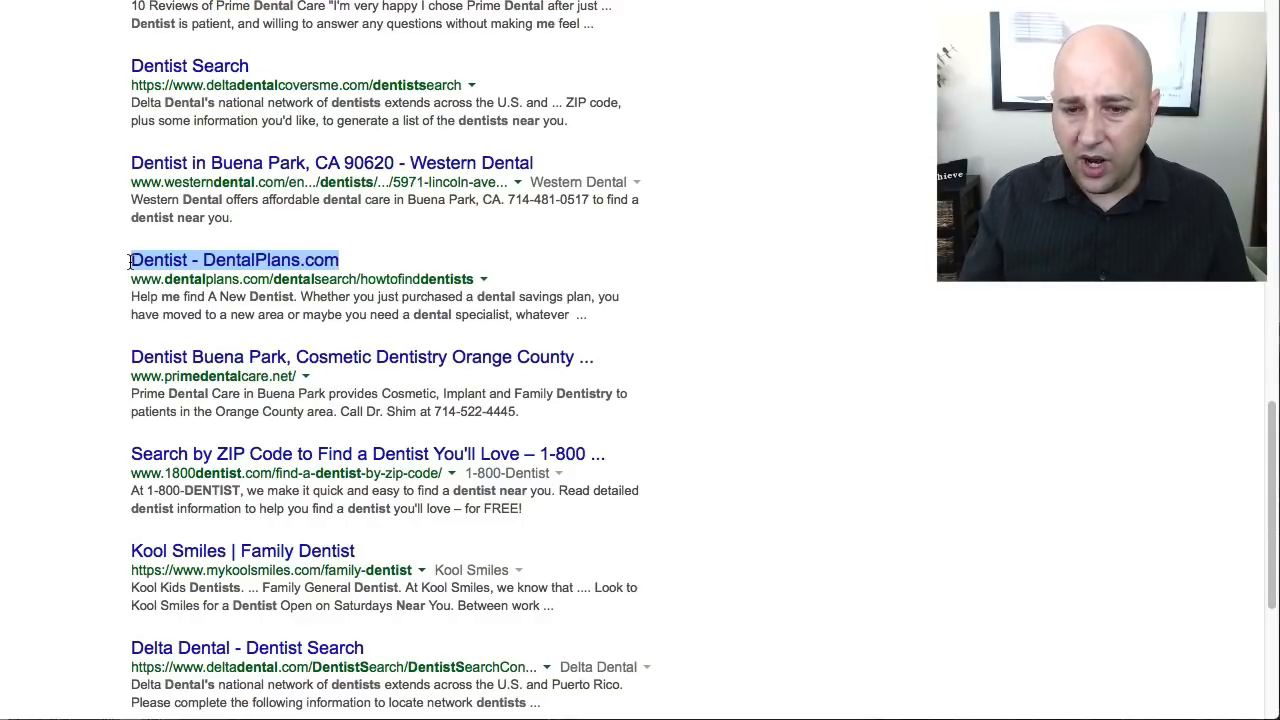
{"action": "scroll", "coordinate": [72, 277], "scroll_direction": "down", "scroll_amount": 3}
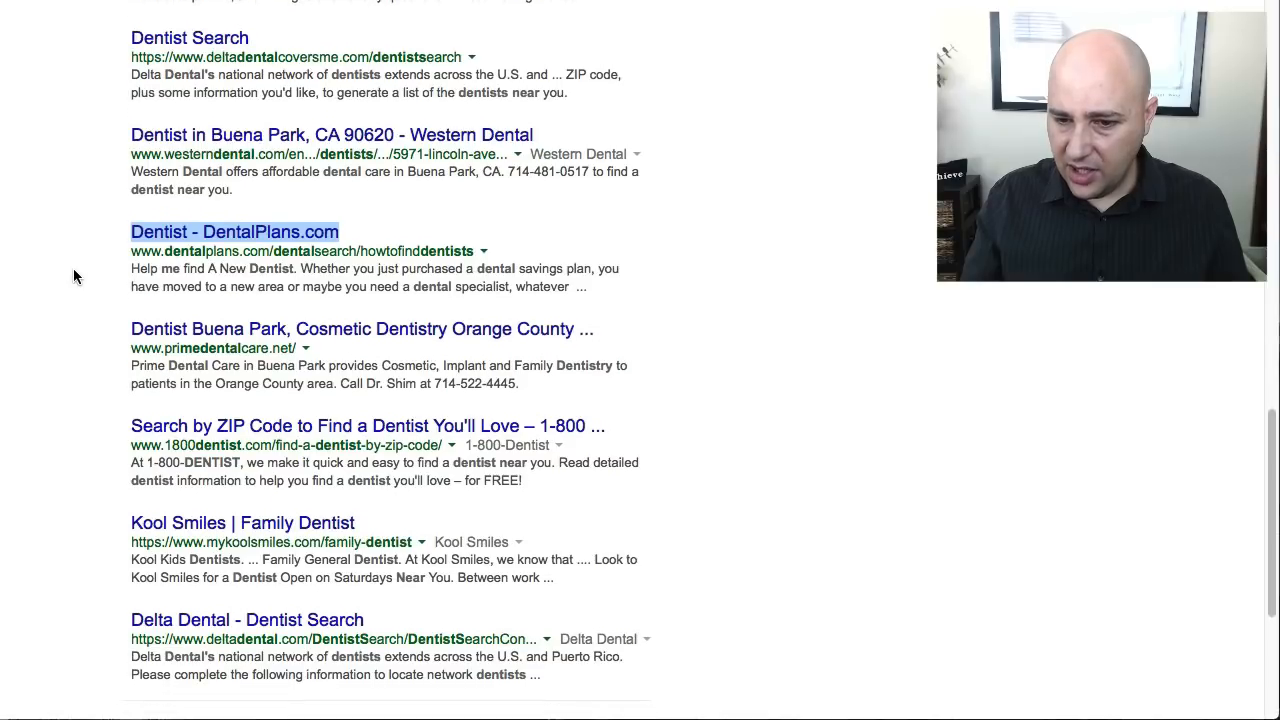
{"action": "scroll", "coordinate": [73, 277], "scroll_direction": "down", "scroll_amount": 3}
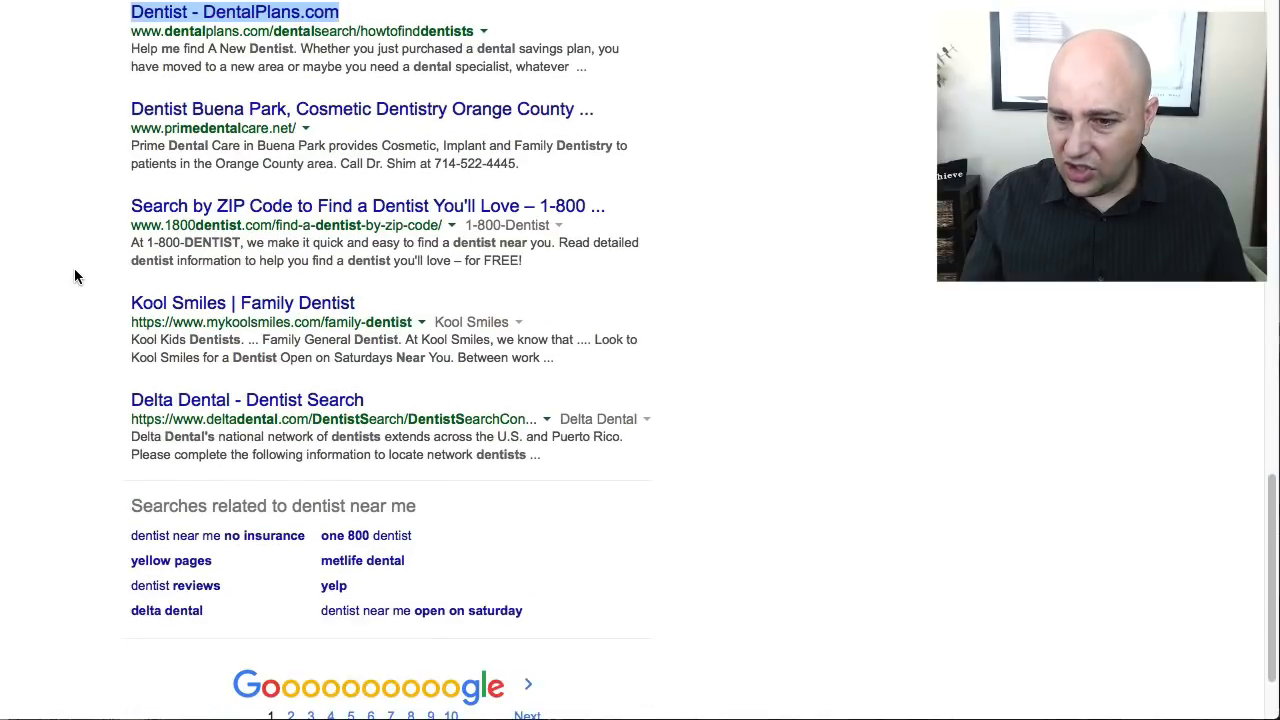
- Go to the second page of Google results and examine the DentaQuest result's description by highlighting it
{"action": "scroll", "coordinate": [258, 572], "scroll_direction": "down", "scroll_amount": 3}
{"action": "left_click", "coordinate": [290, 602]}
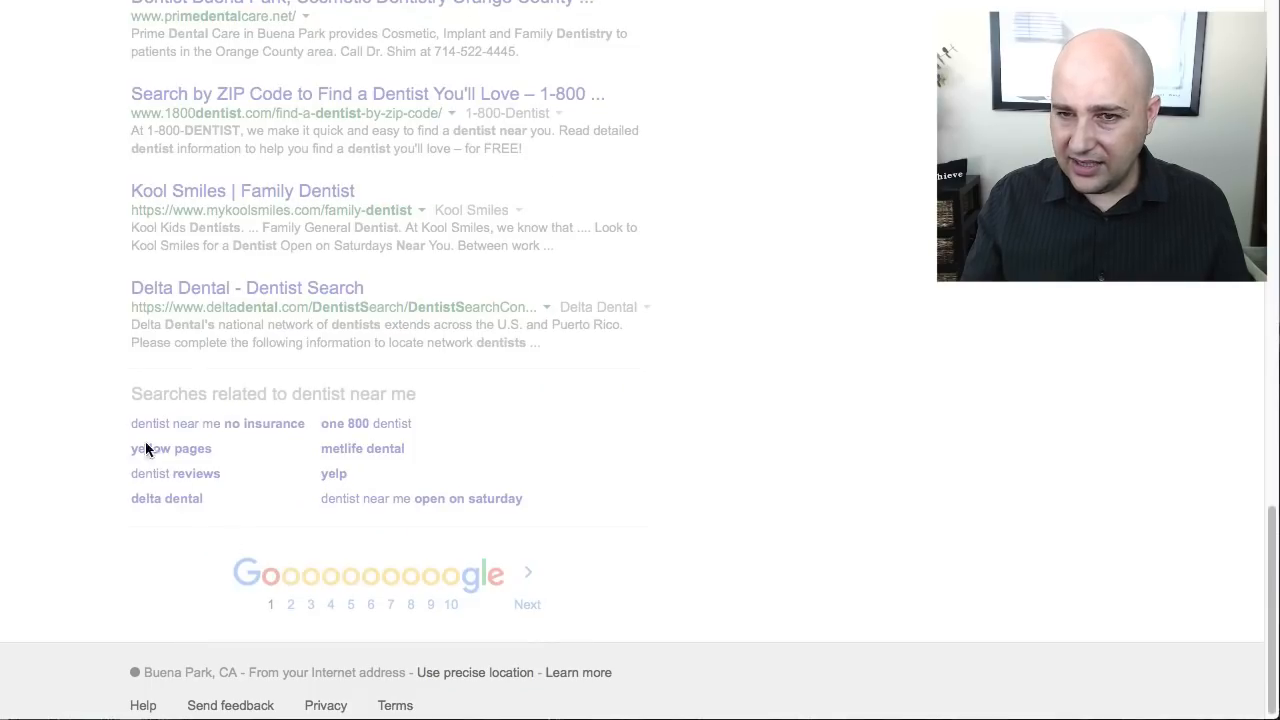
{"action": "scroll", "coordinate": [88, 402], "scroll_direction": "down", "scroll_amount": 2}
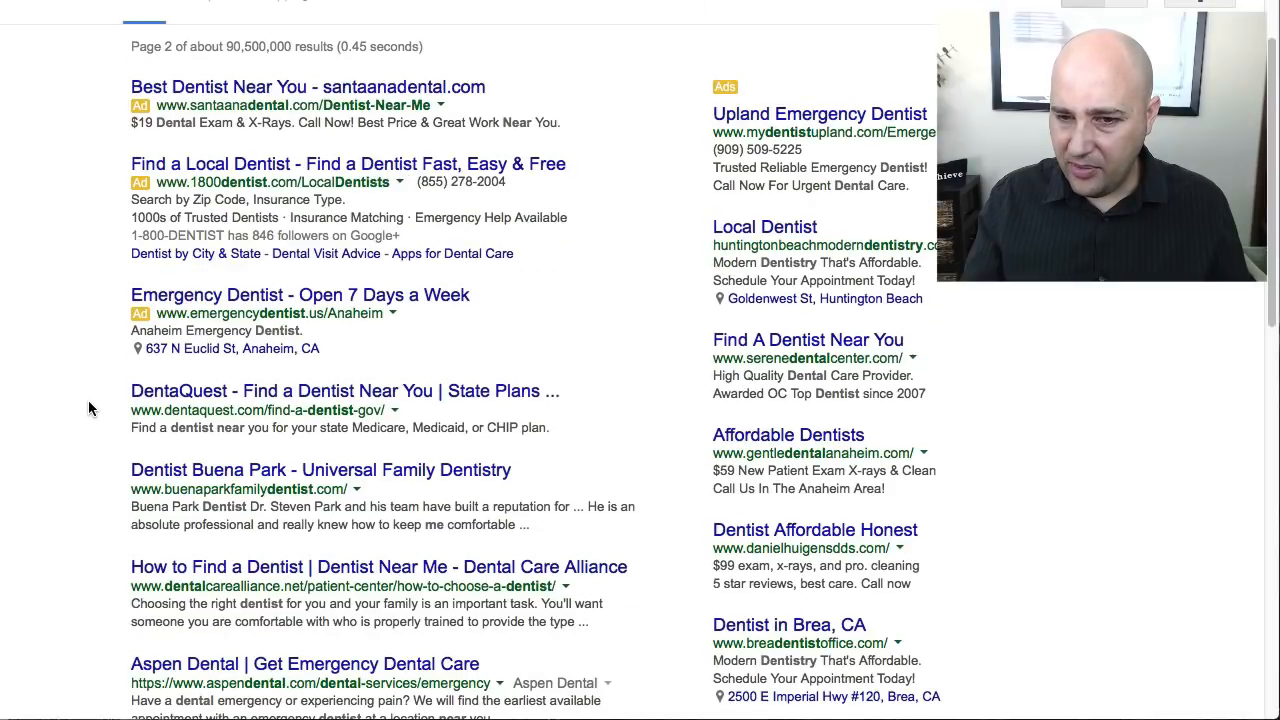
{"action": "scroll", "coordinate": [91, 399], "scroll_direction": "down", "scroll_amount": 3}
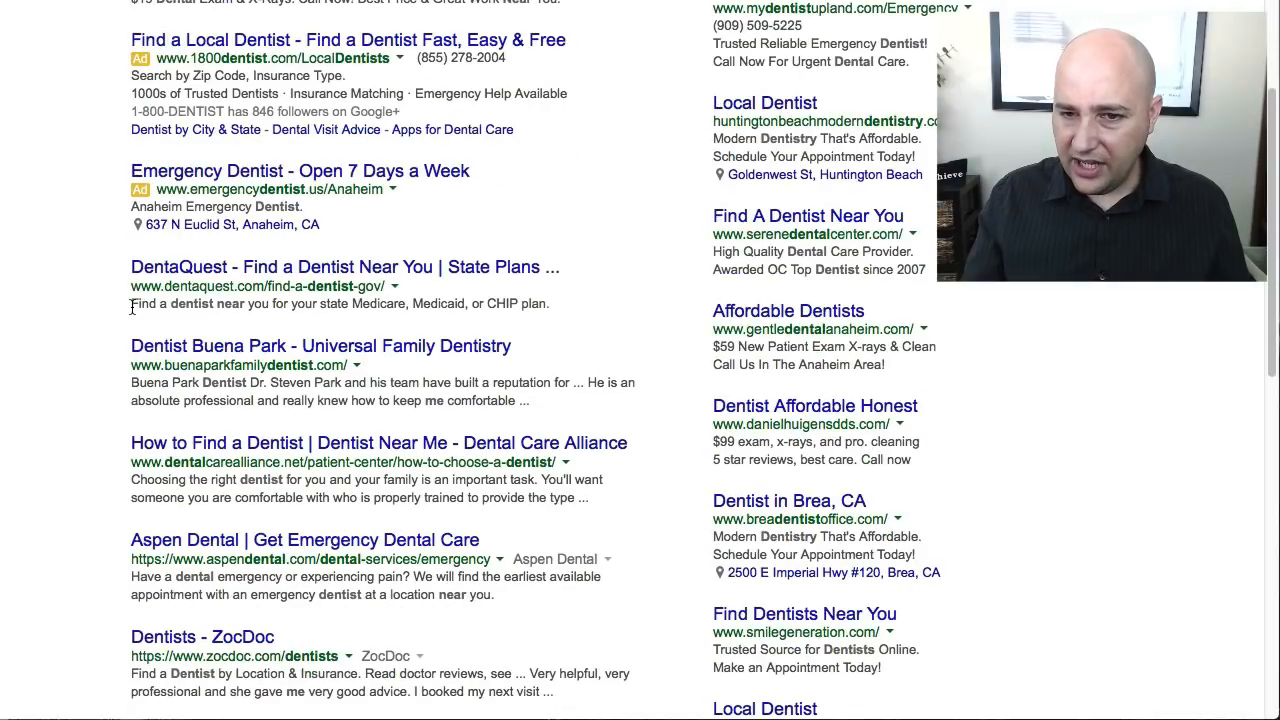
{"action": "left_click_drag", "start_coordinate": [131, 306], "coordinate": [565, 311]}
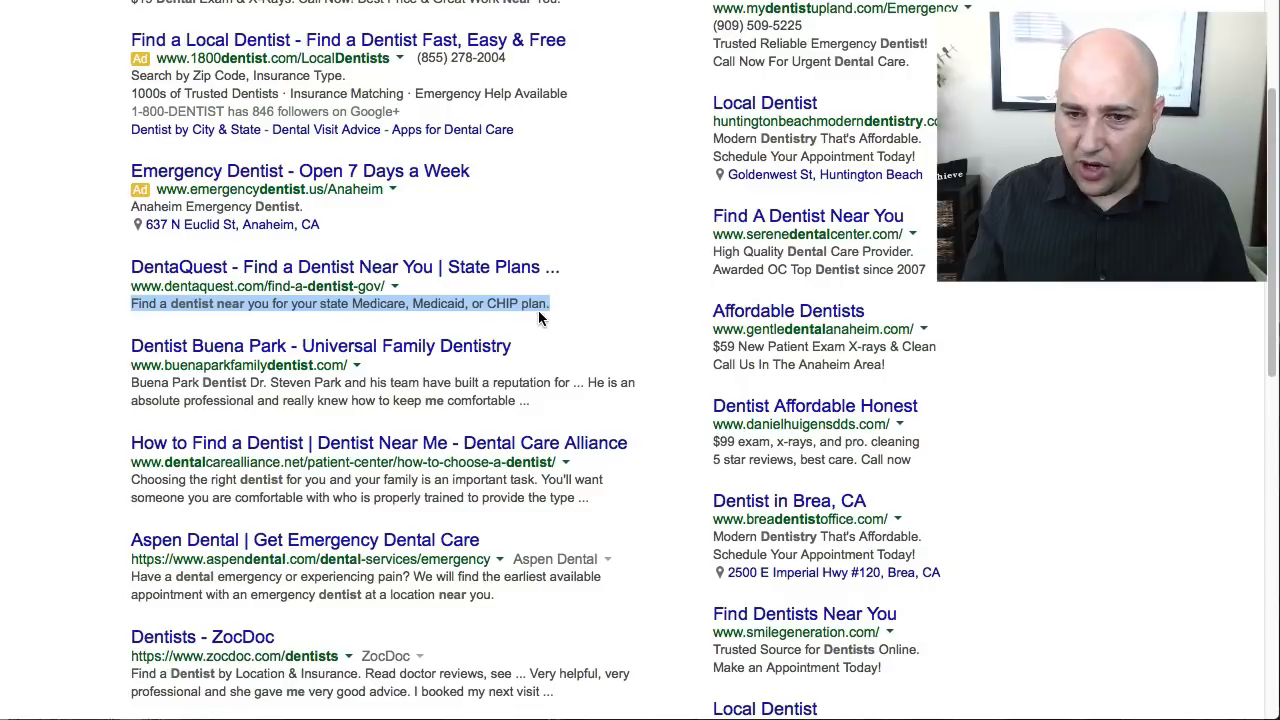
- Look through the remaining second-page results and highlight the description of the American Academy pediatric dentist result
{"action": "scroll", "coordinate": [460, 328], "scroll_direction": "down", "scroll_amount": 5}
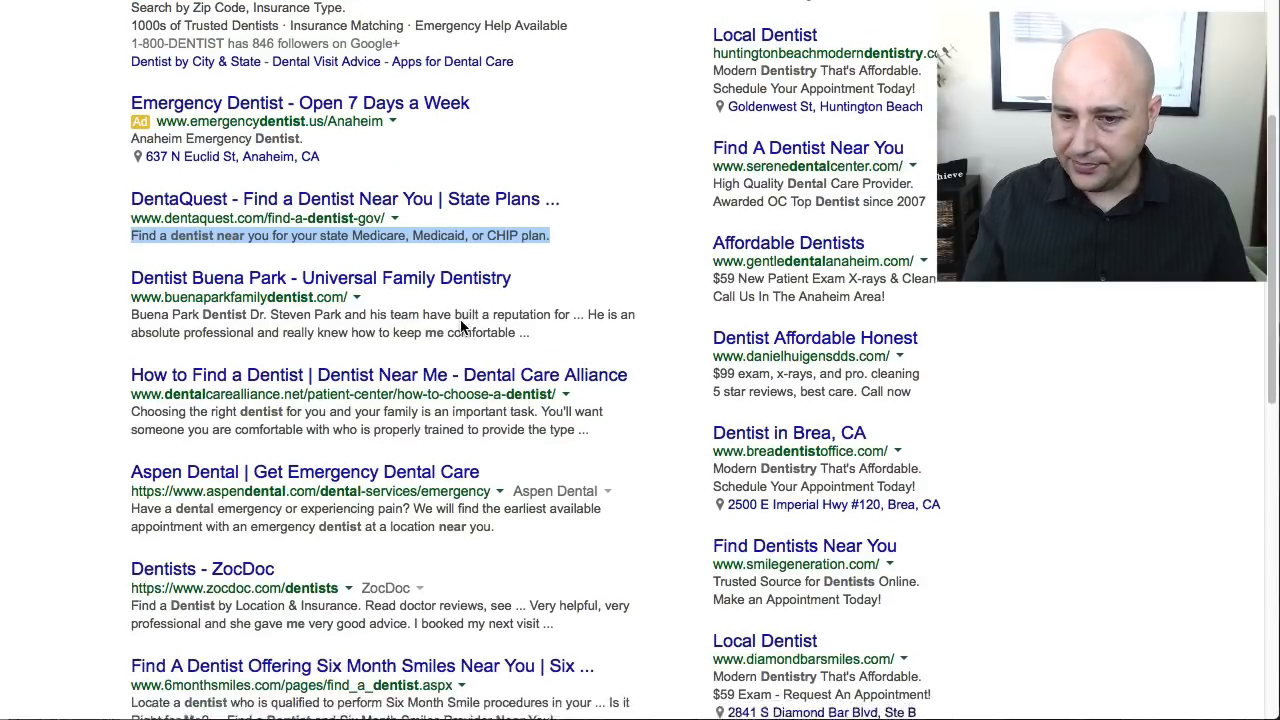
{"action": "scroll", "coordinate": [460, 328], "scroll_direction": "down", "scroll_amount": 7}
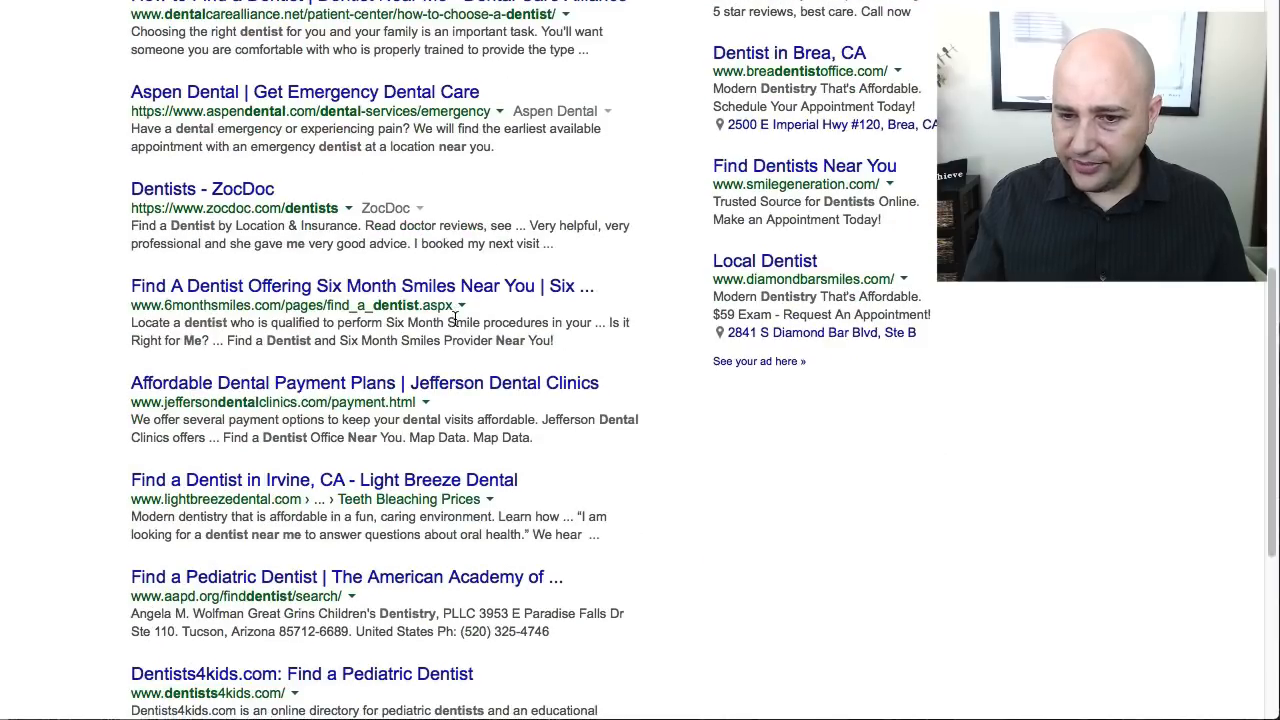
{"action": "scroll", "coordinate": [455, 319], "scroll_direction": "down", "scroll_amount": 1}
{"action": "scroll", "coordinate": [453, 318], "scroll_direction": "down", "scroll_amount": 2}
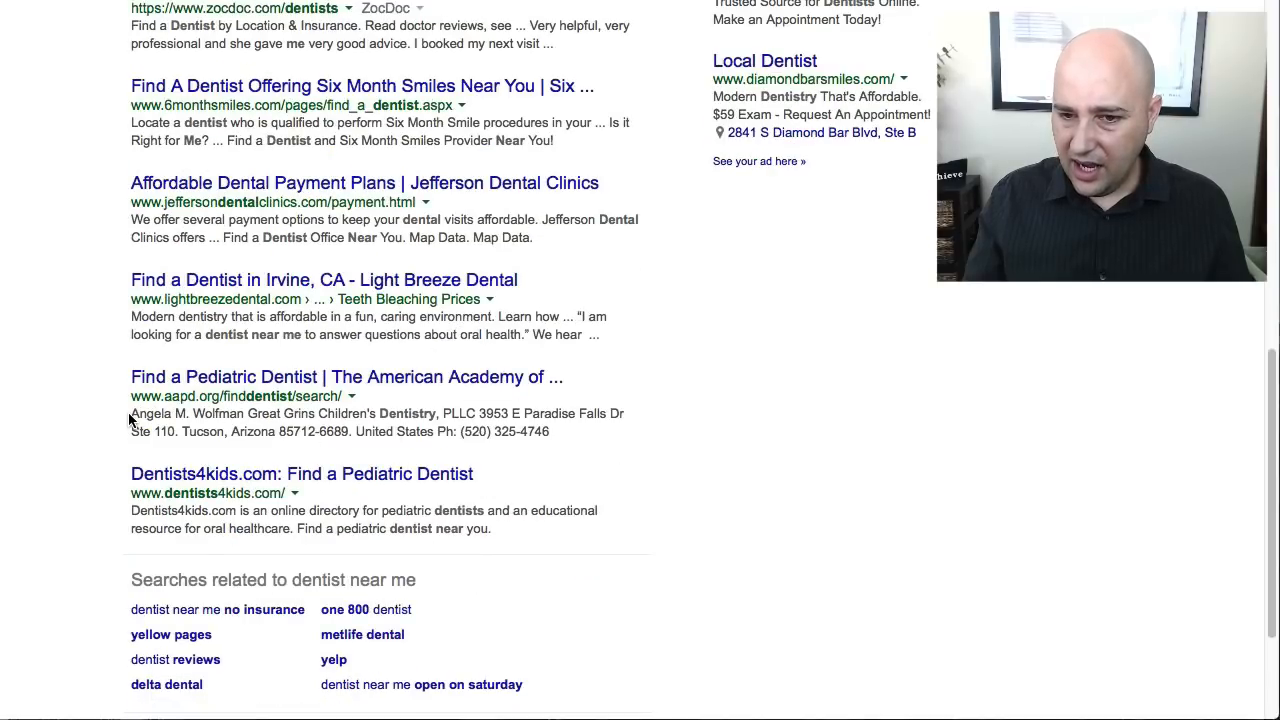
{"action": "left_click_drag", "start_coordinate": [119, 417], "coordinate": [559, 425]}
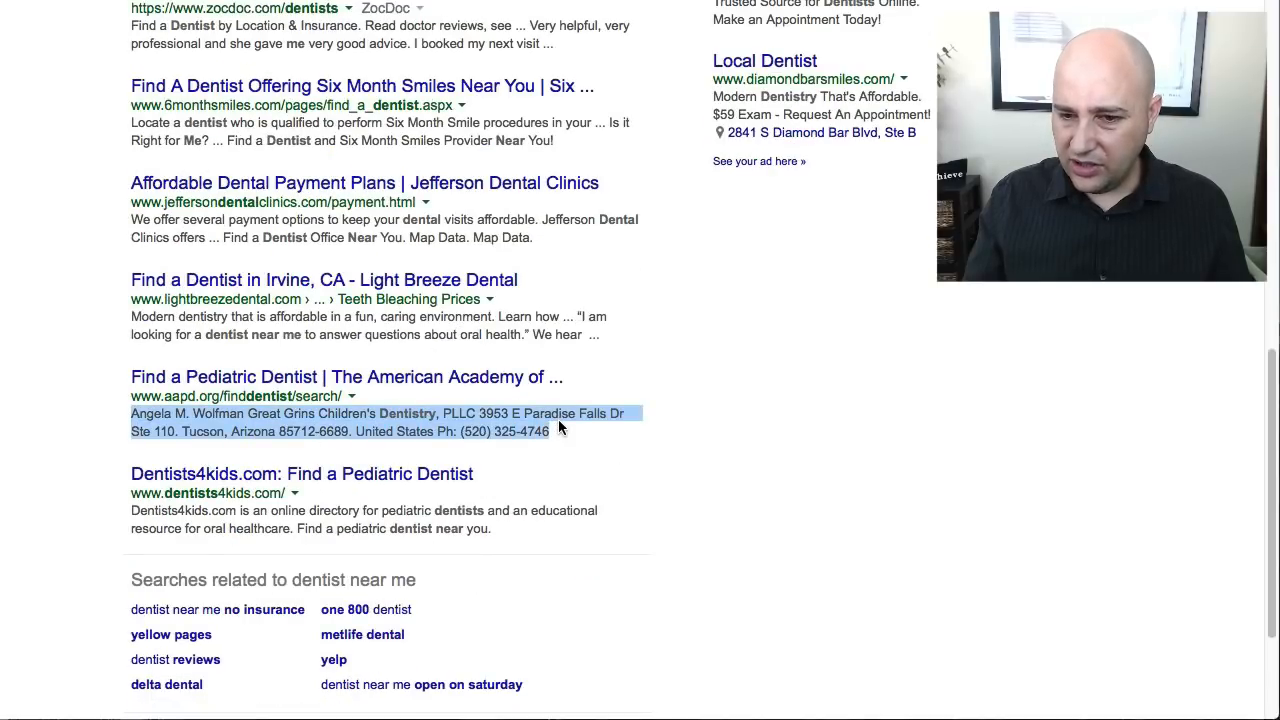
{"action": "scroll", "coordinate": [558, 419], "scroll_direction": "down", "scroll_amount": 1}
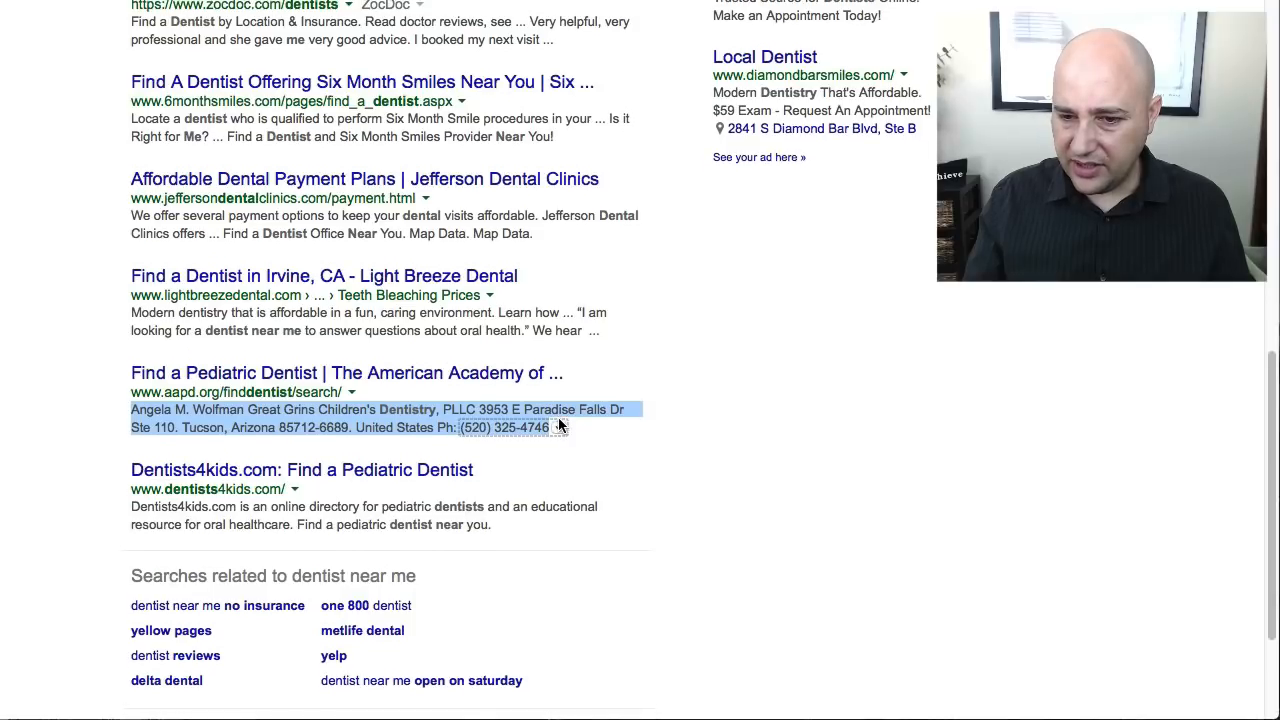
{"action": "scroll", "coordinate": [558, 415], "scroll_direction": "up", "scroll_amount": 10}
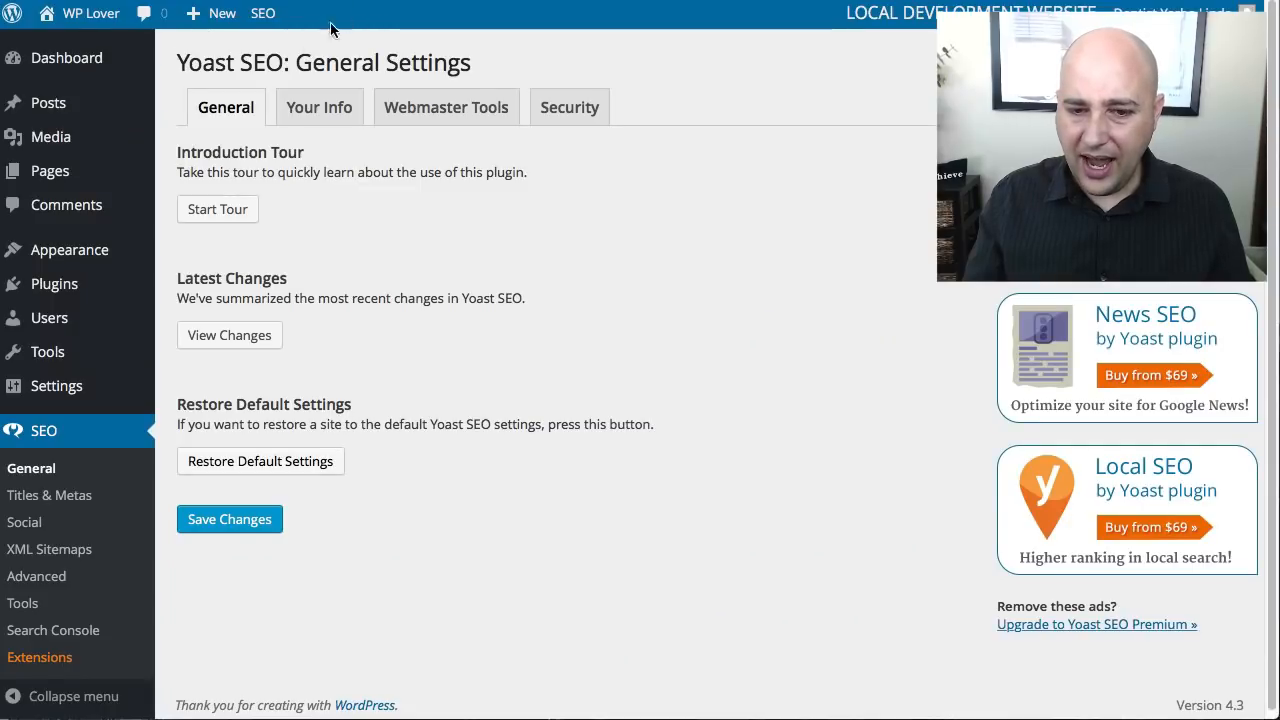
- Switch to WordPress and add a new page titled "Services" with the body text "services list"
{"action": "mouse_move", "coordinate": [57, 123]}
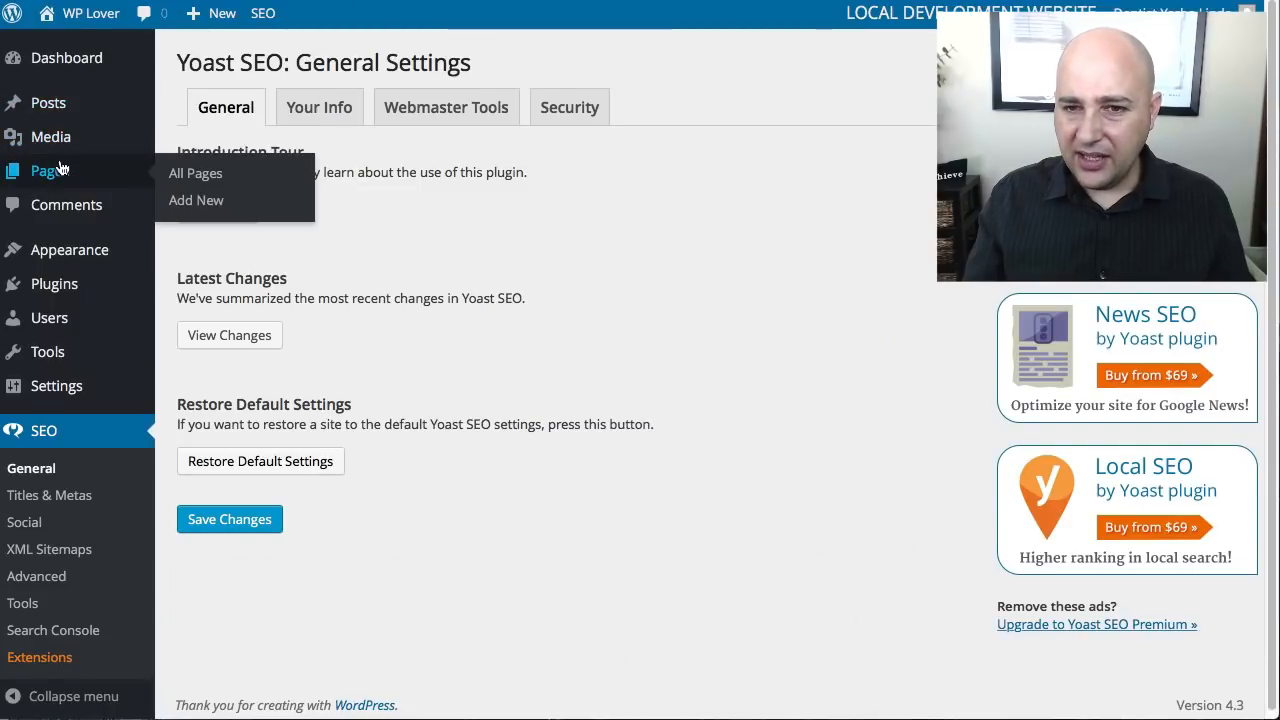
{"action": "left_click", "coordinate": [190, 164]}
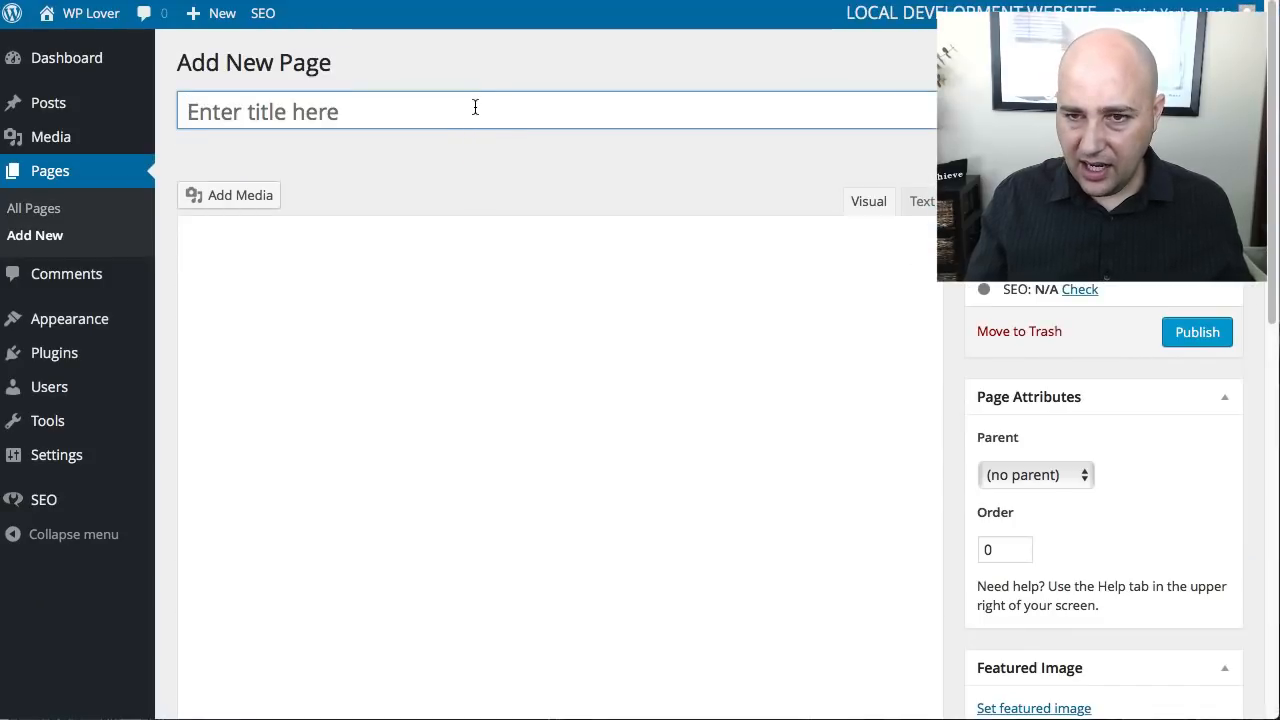
{"action": "type", "text": "Ser"}
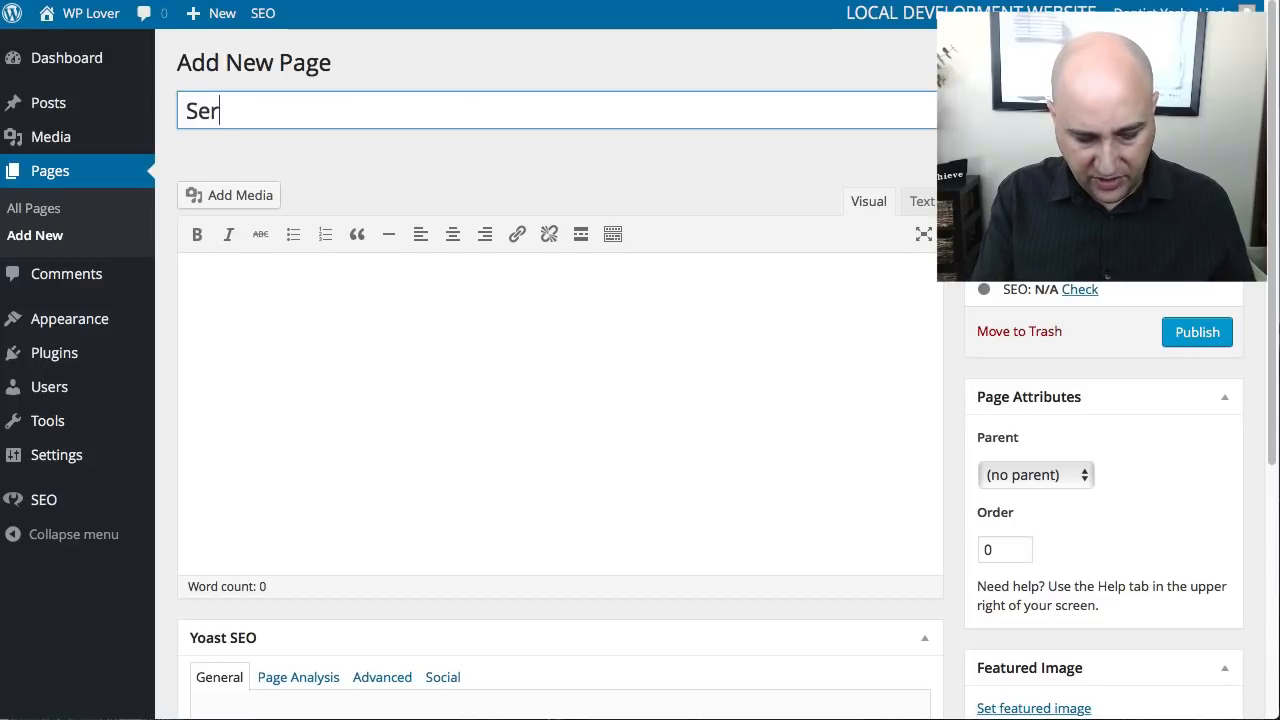
{"action": "type", "text": "vices"}
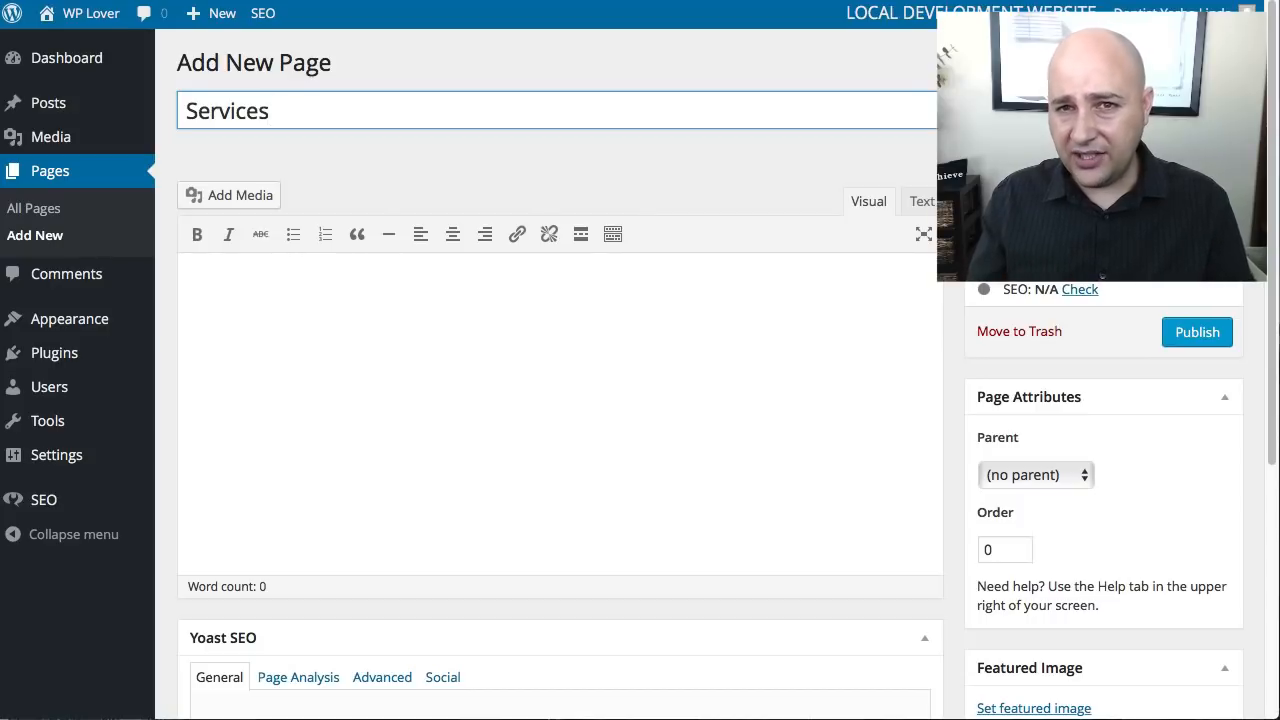
{"action": "left_click", "coordinate": [486, 313]}
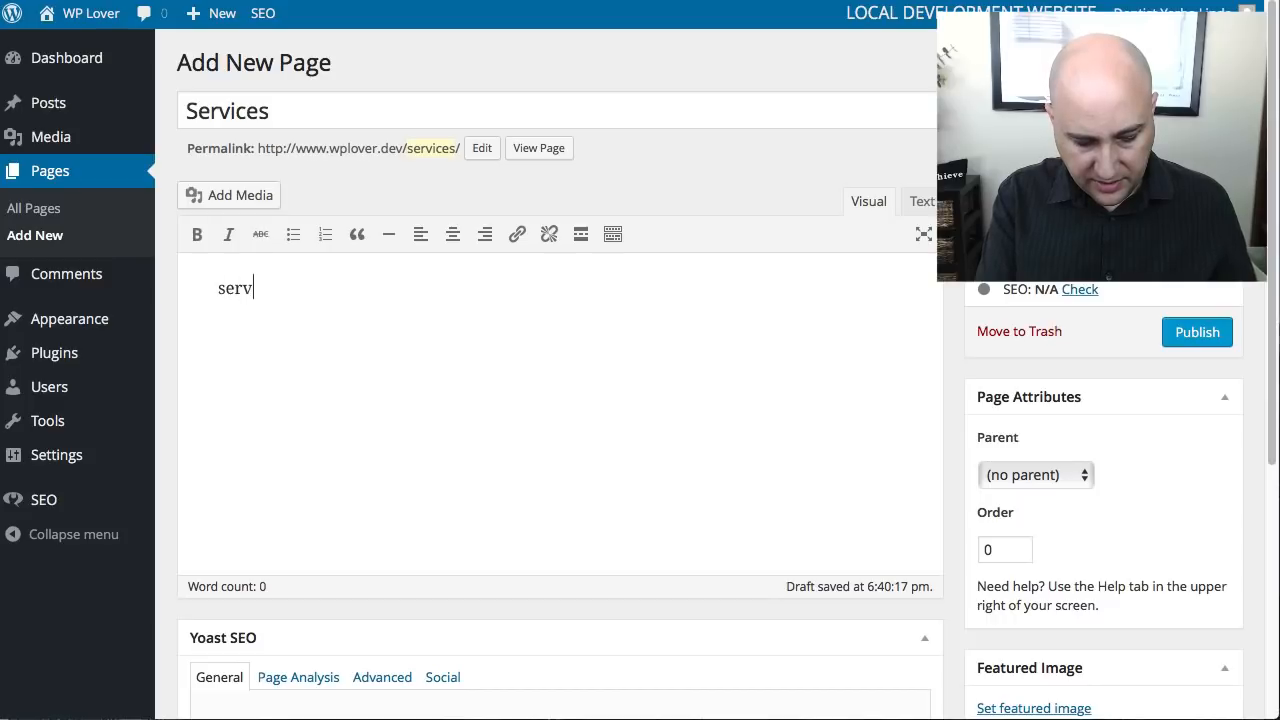
{"action": "type", "text": "services list"}
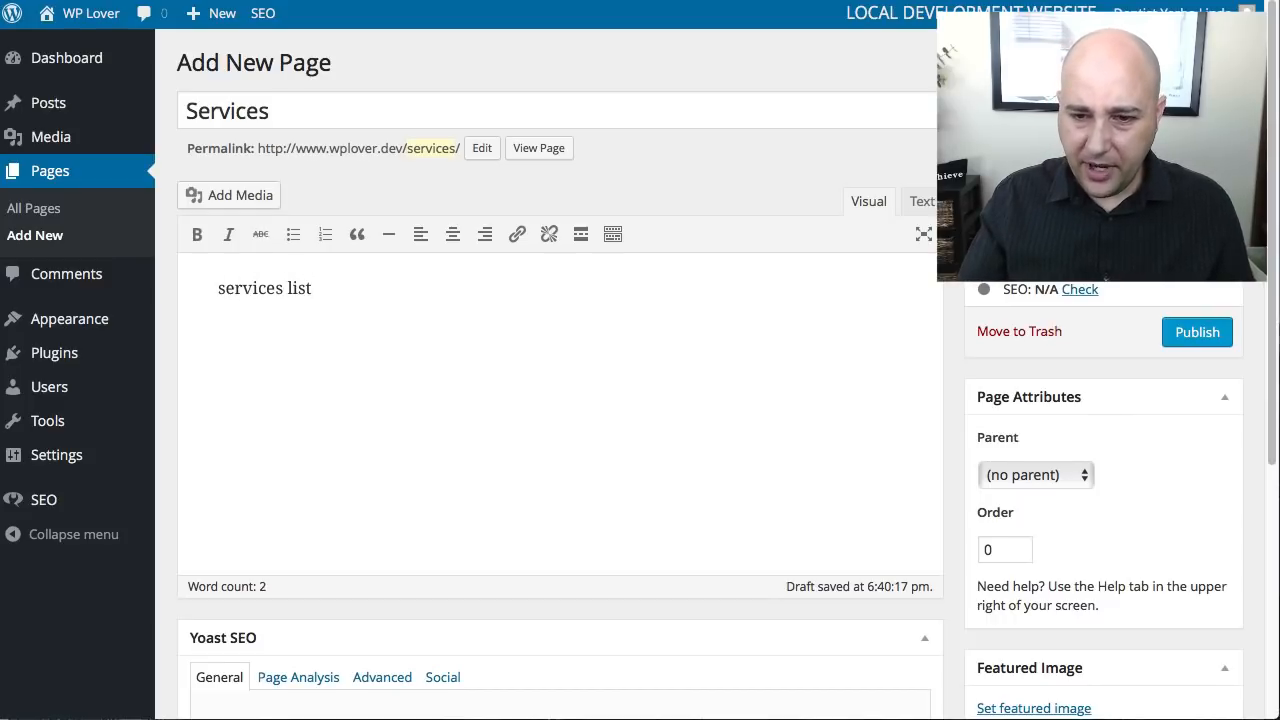
- Examine the Snippet Preview in the page's Yoast SEO section, including its title, URL and description
{"action": "scroll", "coordinate": [500, 317], "scroll_direction": "down", "scroll_amount": 1}
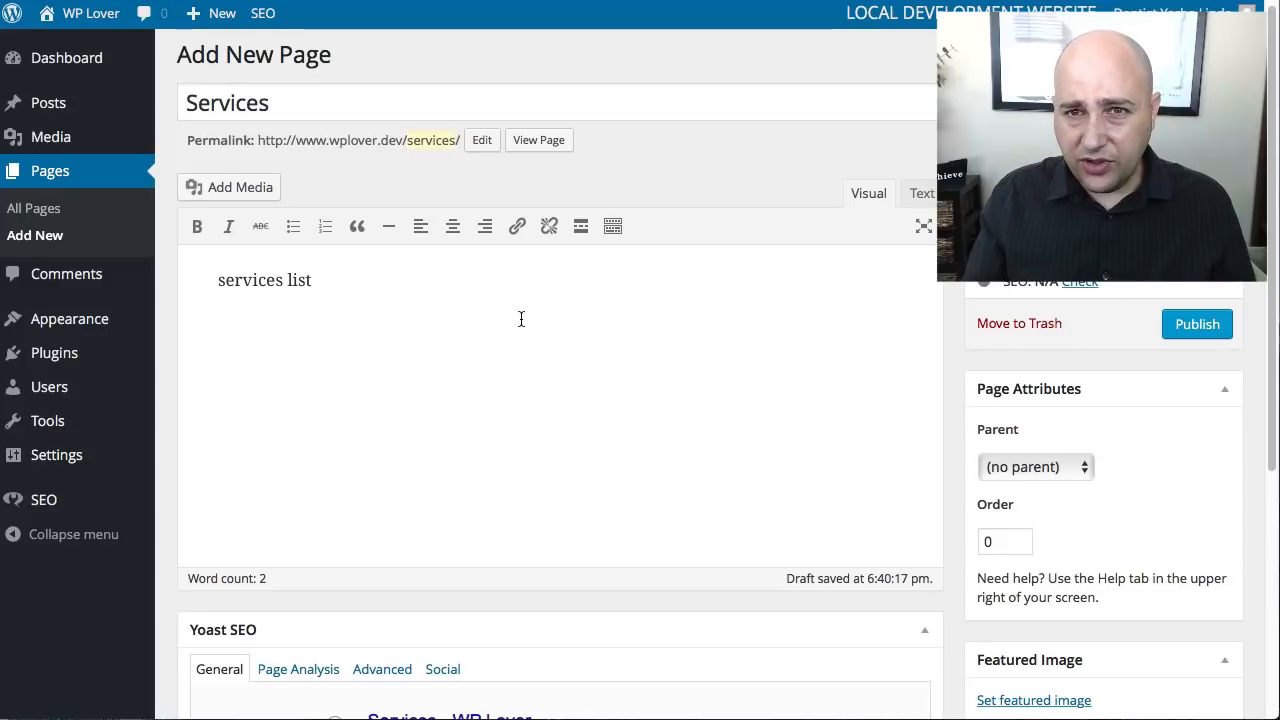
{"action": "scroll", "coordinate": [521, 319], "scroll_direction": "down", "scroll_amount": 3}
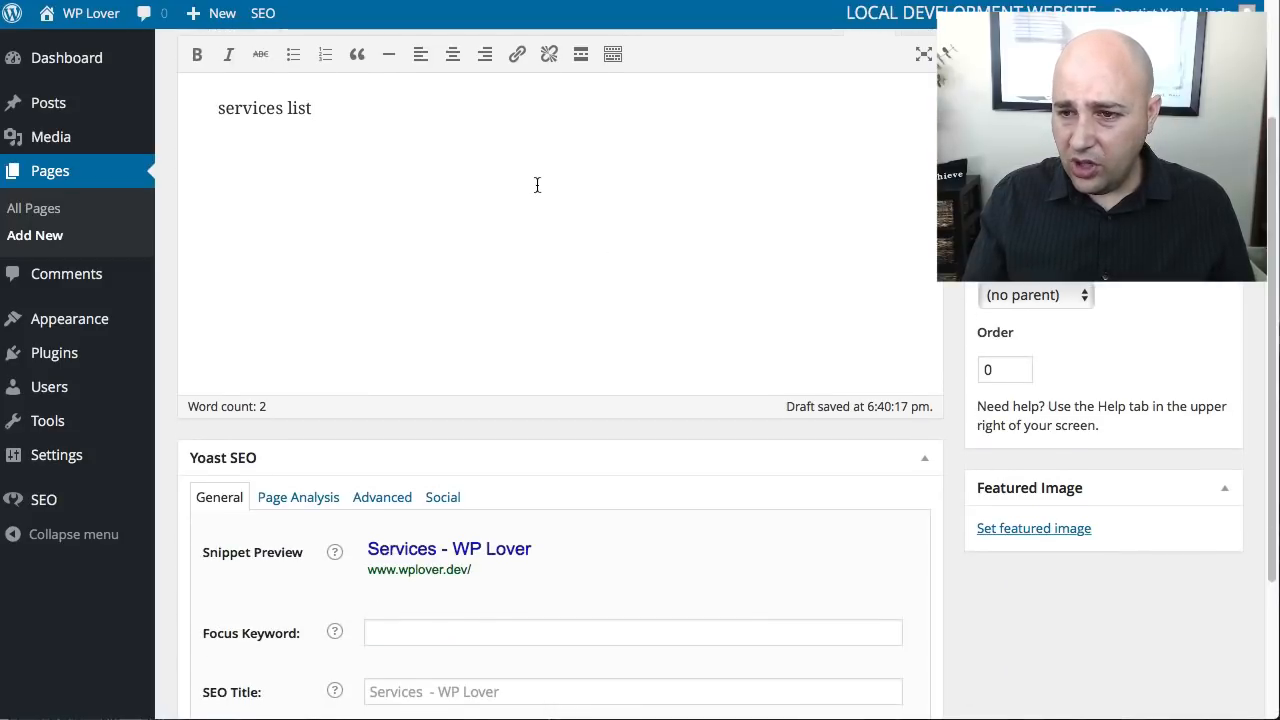
{"action": "scroll", "coordinate": [531, 231], "scroll_direction": "down", "scroll_amount": 4}
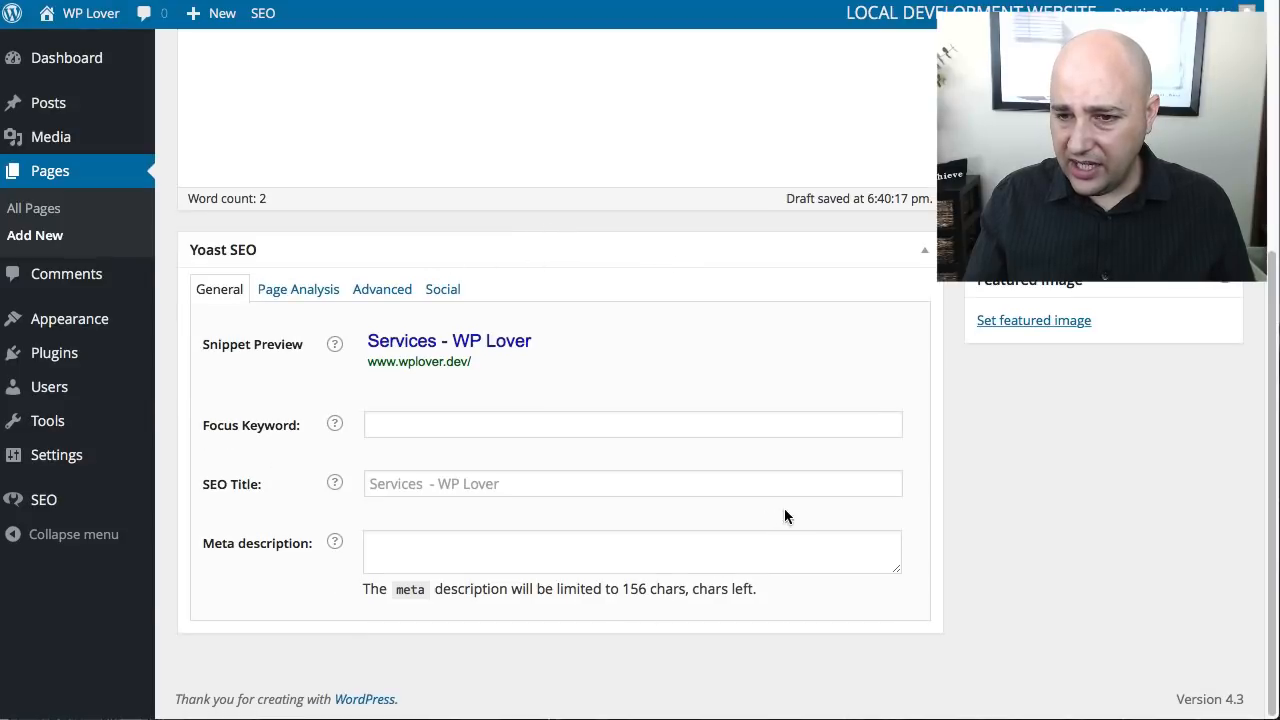
{"action": "left_click_drag", "start_coordinate": [202, 343], "coordinate": [308, 345]}
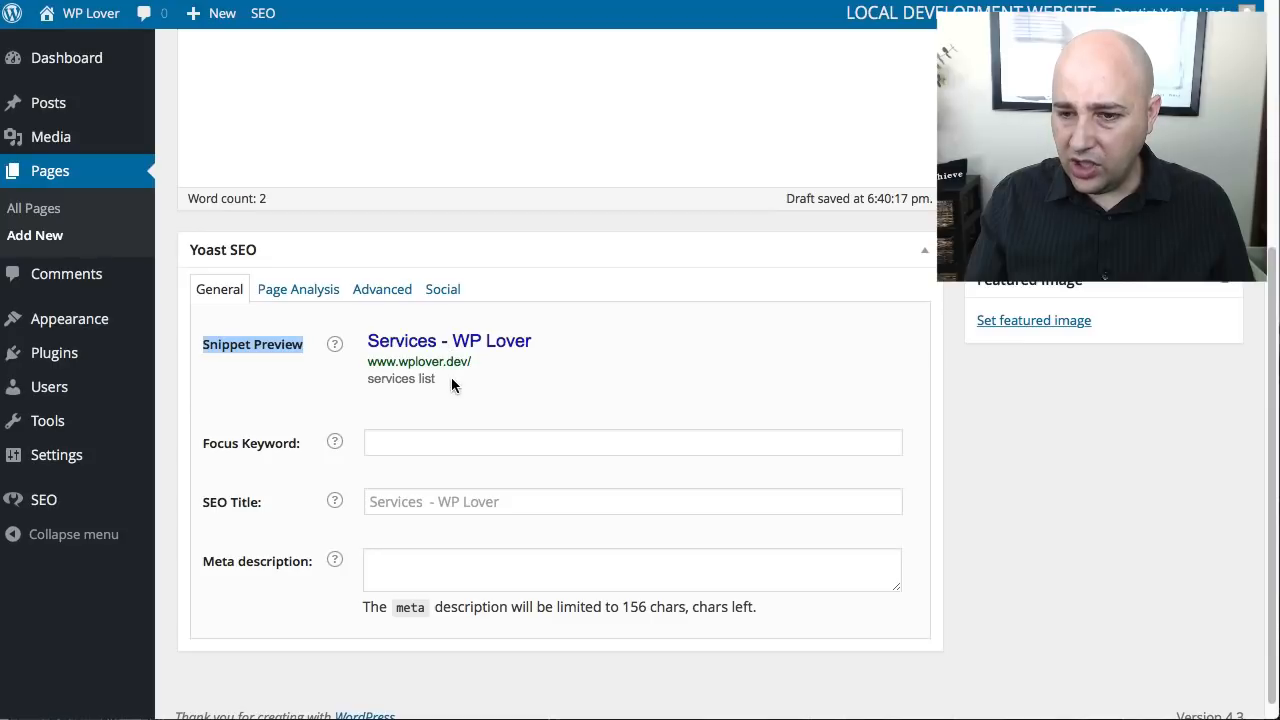
{"action": "left_click", "coordinate": [295, 380]}
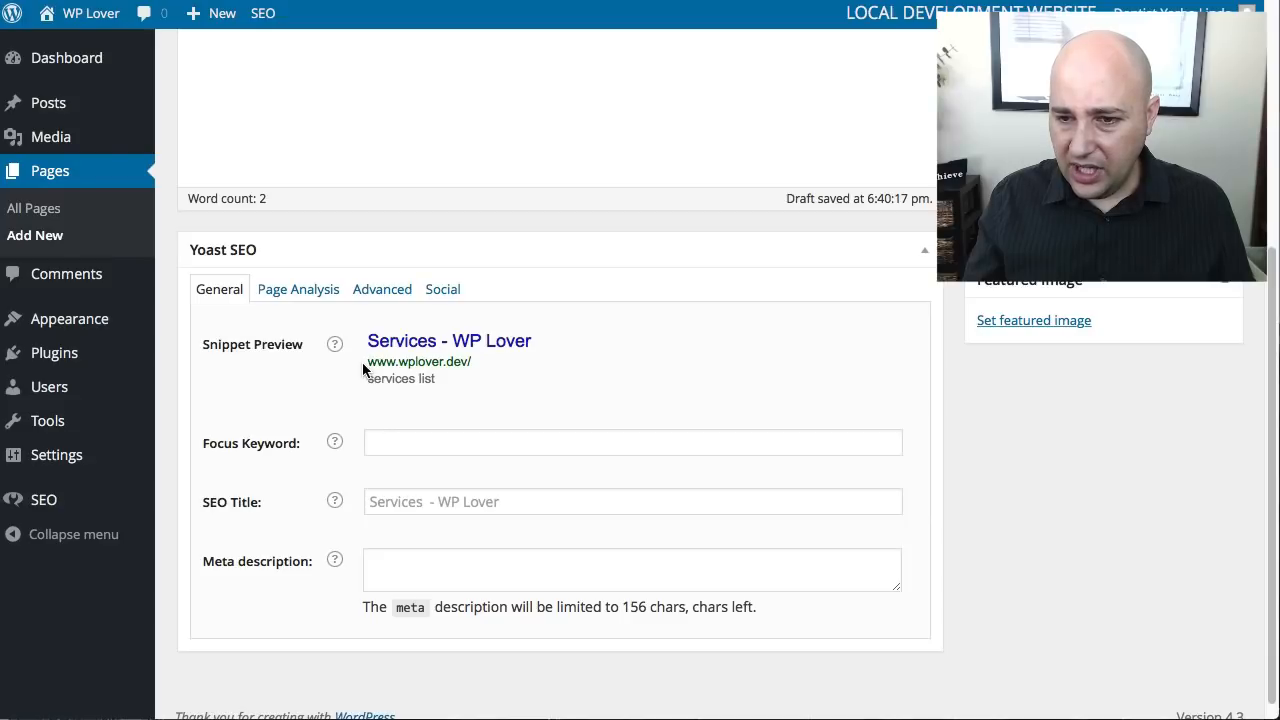
{"action": "left_click_drag", "start_coordinate": [363, 364], "coordinate": [325, 380]}
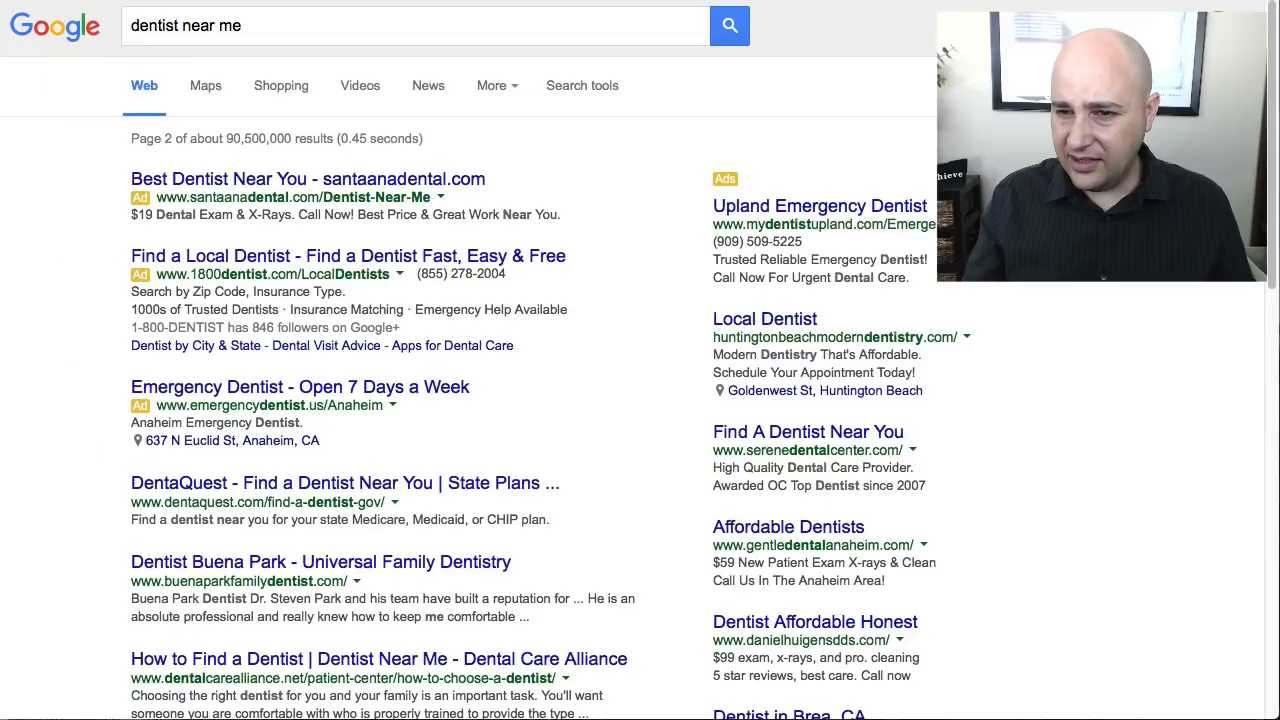
- Compare the Dentist Buena Park result's description on Google with the description line in the Yoast snippet preview
{"action": "scroll", "coordinate": [157, 531], "scroll_direction": "down", "scroll_amount": 1}
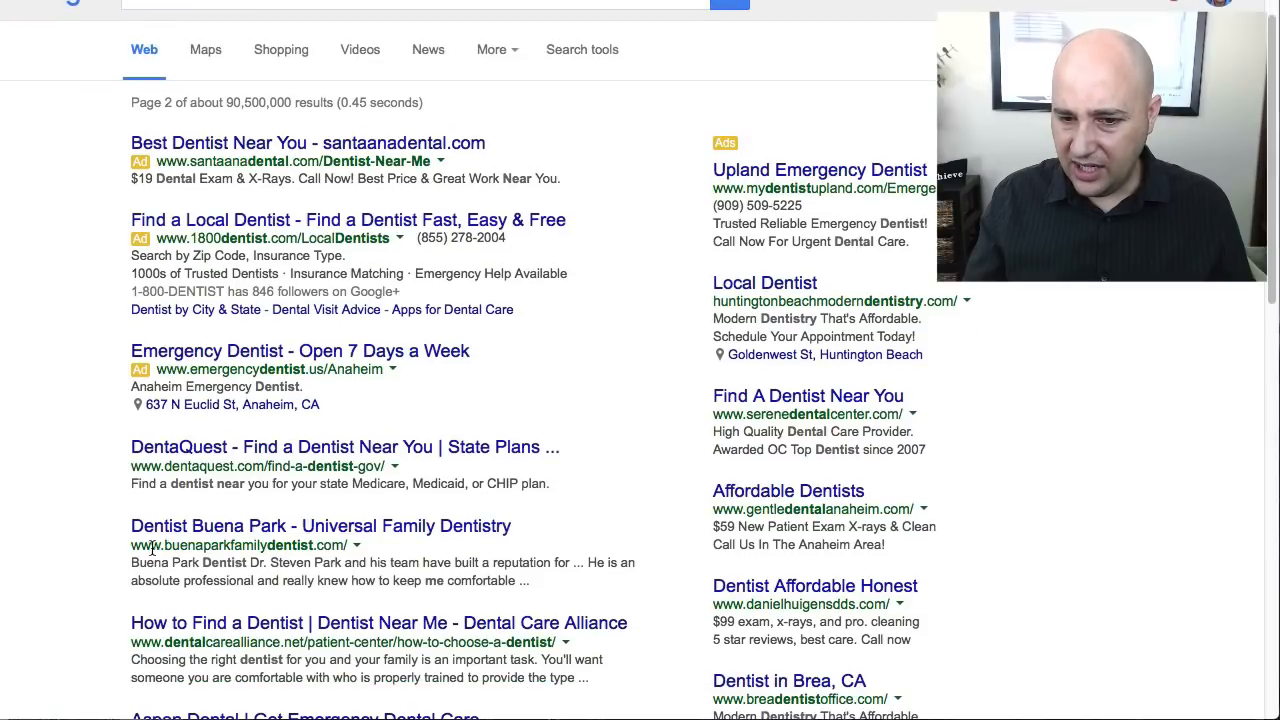
{"action": "left_click_drag", "start_coordinate": [131, 563], "coordinate": [561, 587]}
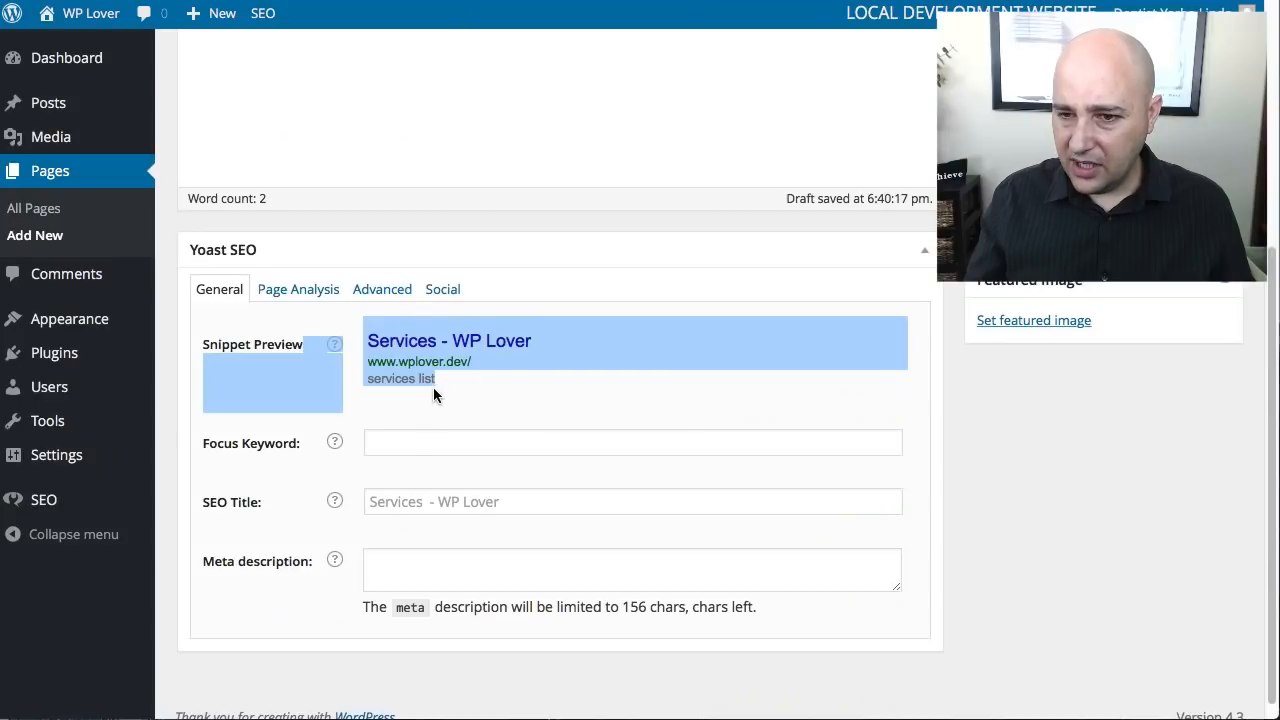
{"action": "left_click", "coordinate": [447, 386]}
{"action": "triple_click", "coordinate": [371, 387]}
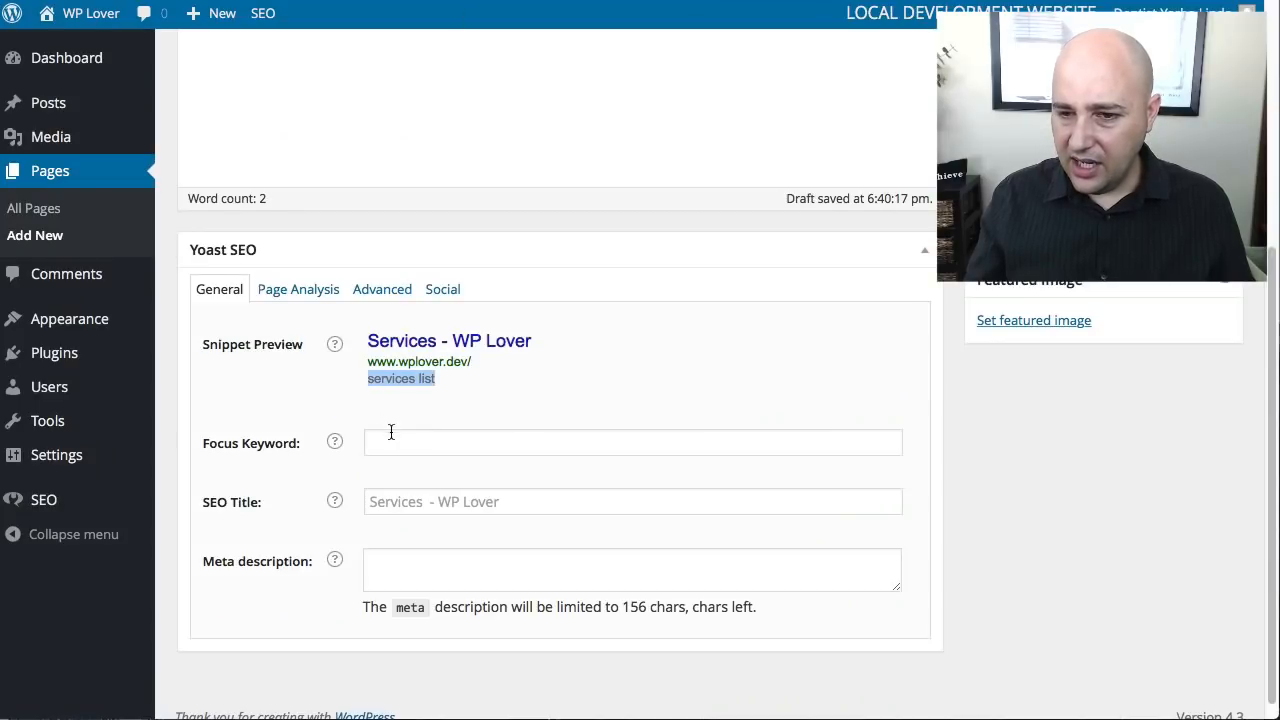
- Set the Services page's SEO title to "Dental Services Yorba Linda CA"
{"action": "left_click", "coordinate": [438, 500]}
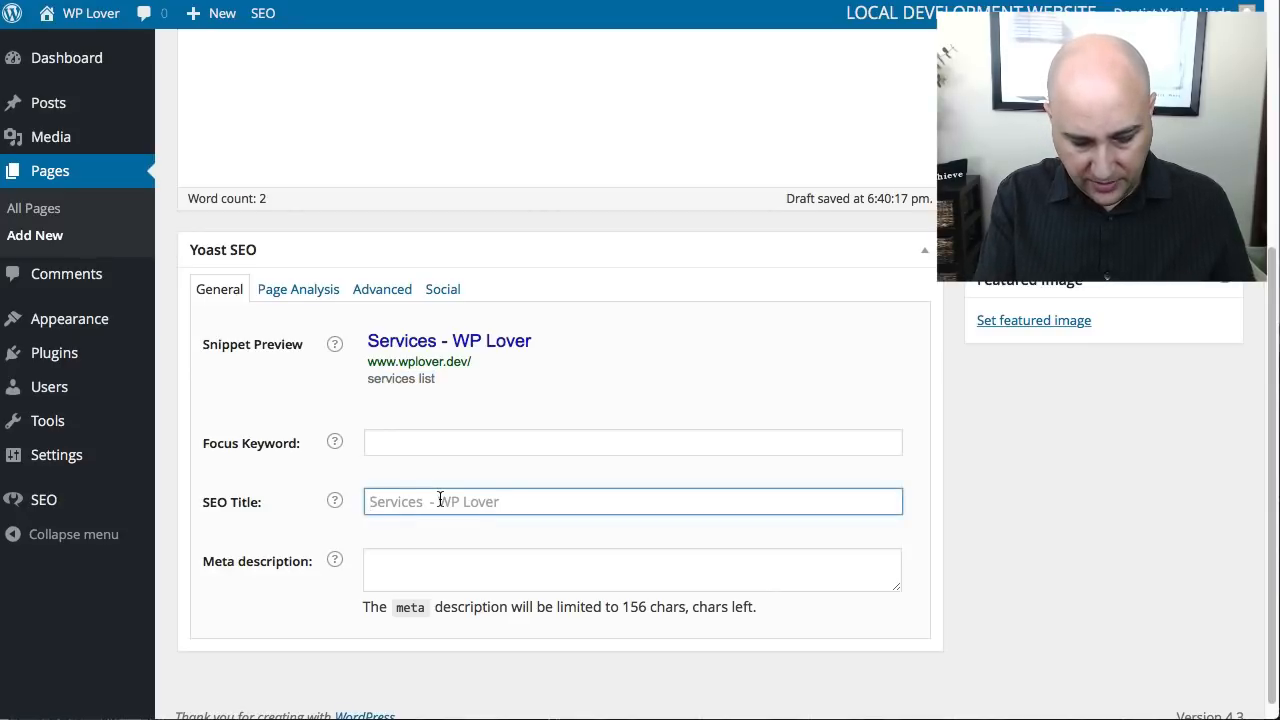
{"action": "type", "text": "H"}
{"action": "key", "text": "BackSpace"}
{"action": "type", "text": "De"}
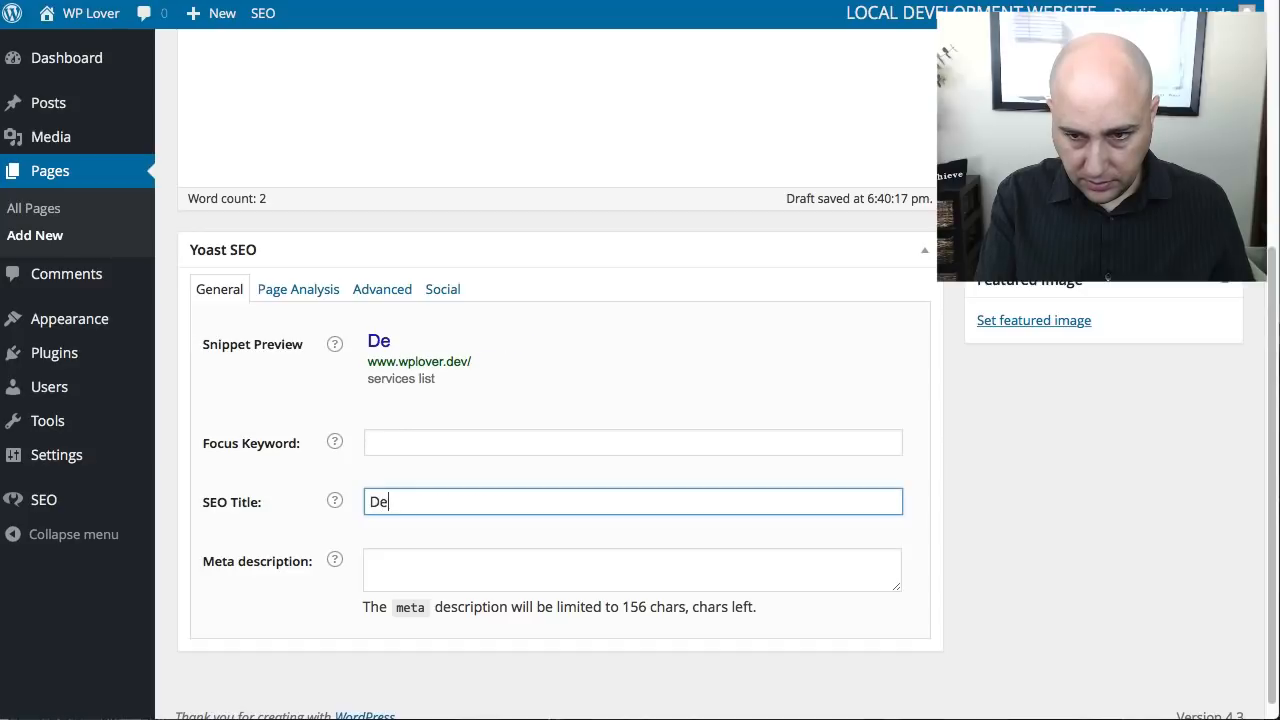
{"action": "type", "text": "ntal Service"}
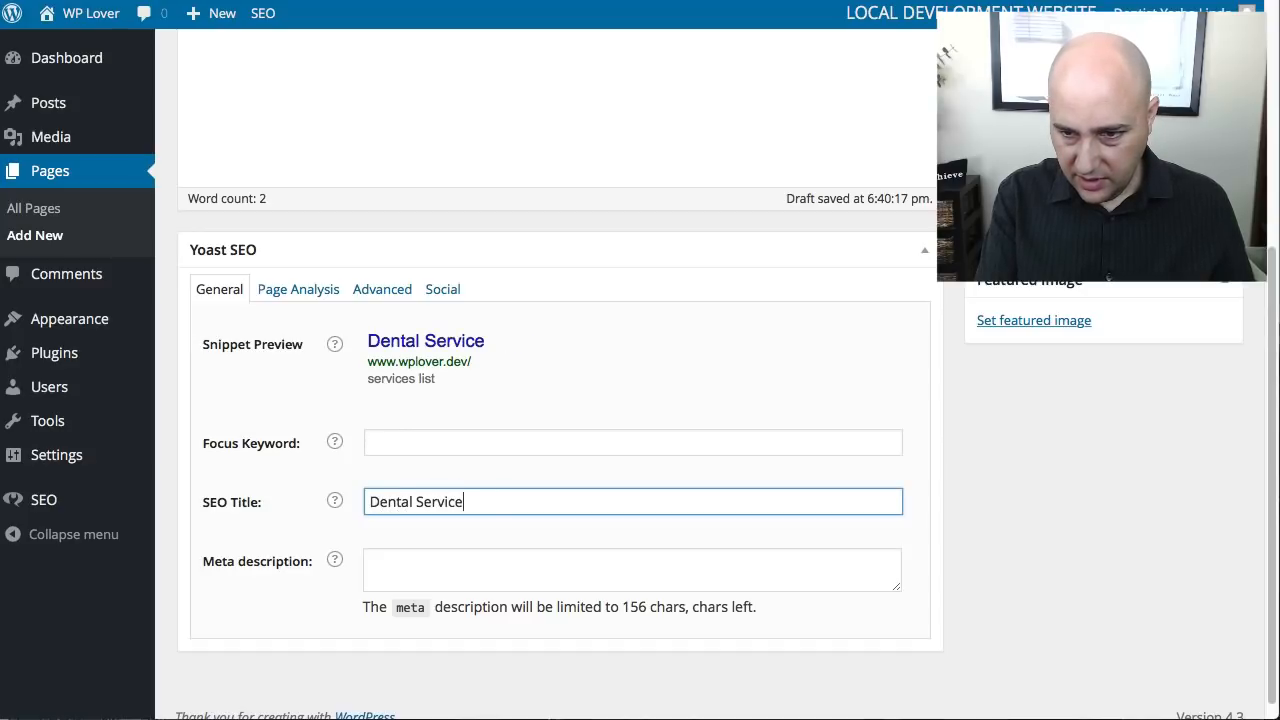
{"action": "type", "text": "s Y"}
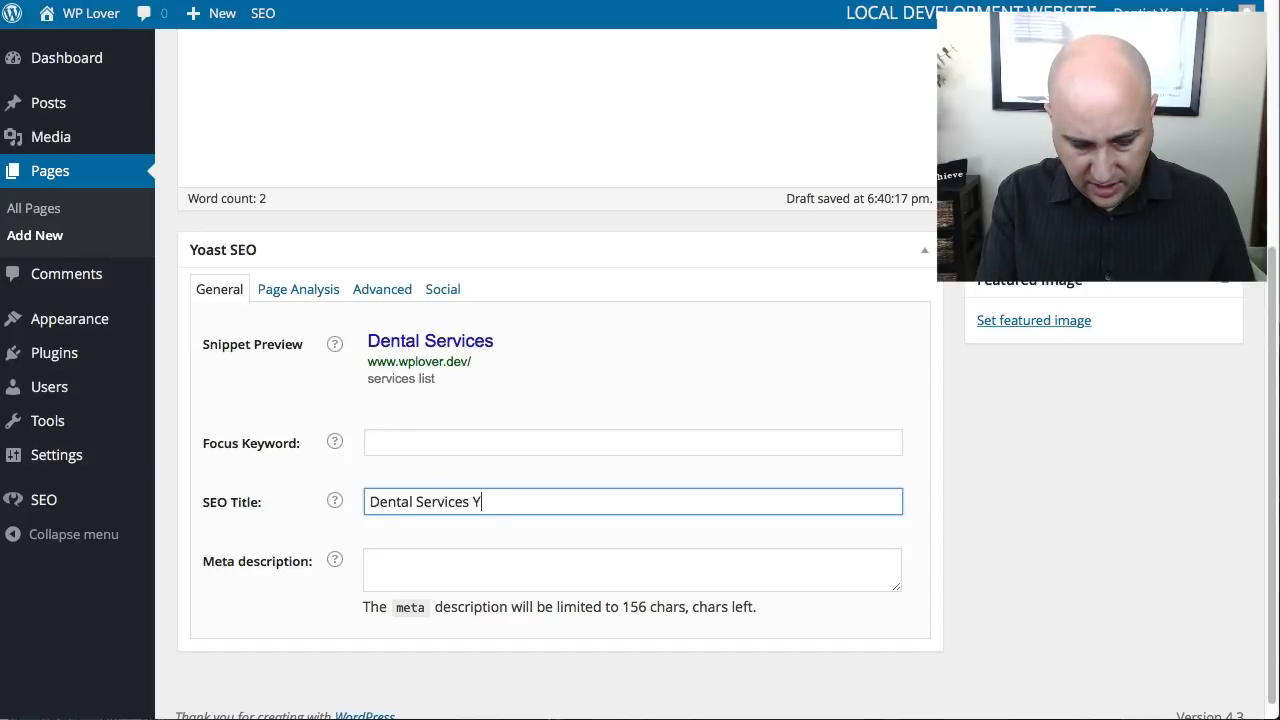
{"action": "type", "text": "orba Linda "}
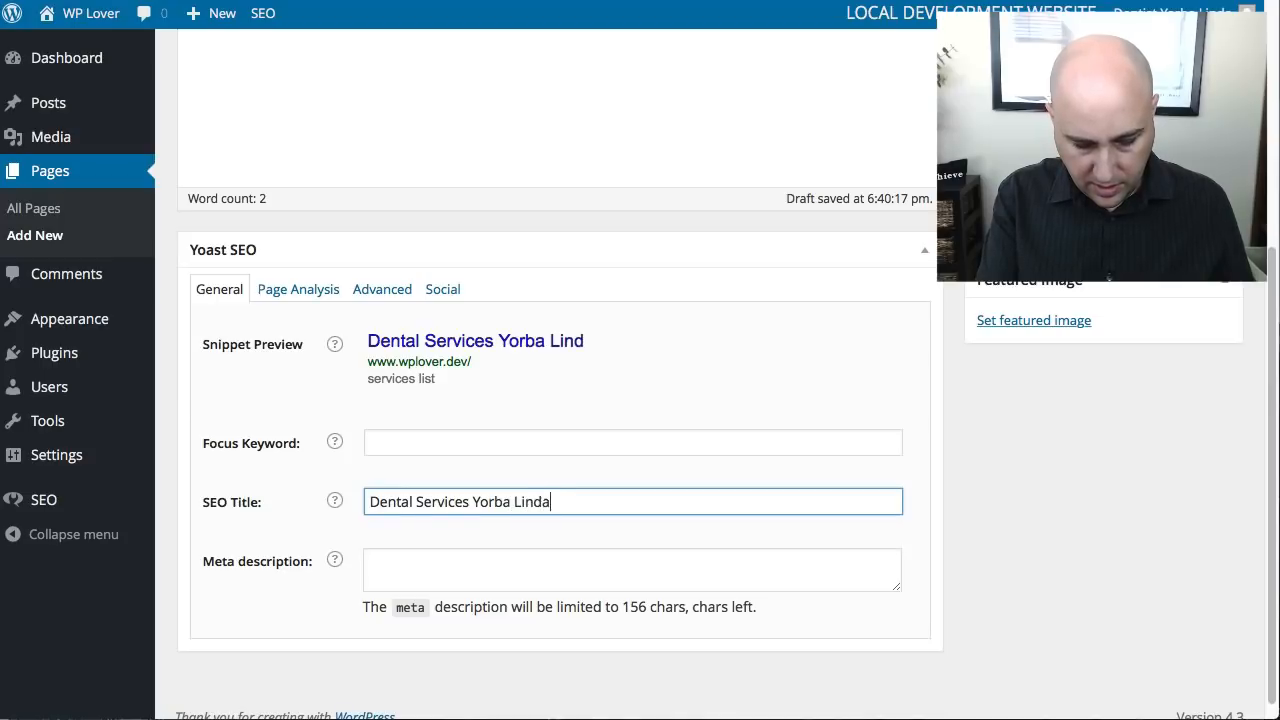
{"action": "type", "text": "CA,"}
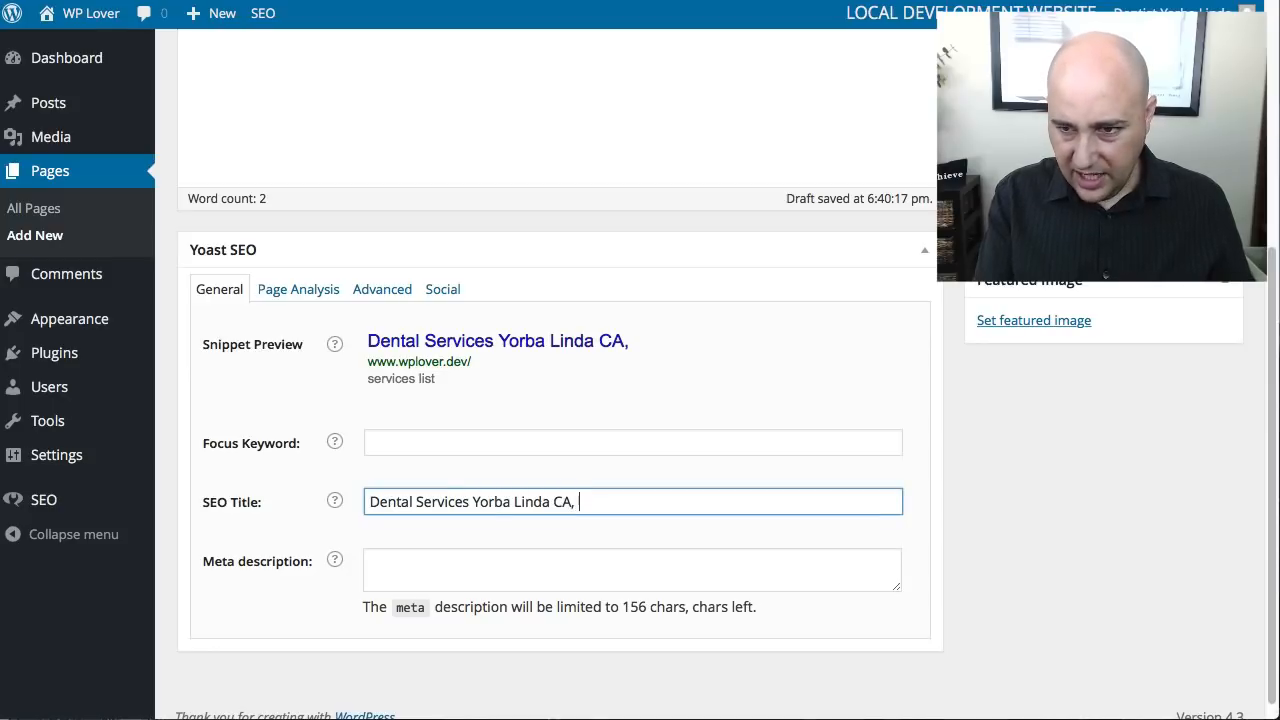
{"action": "key", "text": "BackSpace"}
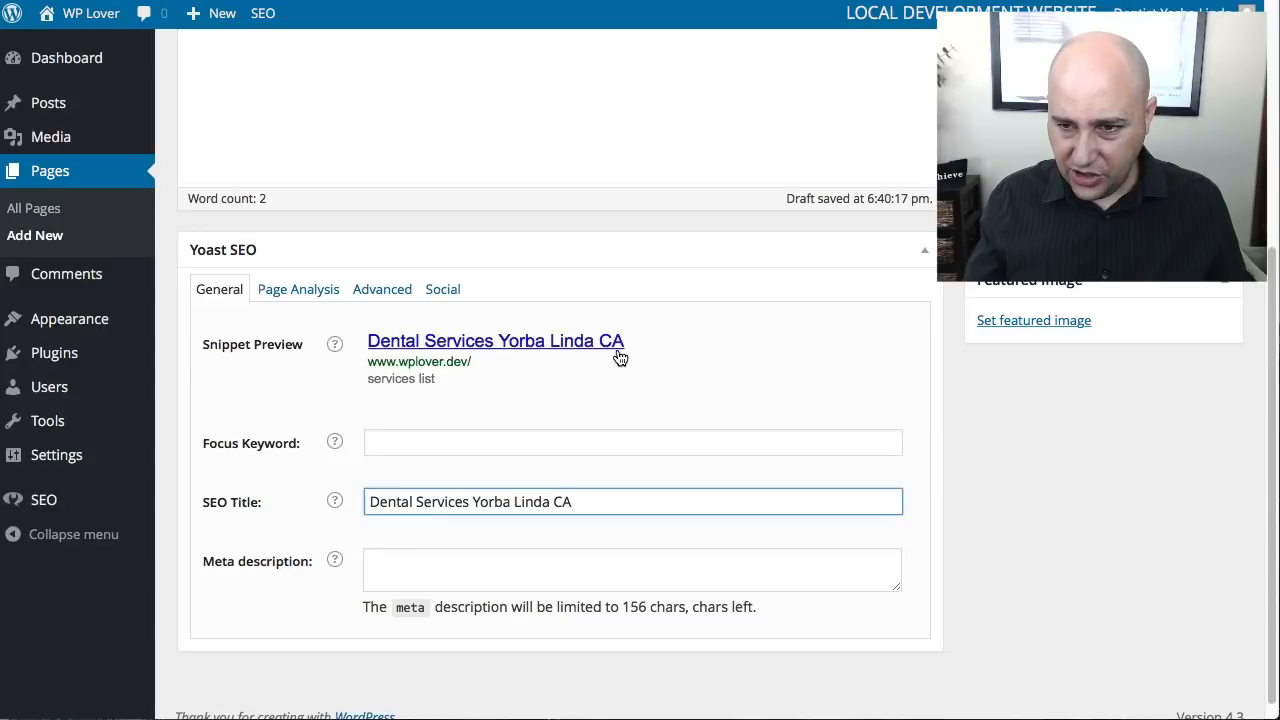
- Set the Services page's meta description to "We offer the best dental service to Yorba Linda residents."
{"action": "left_click", "coordinate": [426, 560]}
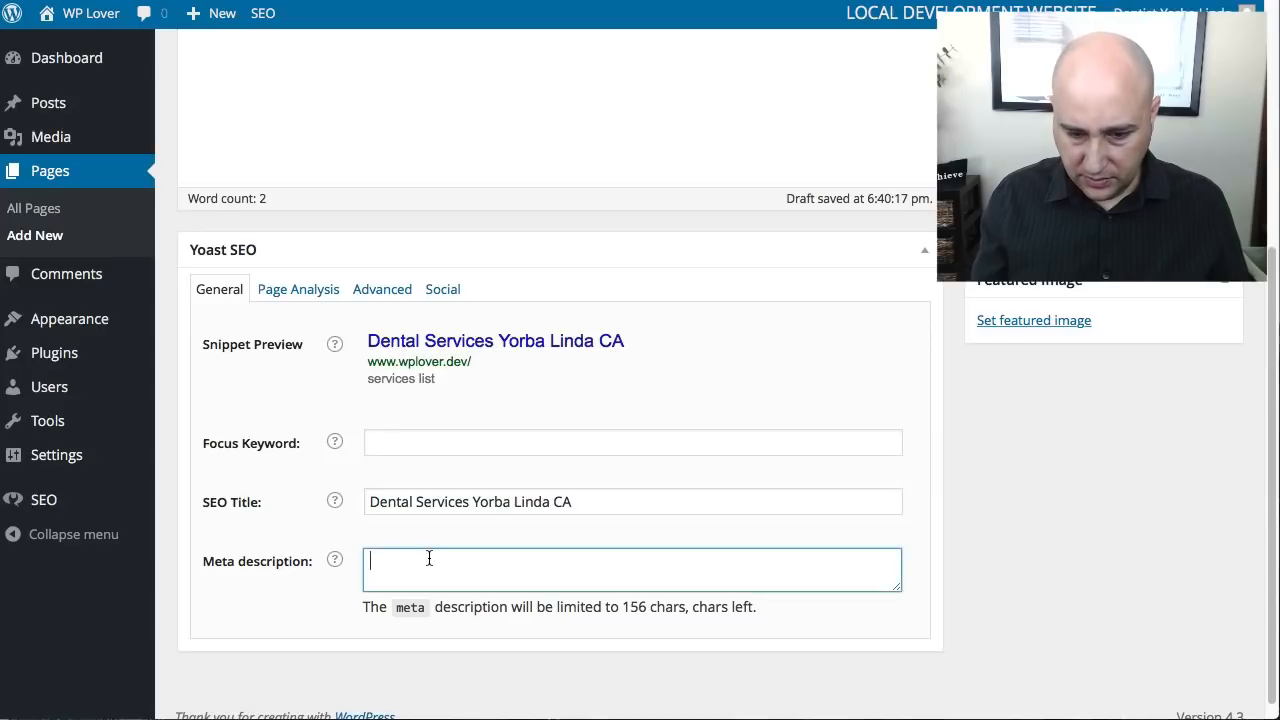
{"action": "type", "text": "We off"}
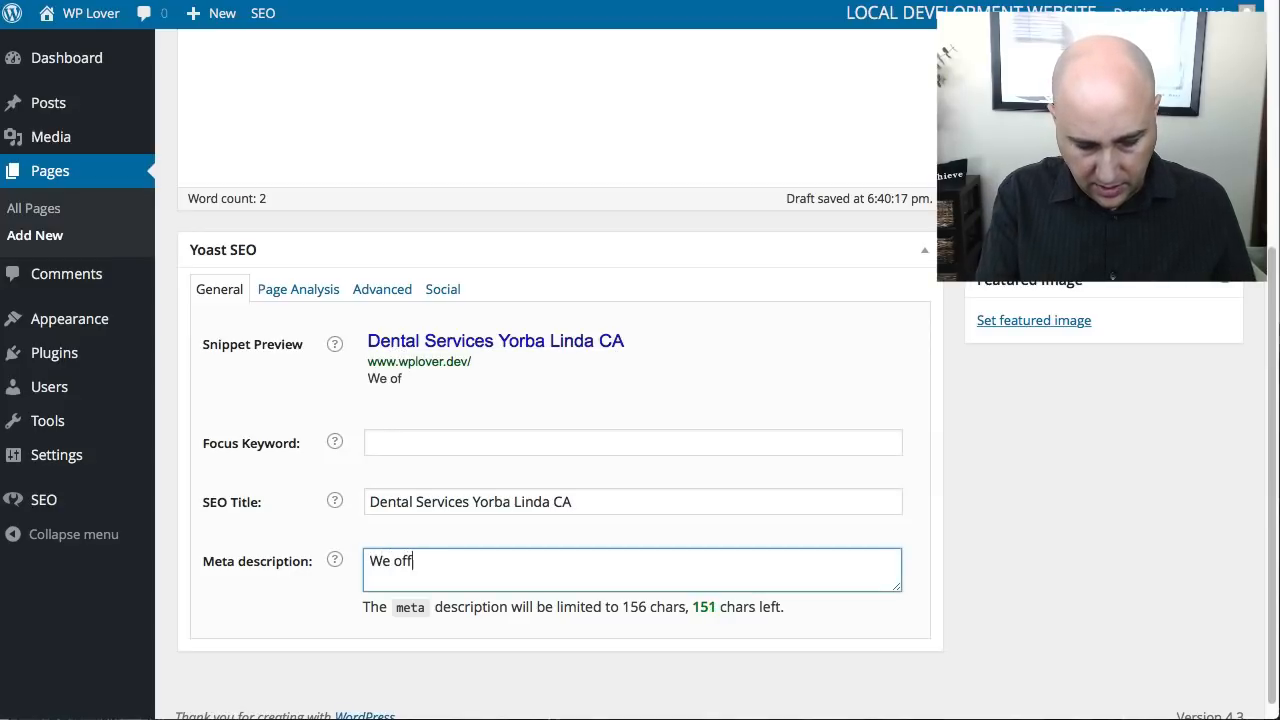
{"action": "type", "text": "er the best de"}
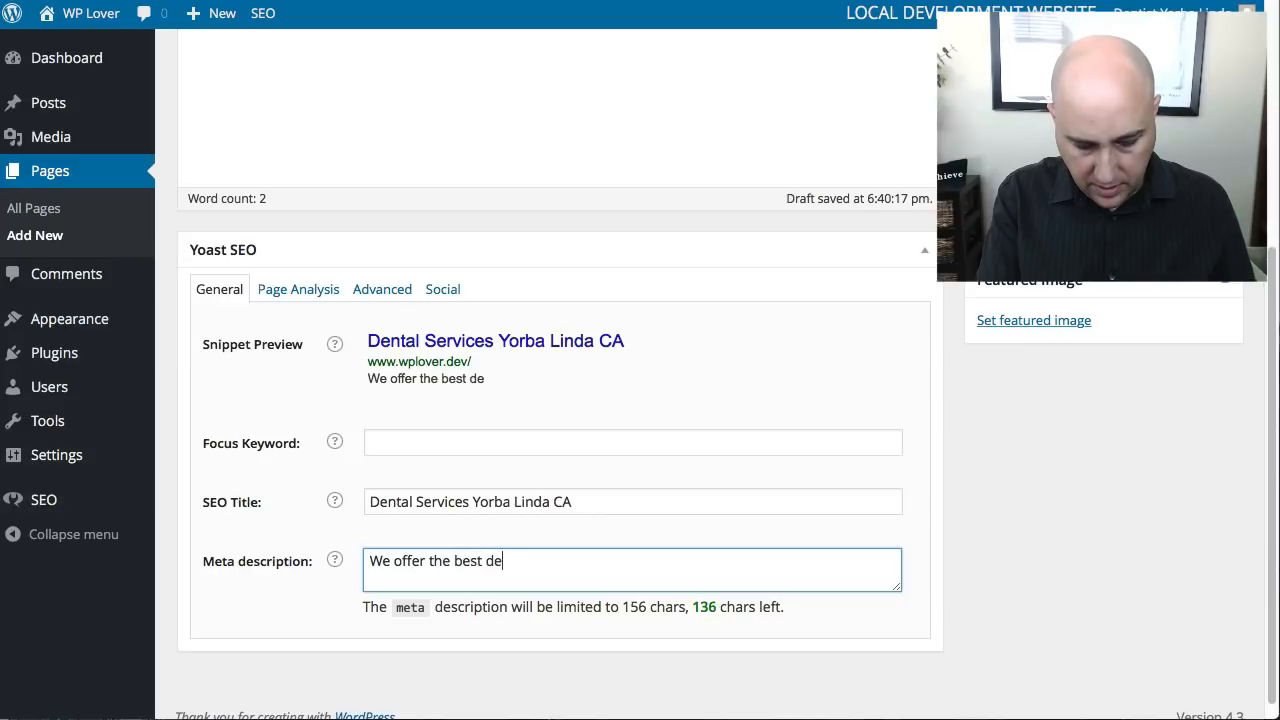
{"action": "type", "text": "ntal ser"}
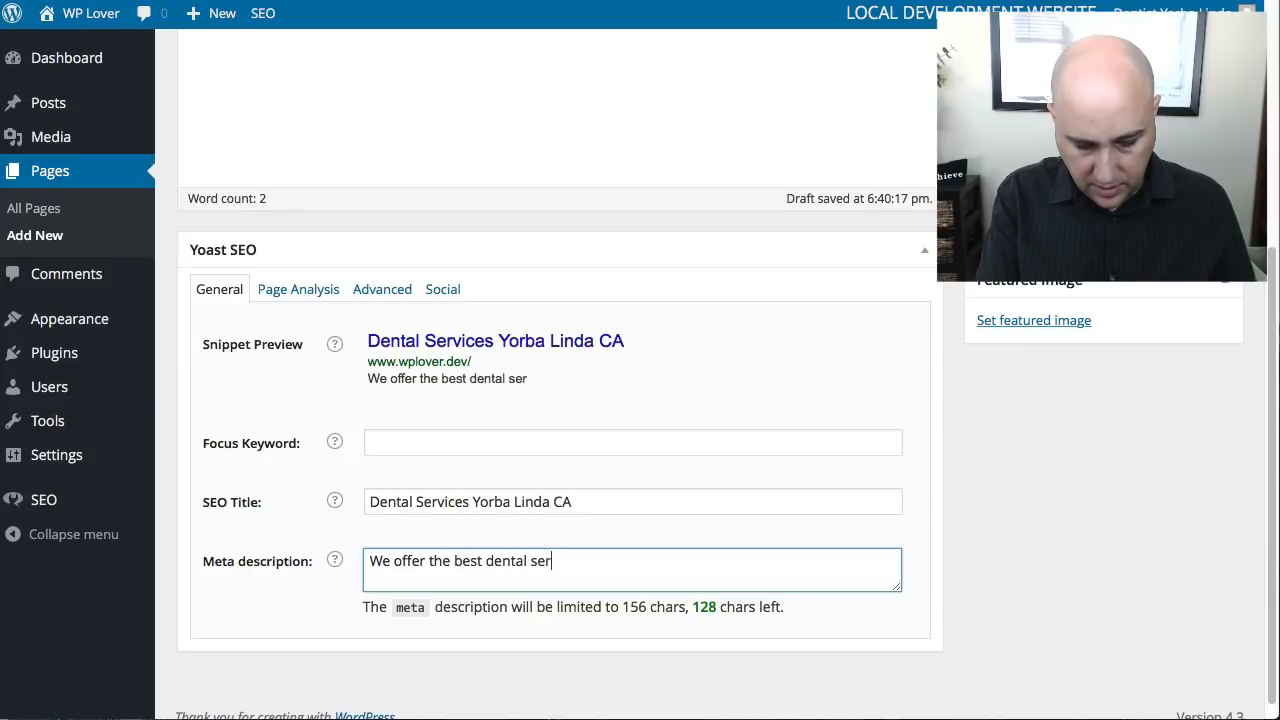
{"action": "type", "text": "vice to Y"}
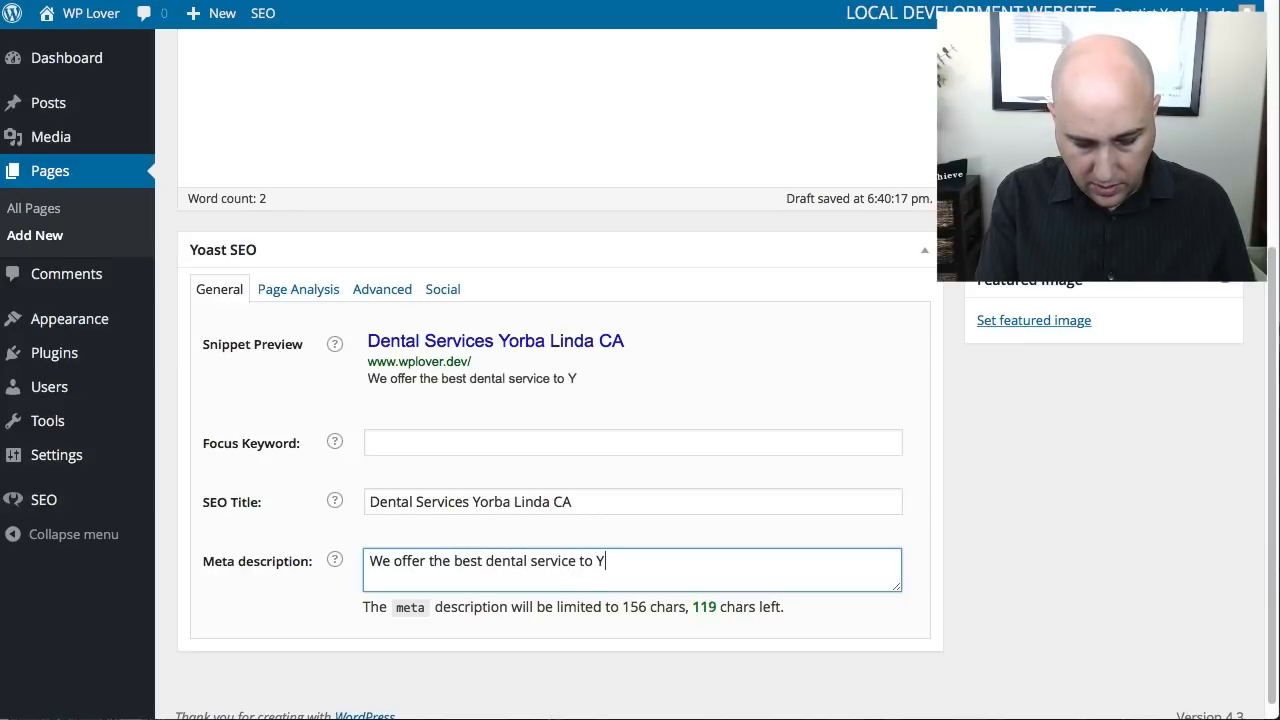
{"action": "type", "text": "orbaLin"}
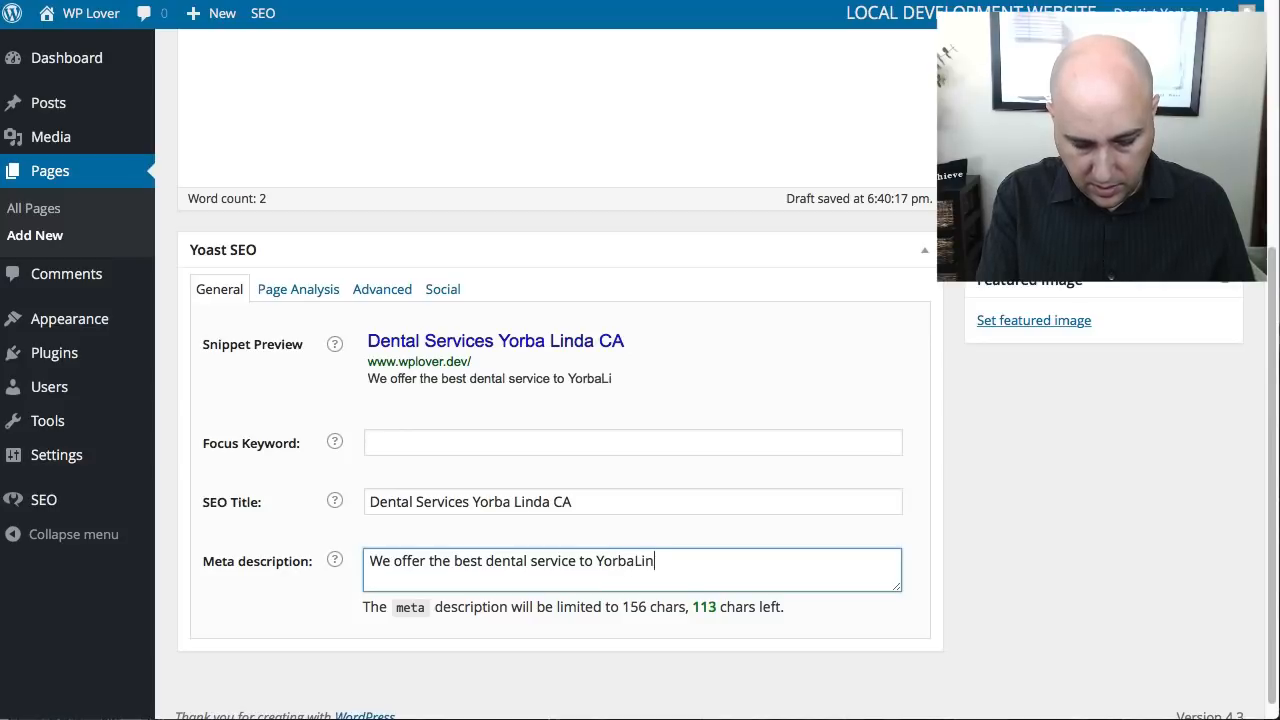
{"action": "type", "text": "da"}
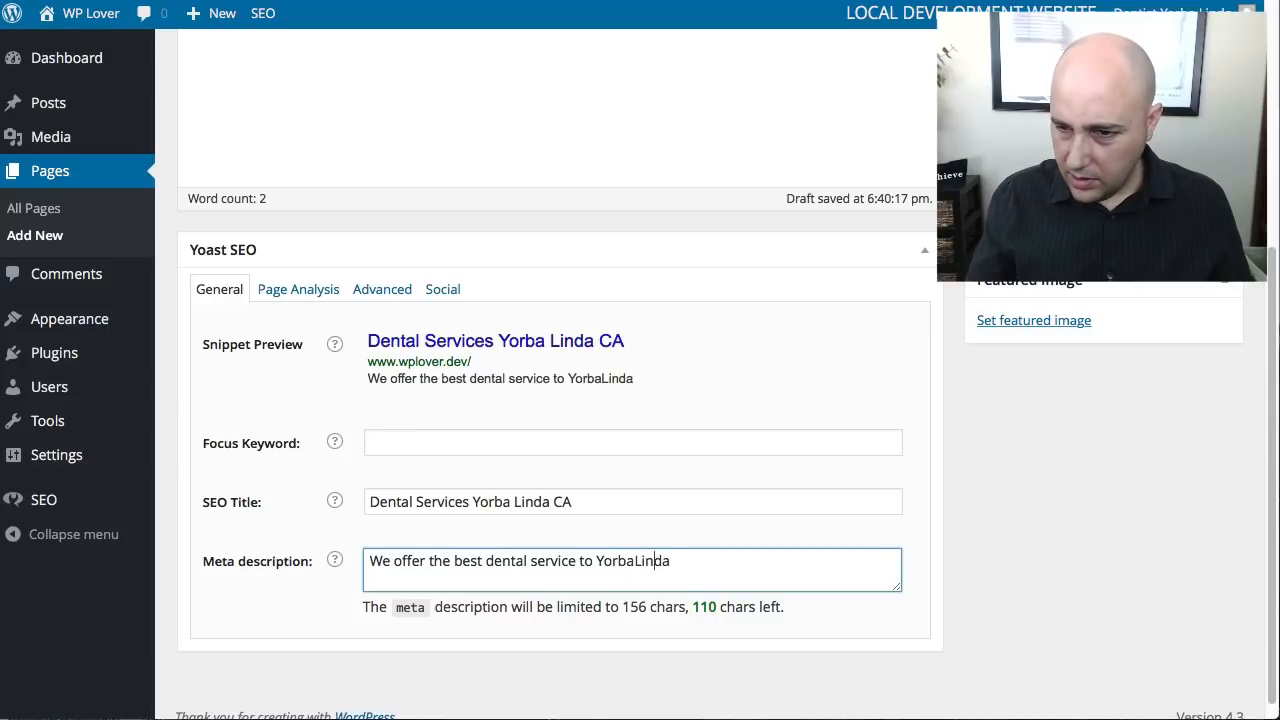
{"action": "left_click", "coordinate": [636, 561]}
{"action": "type", "text": "Linda"}
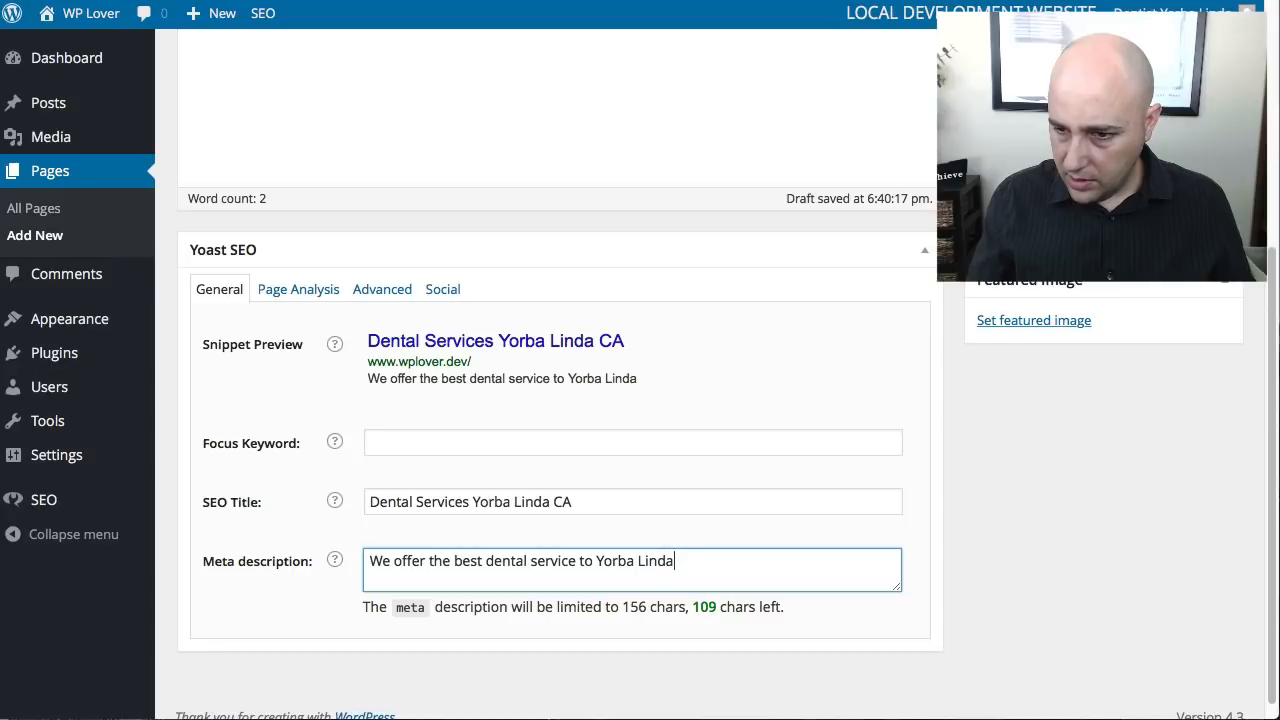
{"action": "type", "text": " re"}
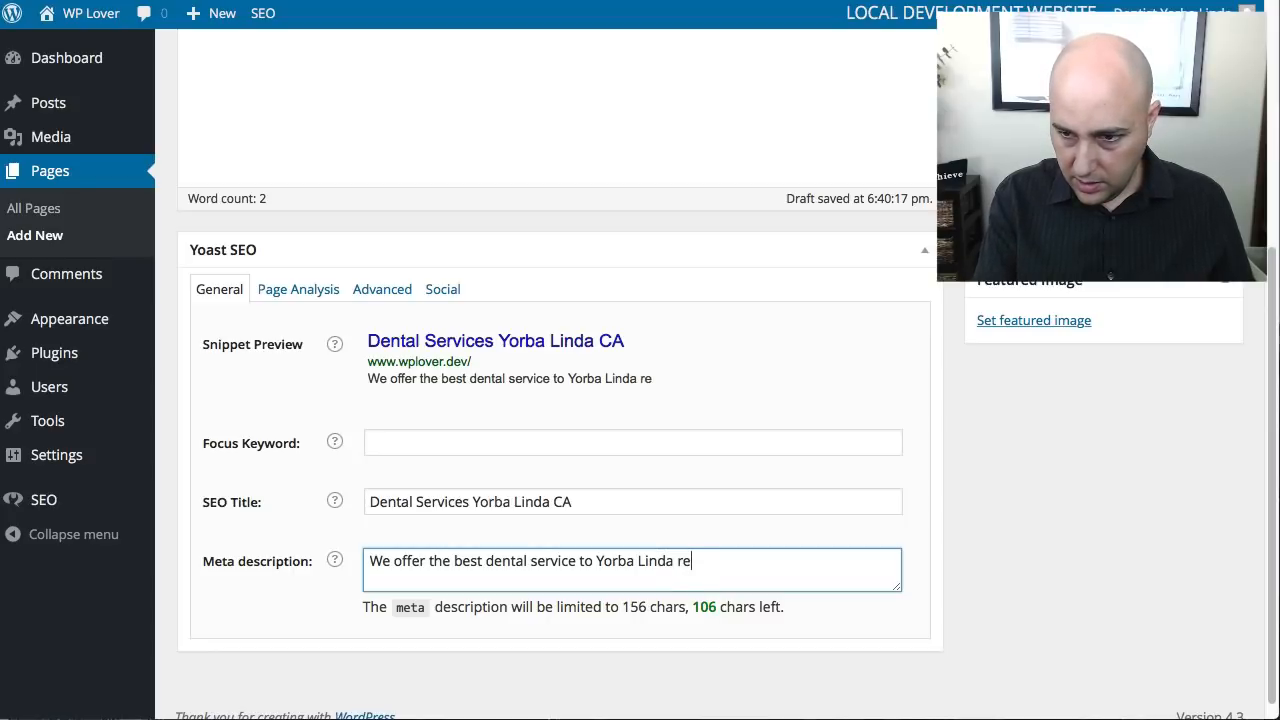
{"action": "type", "text": "sidents"}
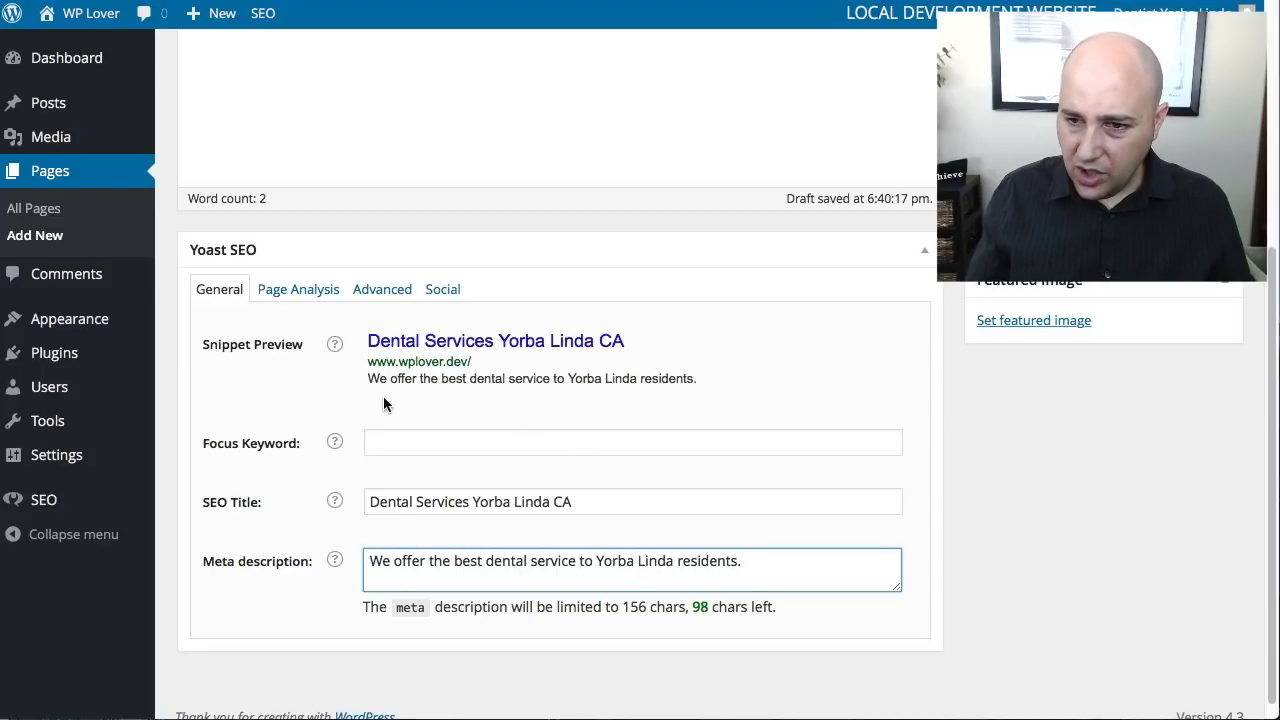
- Review the description and title in the Services page's Snippet Preview against the SEO title and meta description fields
{"action": "left_click_drag", "start_coordinate": [368, 376], "coordinate": [373, 396]}
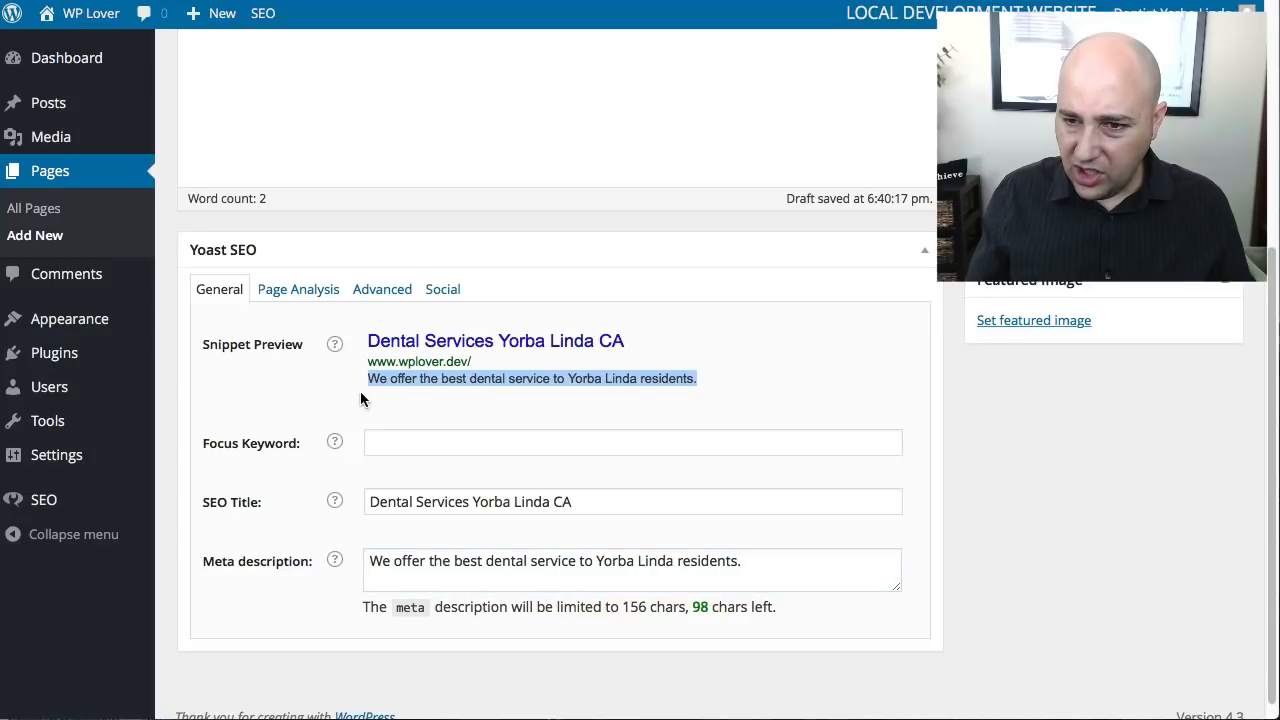
{"action": "left_click", "coordinate": [360, 386]}
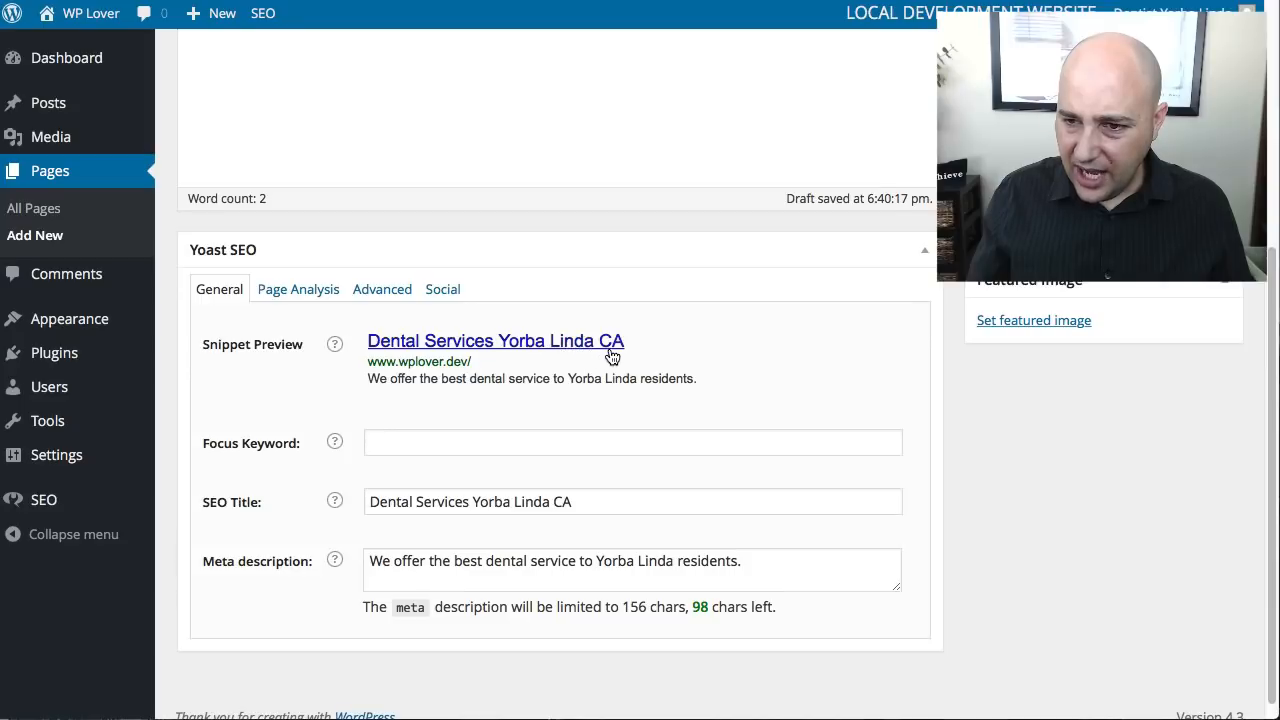
{"action": "left_click", "coordinate": [585, 499]}
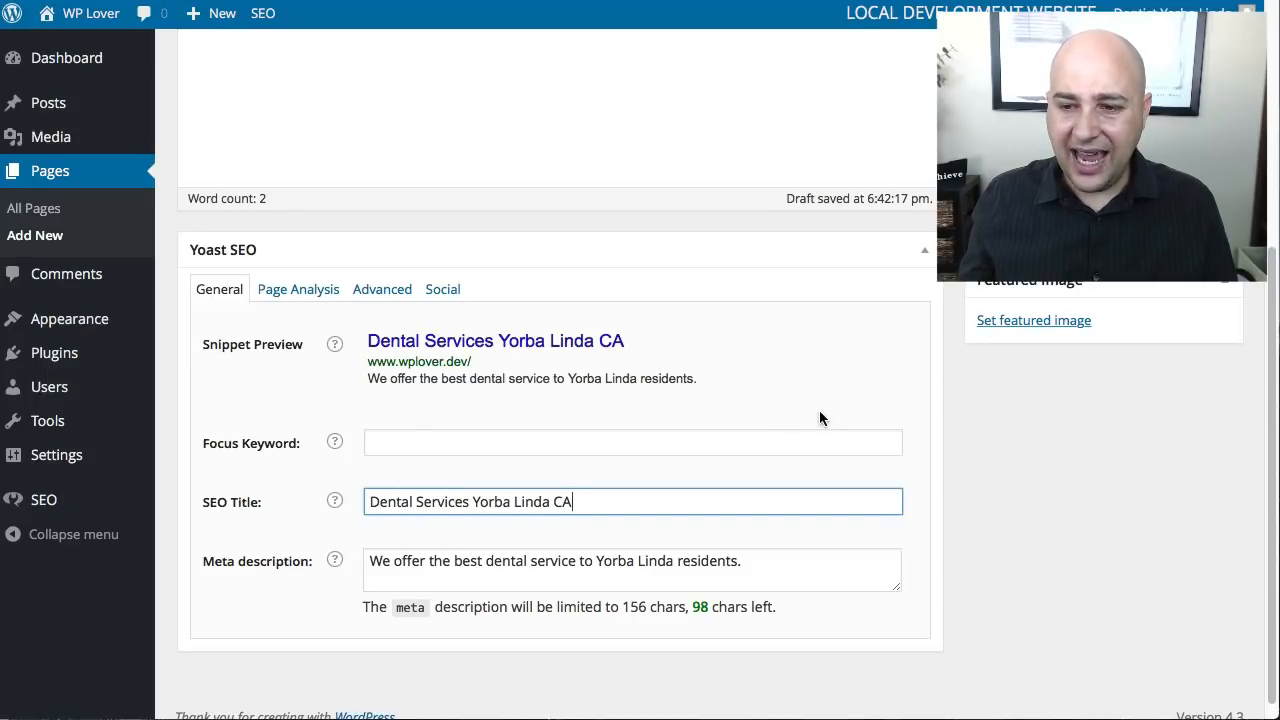
{"action": "left_click_drag", "start_coordinate": [732, 386], "coordinate": [678, 329]}
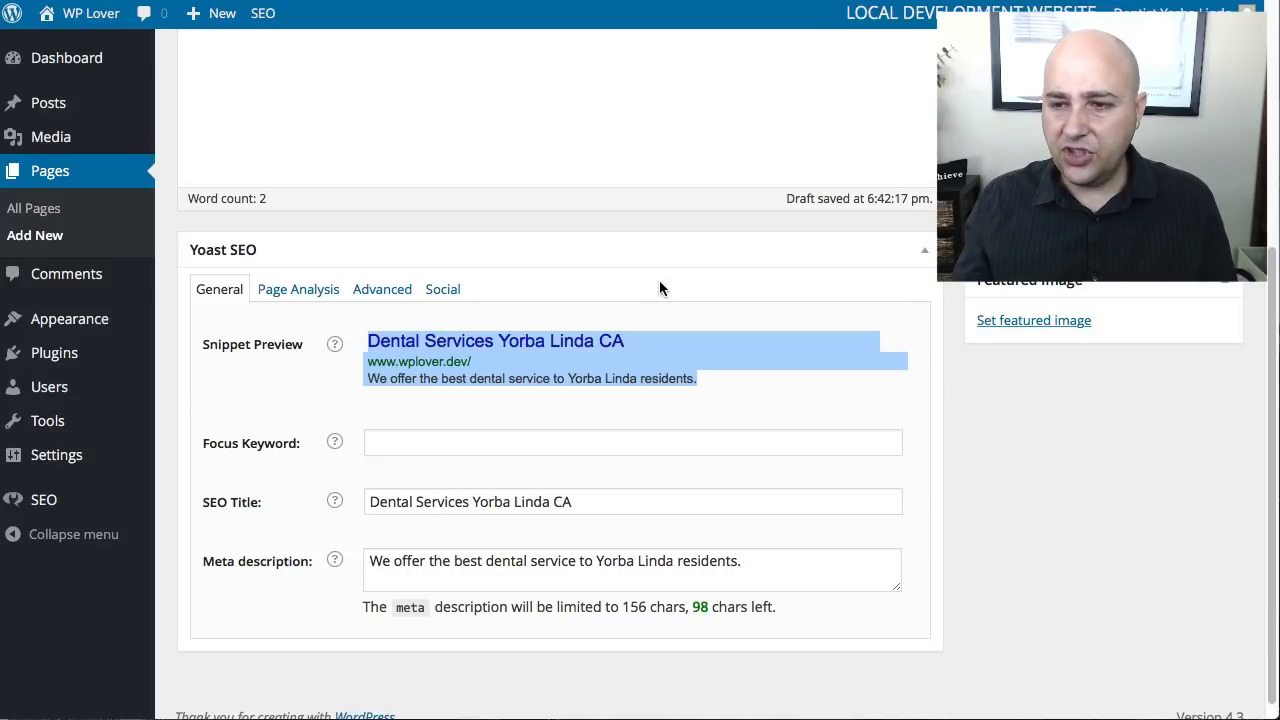
{"action": "left_click", "coordinate": [659, 288]}
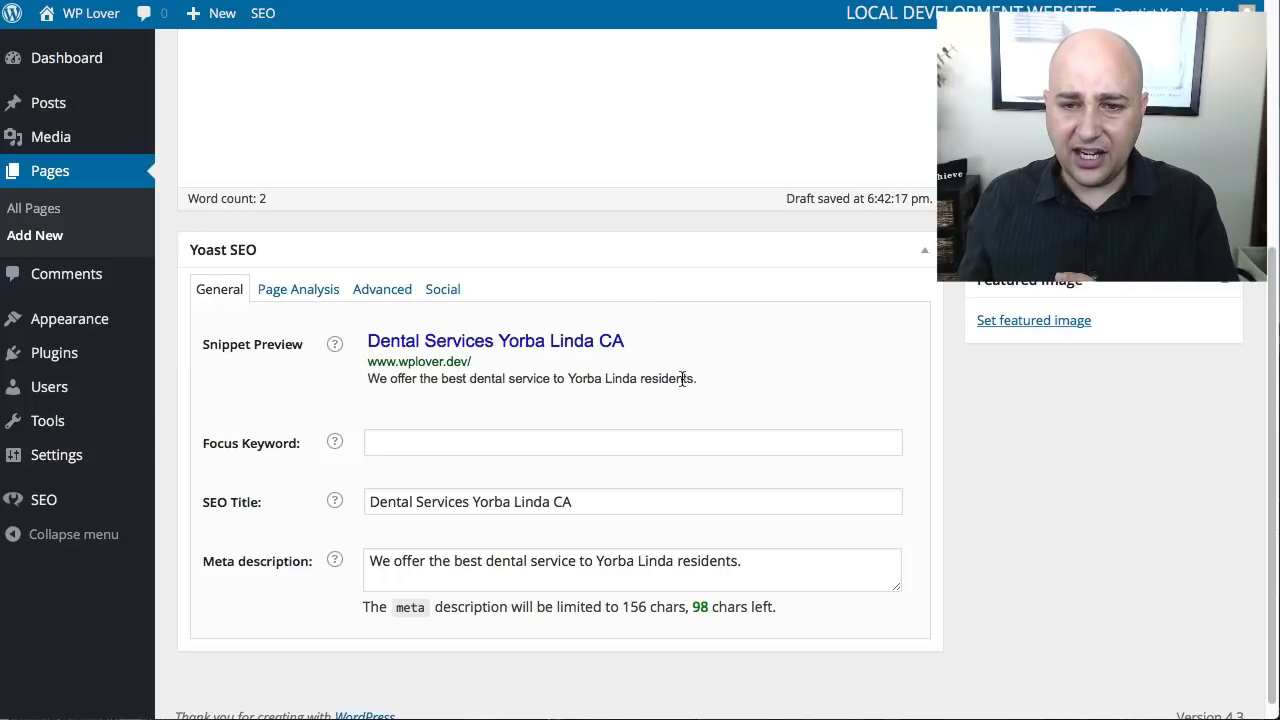
{"action": "mouse_move", "coordinate": [105, 512]}
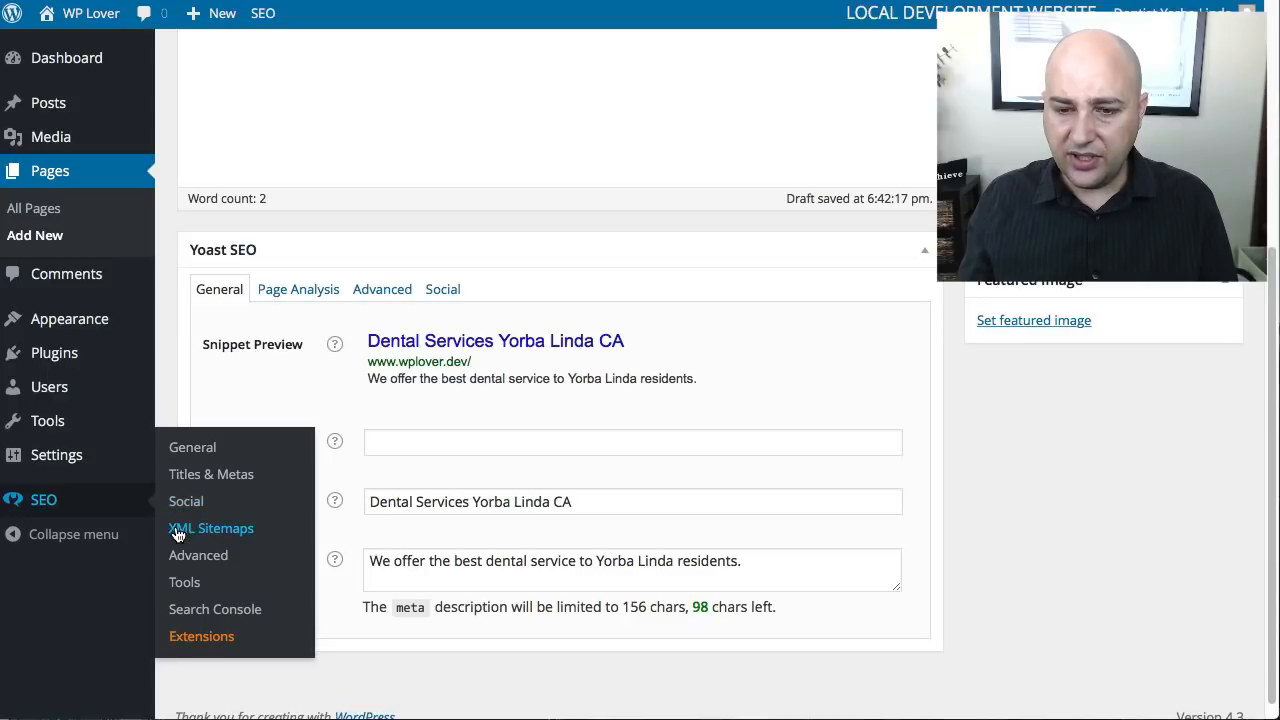
{"action": "left_click", "coordinate": [230, 530]}
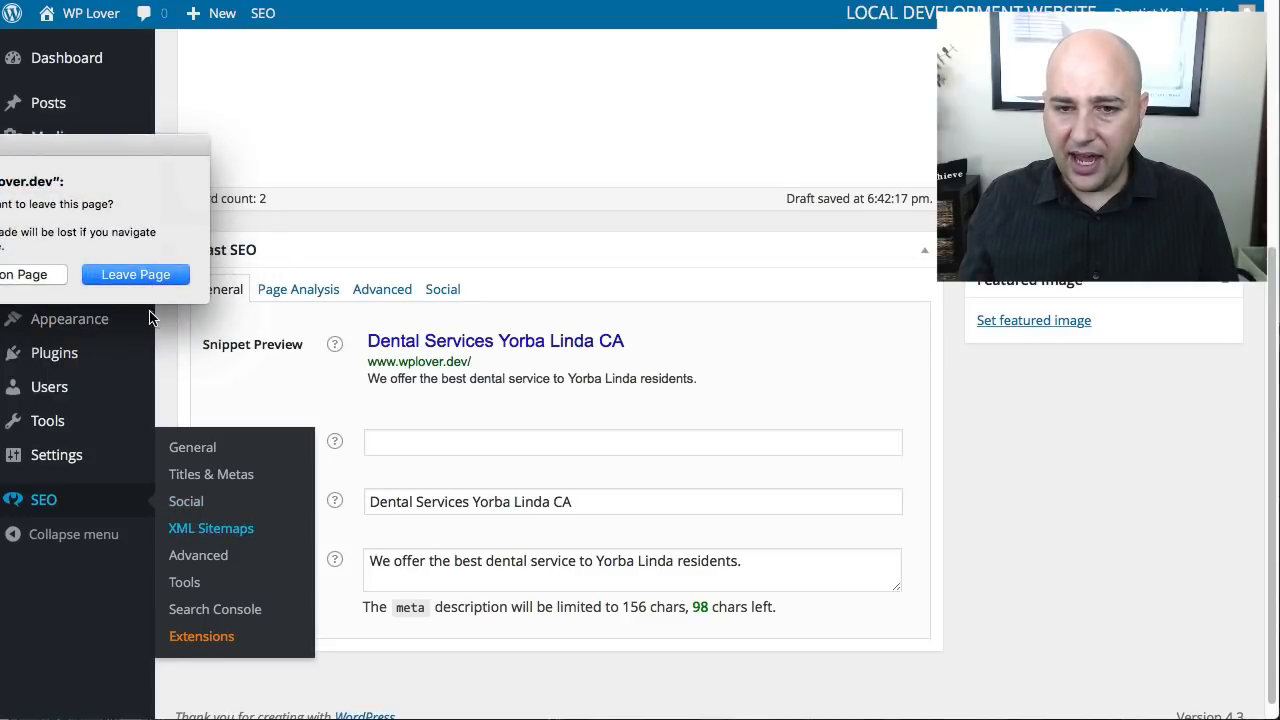
{"action": "left_click", "coordinate": [40, 284]}
- Publish the Services page
{"action": "scroll", "coordinate": [1000, 310], "scroll_direction": "up", "scroll_amount": 5}
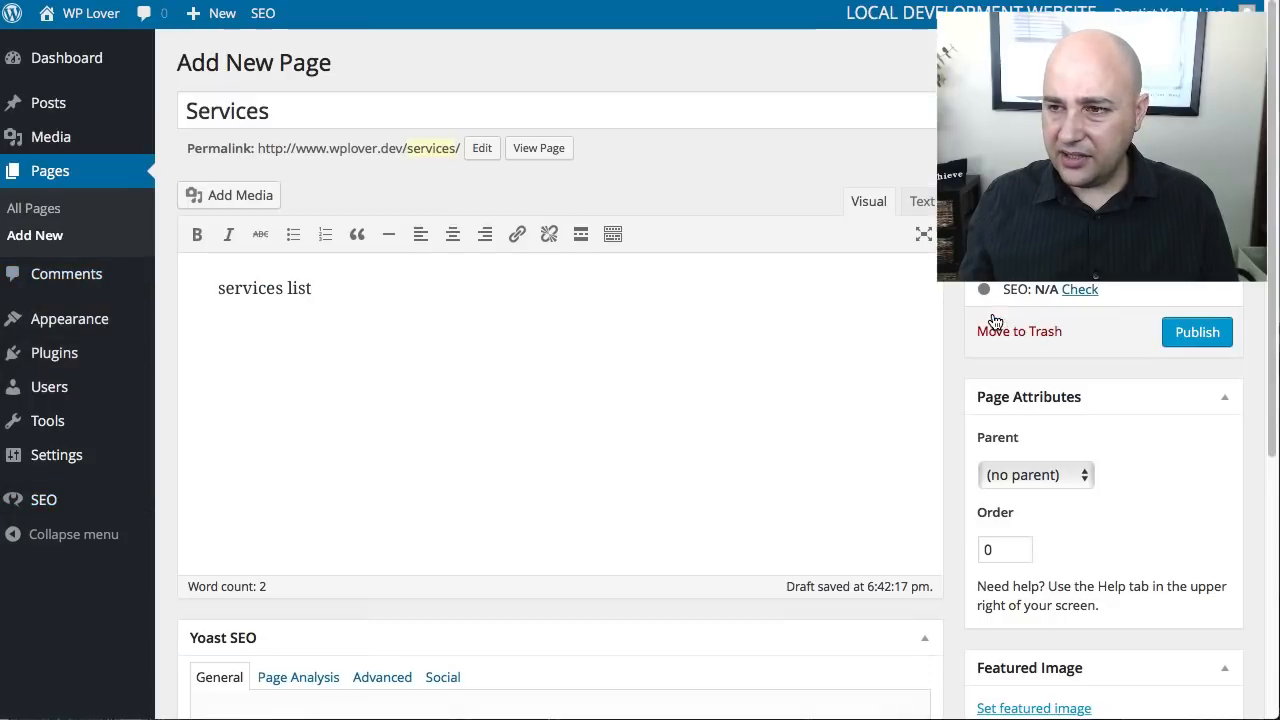
{"action": "left_click", "coordinate": [1166, 330]}
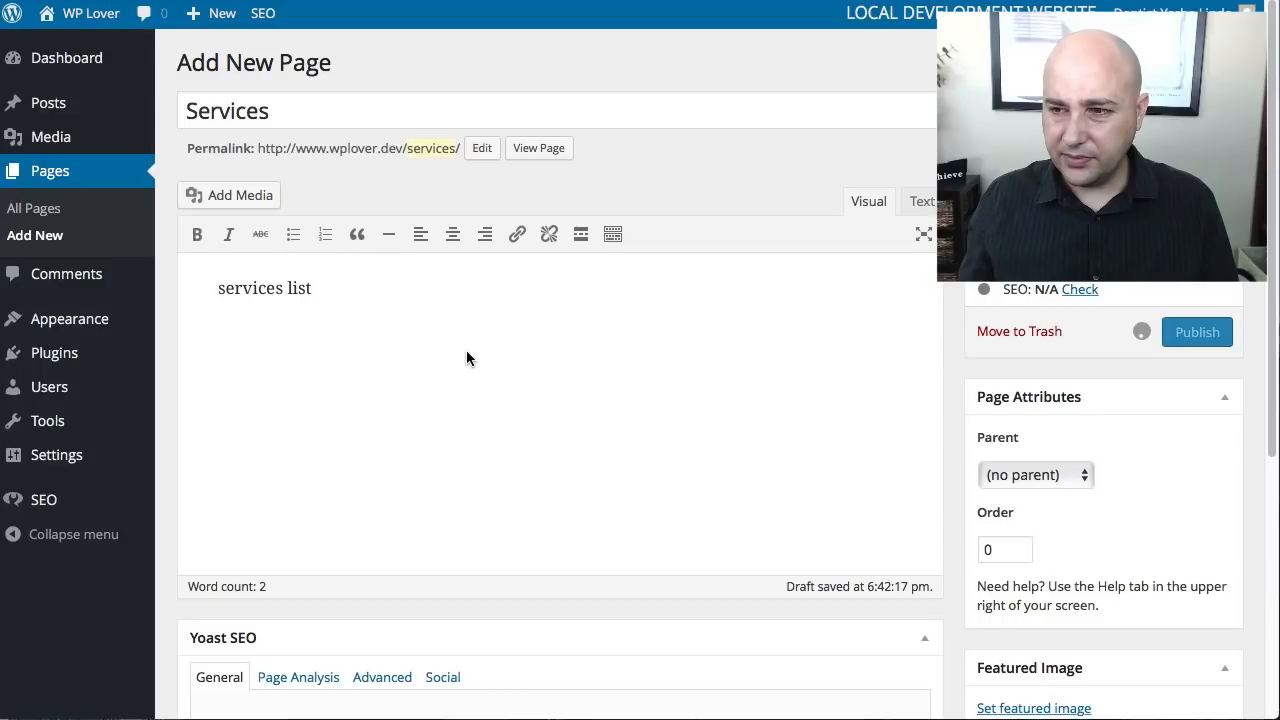
{"action": "scroll", "coordinate": [215, 331], "scroll_direction": "down", "scroll_amount": 3}
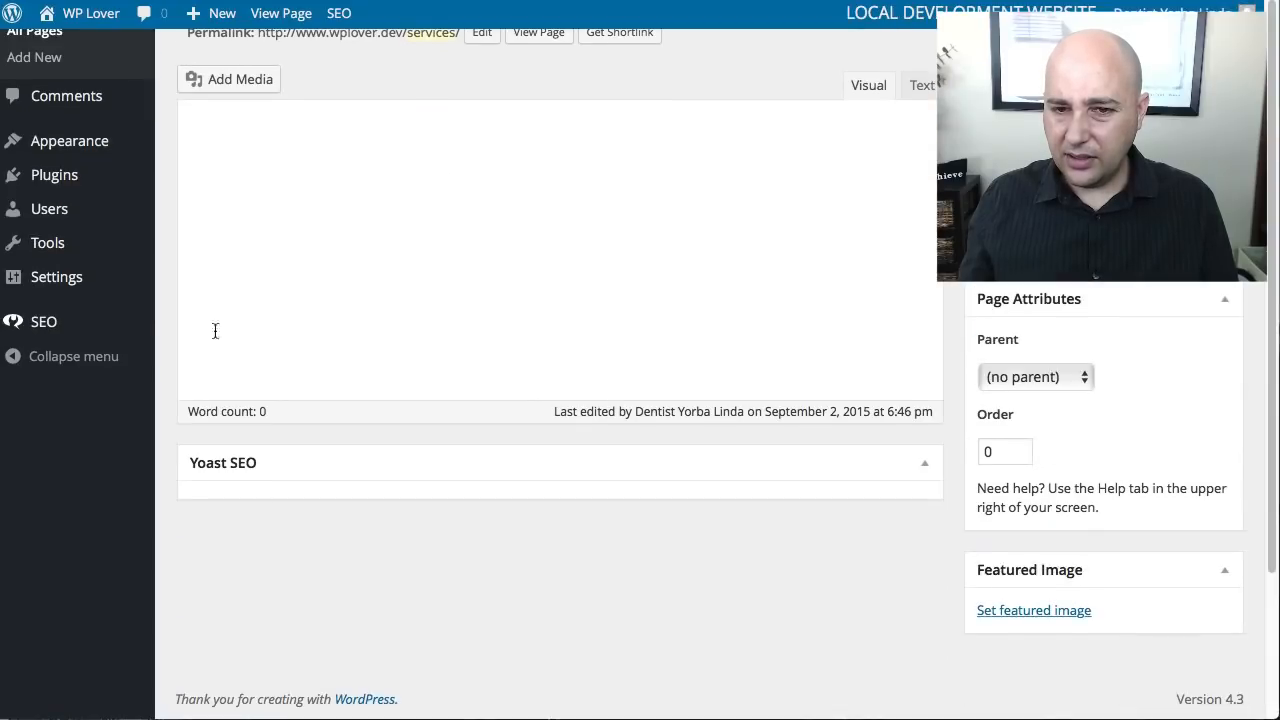
- Go to the Yoast SEO XML Sitemaps settings and try to view the site's XML sitemap
{"action": "mouse_move", "coordinate": [45, 500]}
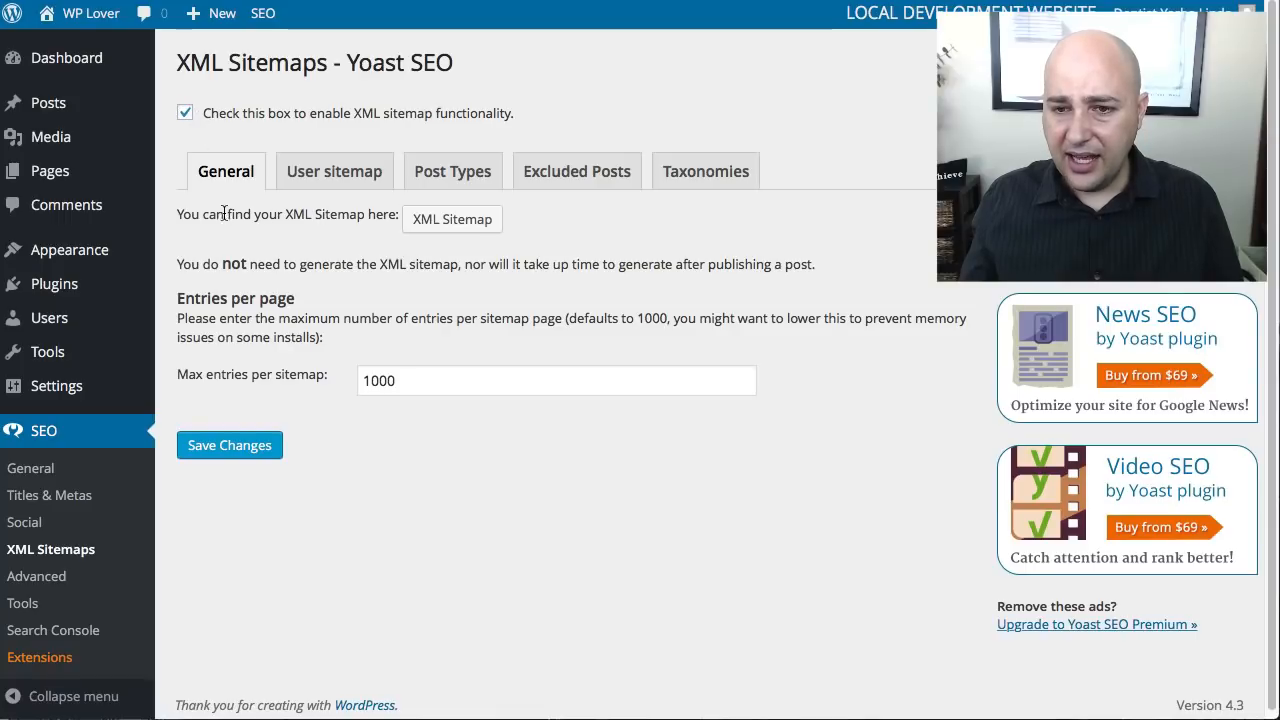
{"action": "left_click_drag", "start_coordinate": [178, 212], "coordinate": [394, 208]}
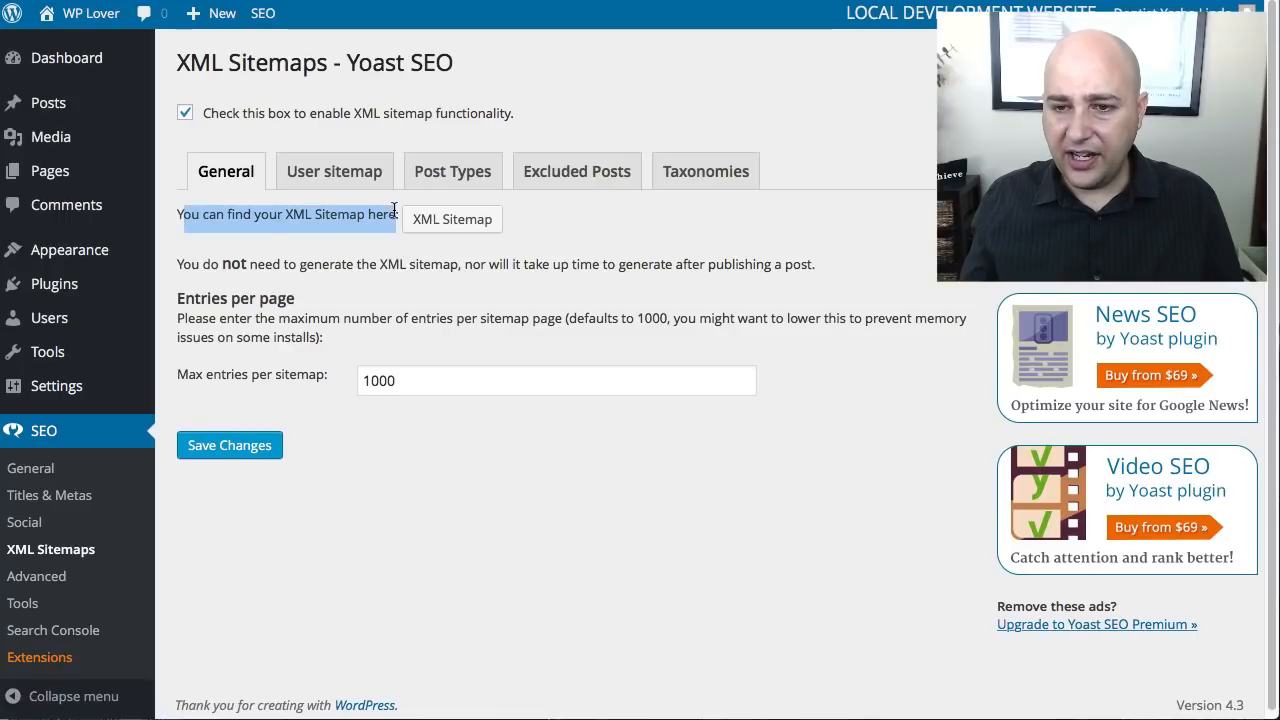
{"action": "left_click", "coordinate": [452, 220]}
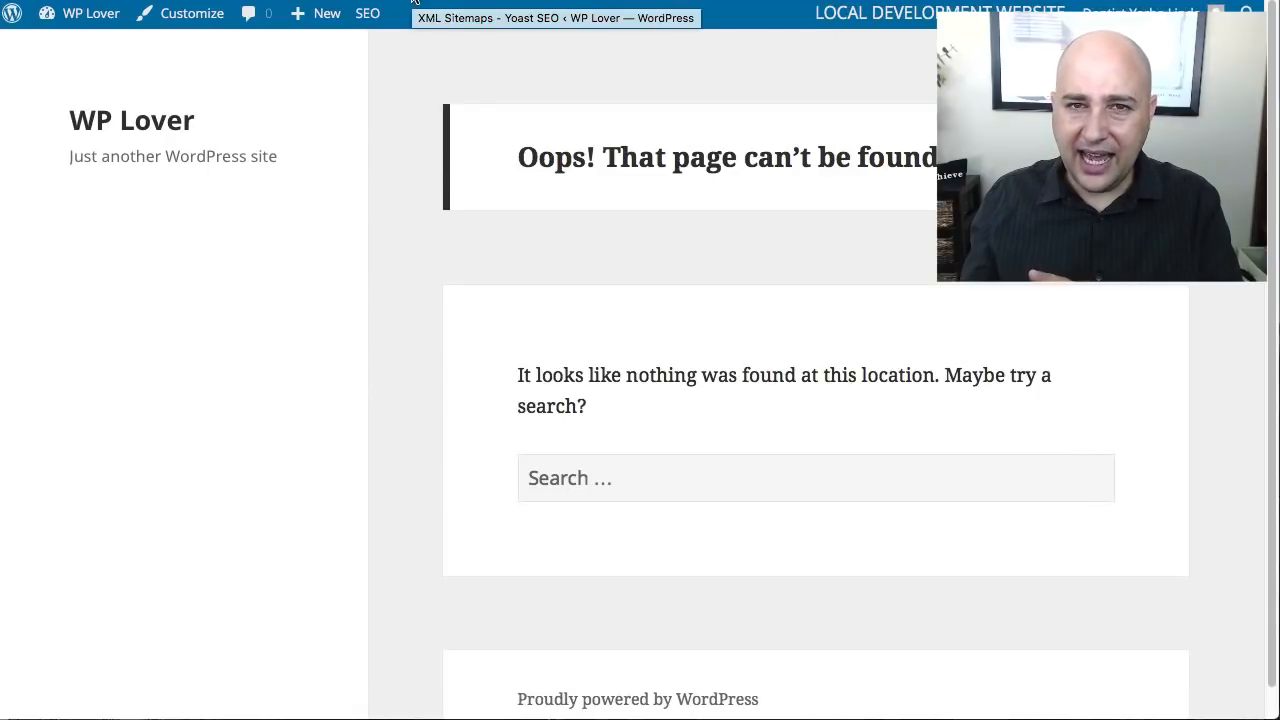
{"action": "left_click", "coordinate": [413, 3]}
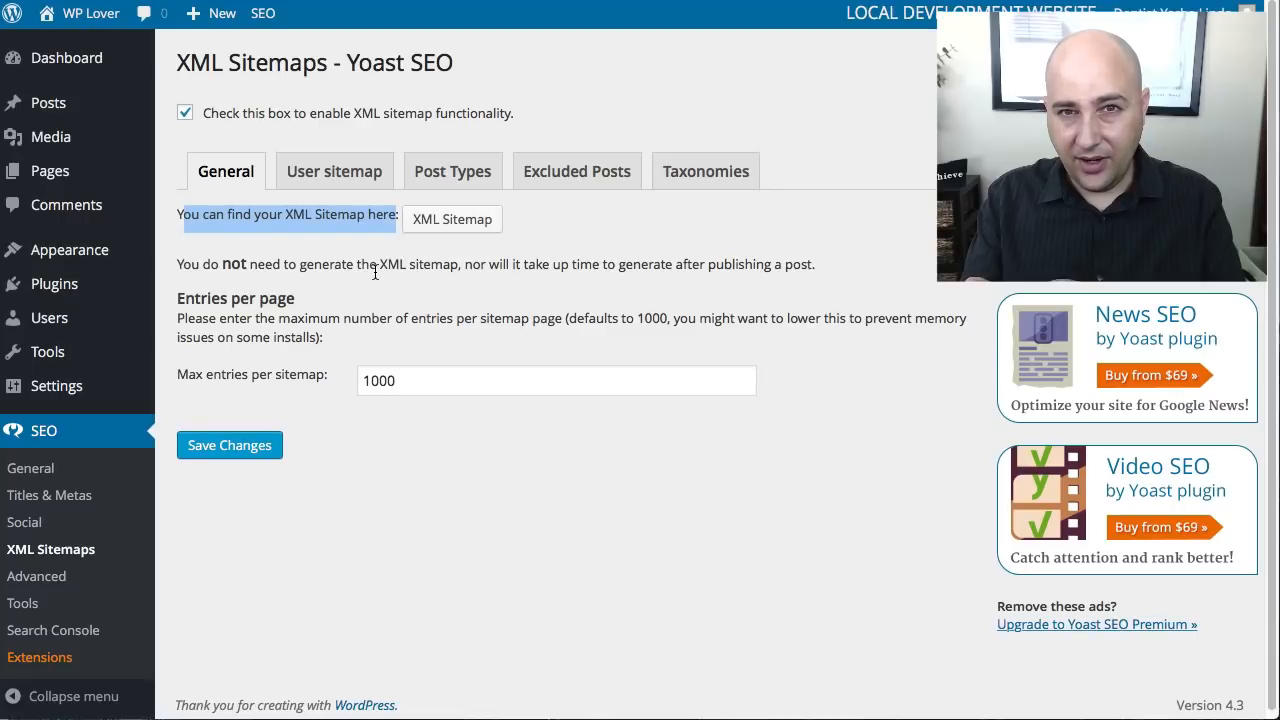
{"action": "left_click", "coordinate": [432, 229]}
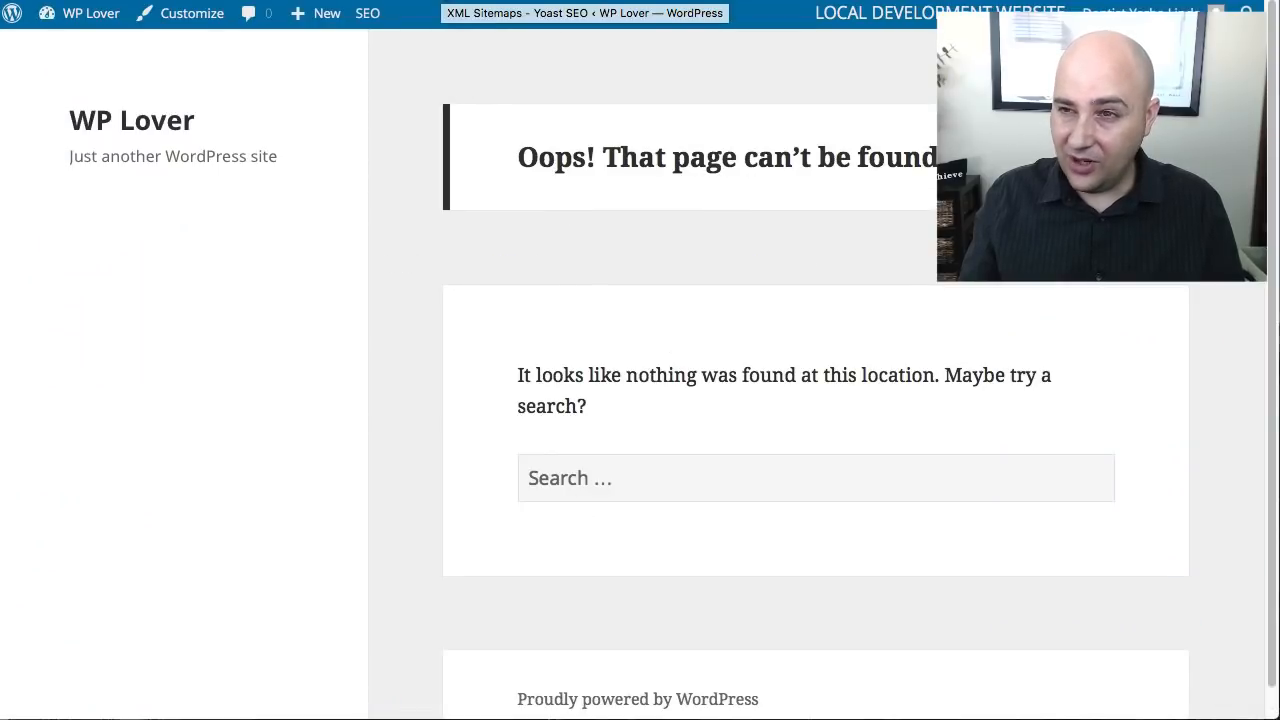
{"action": "left_click", "coordinate": [436, 1]}
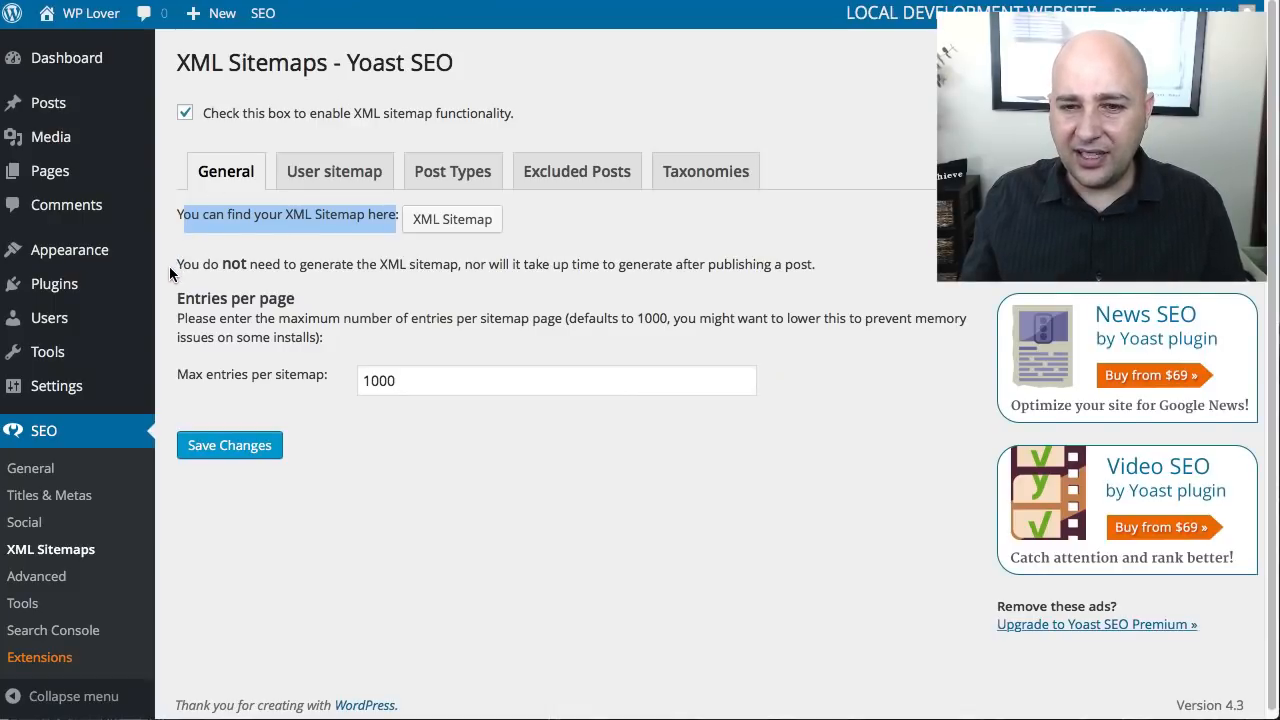
- Set the site's permalink structure to Post name and save the permalink settings
{"action": "scroll", "coordinate": [169, 266], "scroll_direction": "down", "scroll_amount": 1}
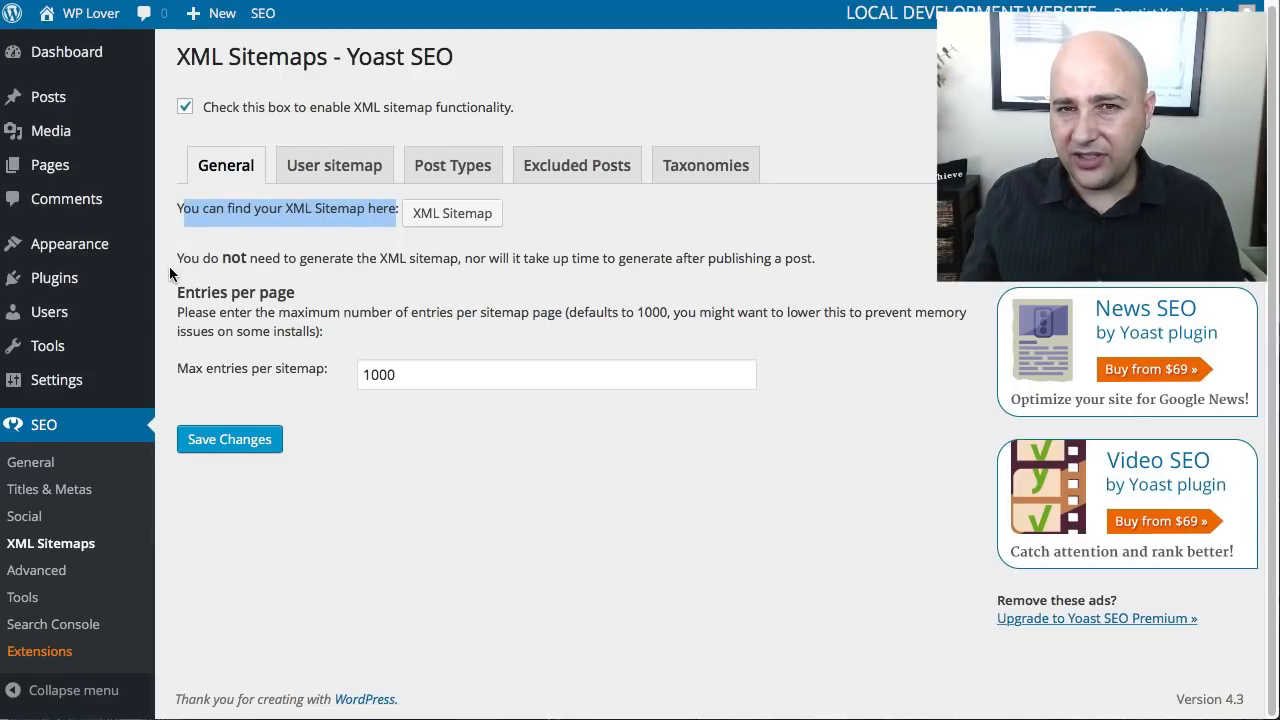
{"action": "mouse_move", "coordinate": [105, 378]}
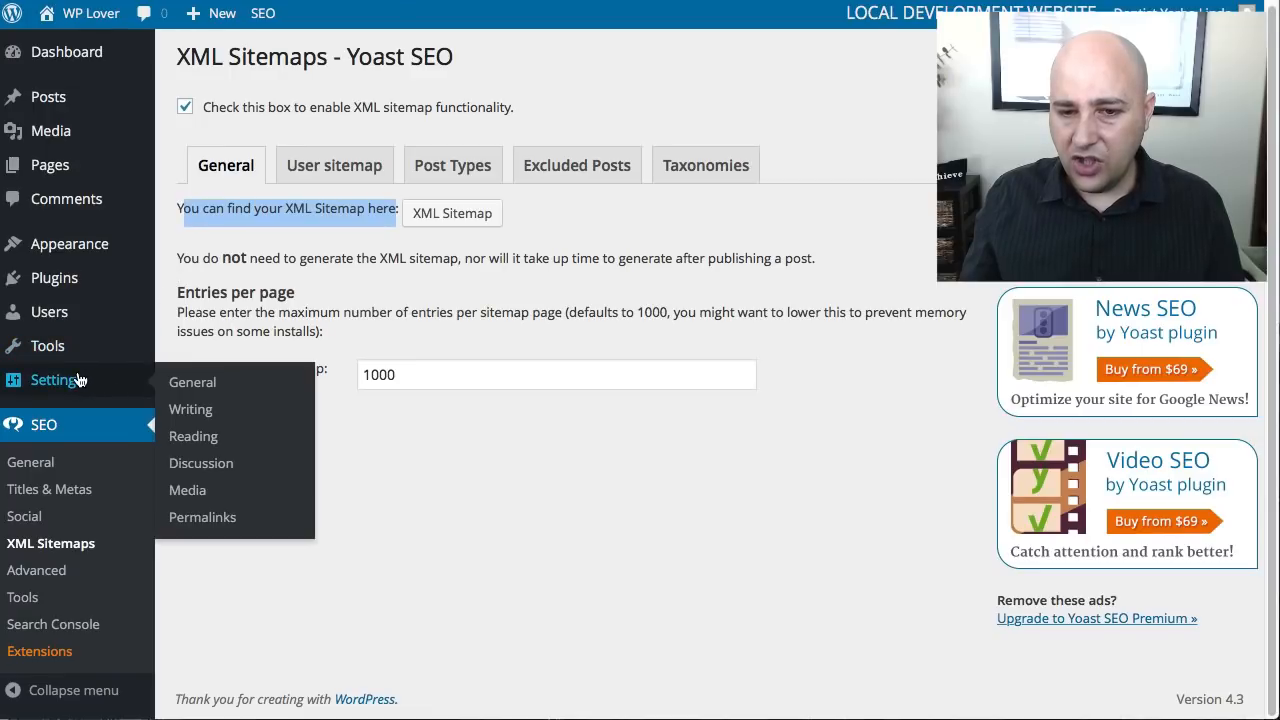
{"action": "left_click", "coordinate": [202, 517]}
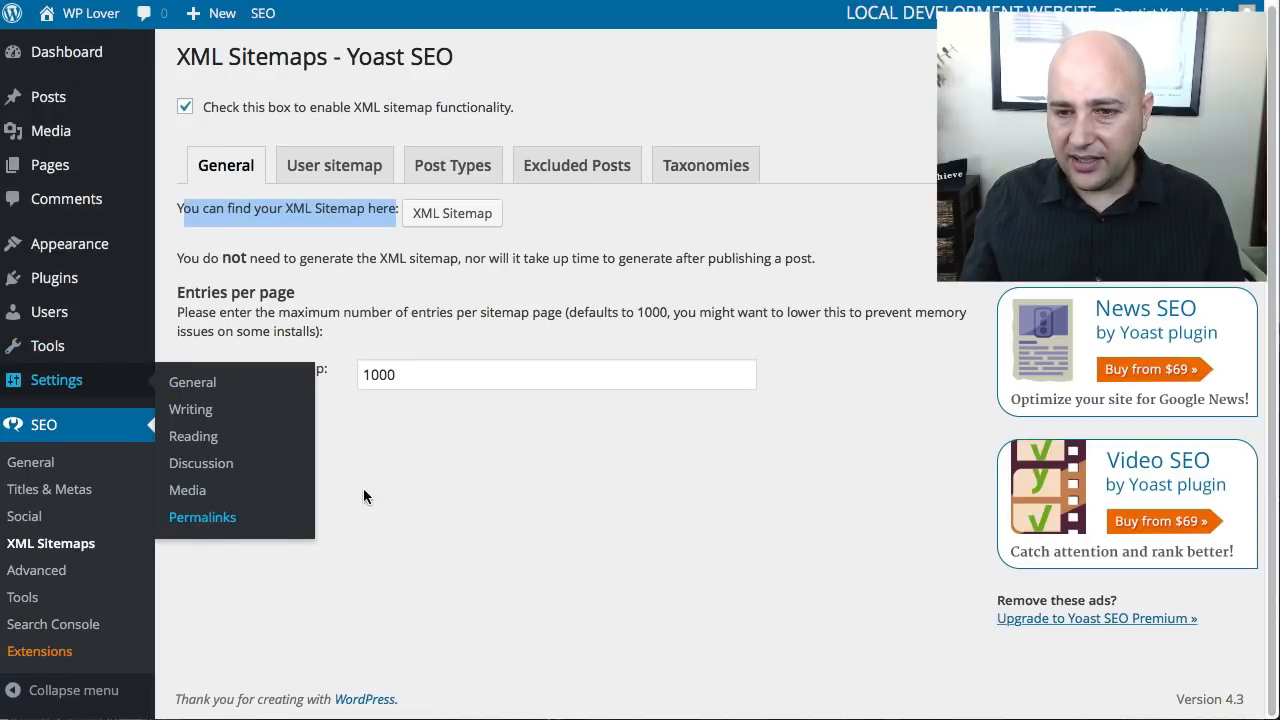
{"action": "left_click", "coordinate": [185, 469]}
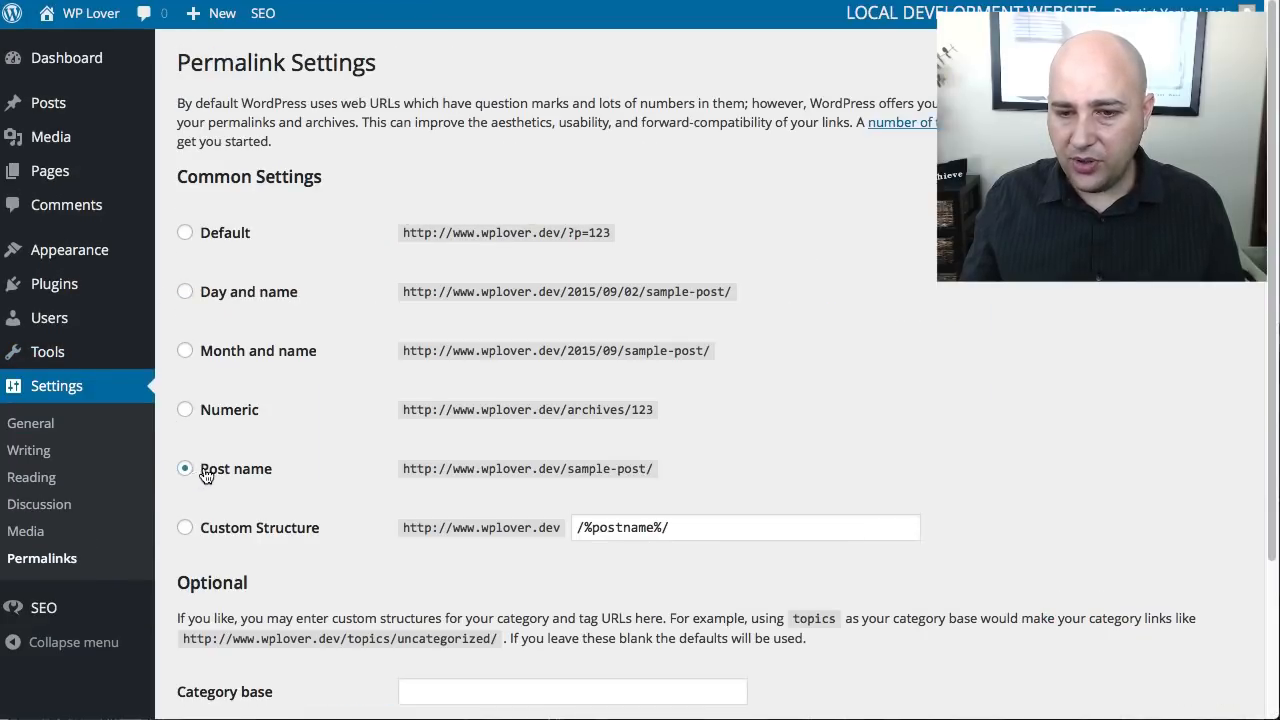
{"action": "scroll", "coordinate": [274, 451], "scroll_direction": "down", "scroll_amount": 3}
{"action": "left_click", "coordinate": [233, 624]}
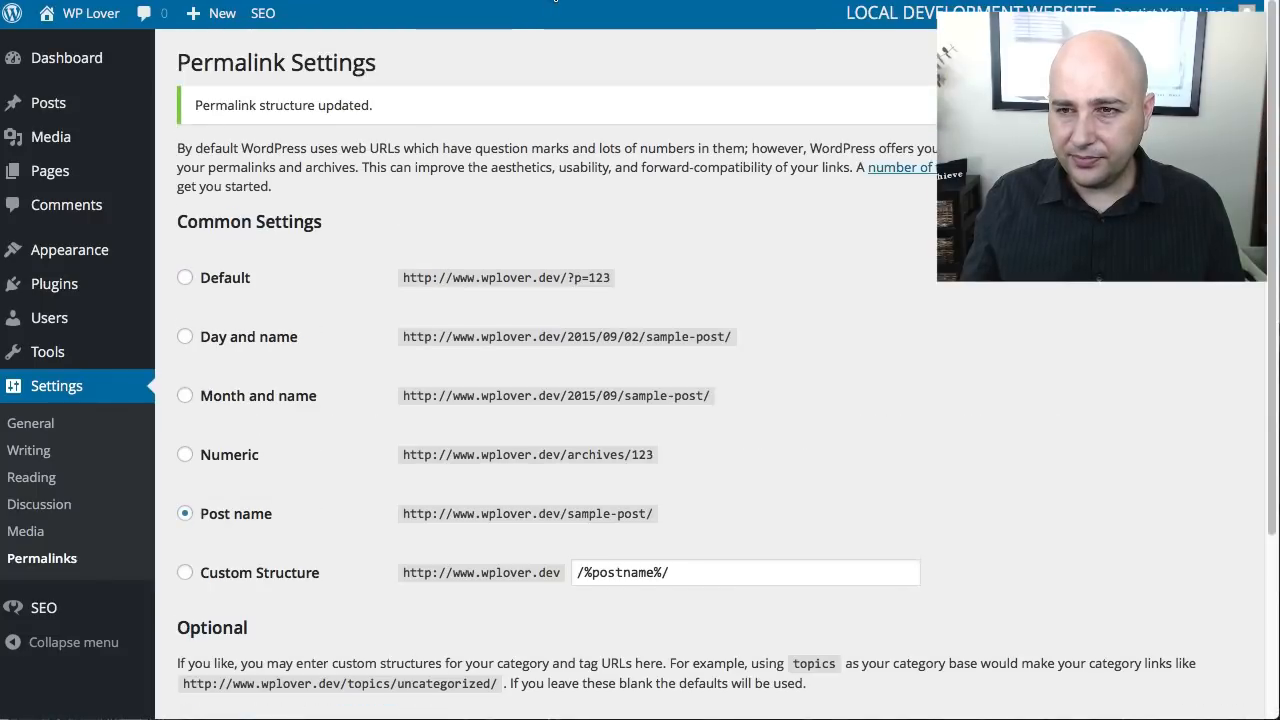
- Go to the Yoast SEO XML Sitemaps settings, open the XML sitemap and copy its link address
{"action": "mouse_move", "coordinate": [72, 606]}
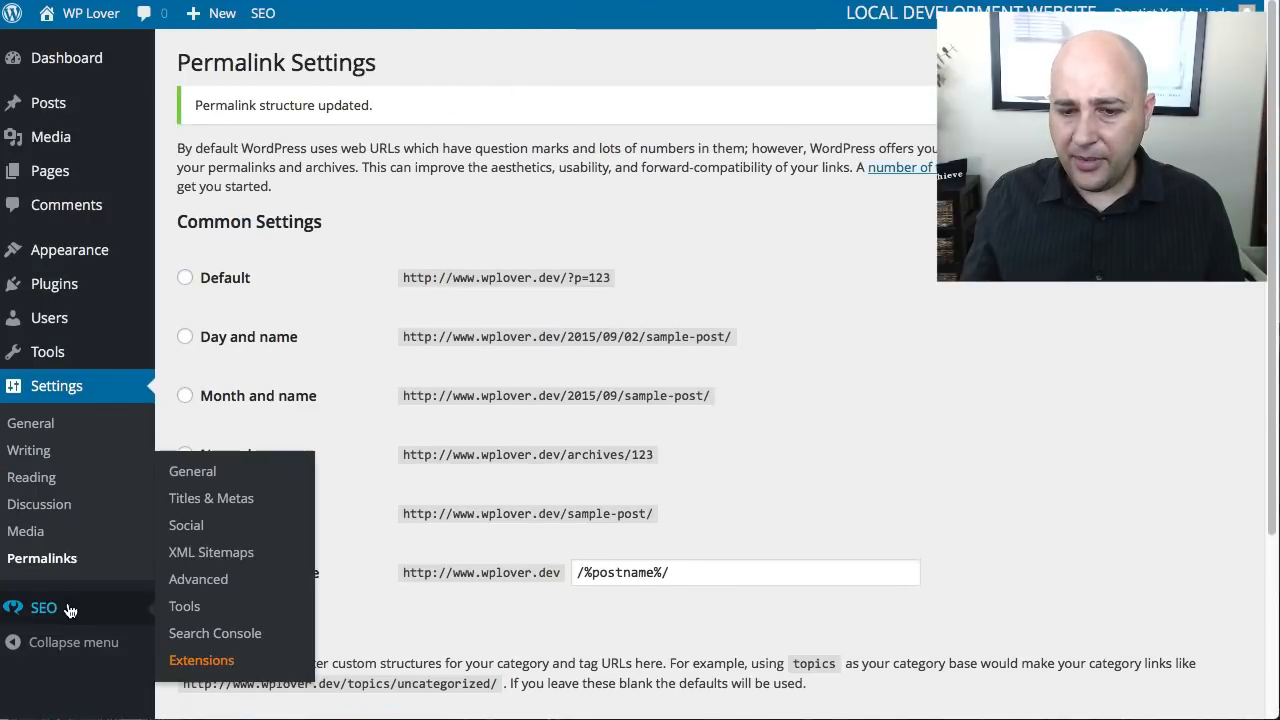
{"action": "left_click", "coordinate": [205, 554]}
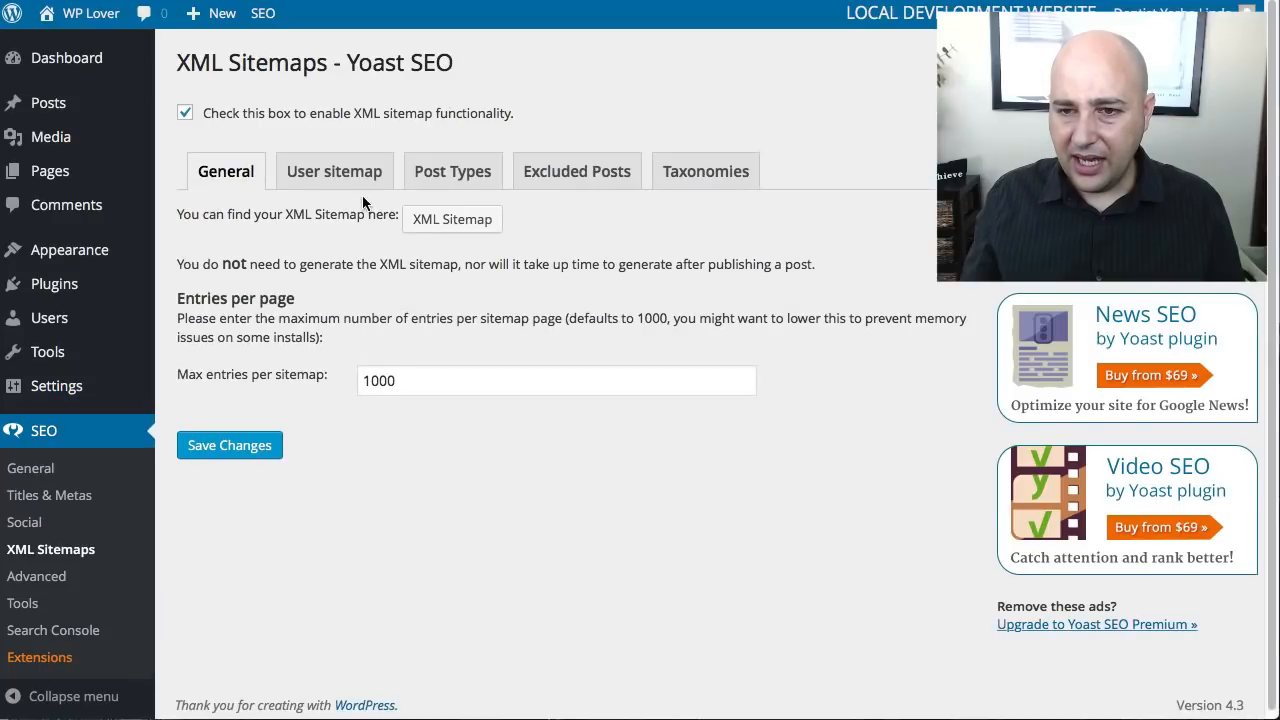
{"action": "left_click", "coordinate": [442, 219]}
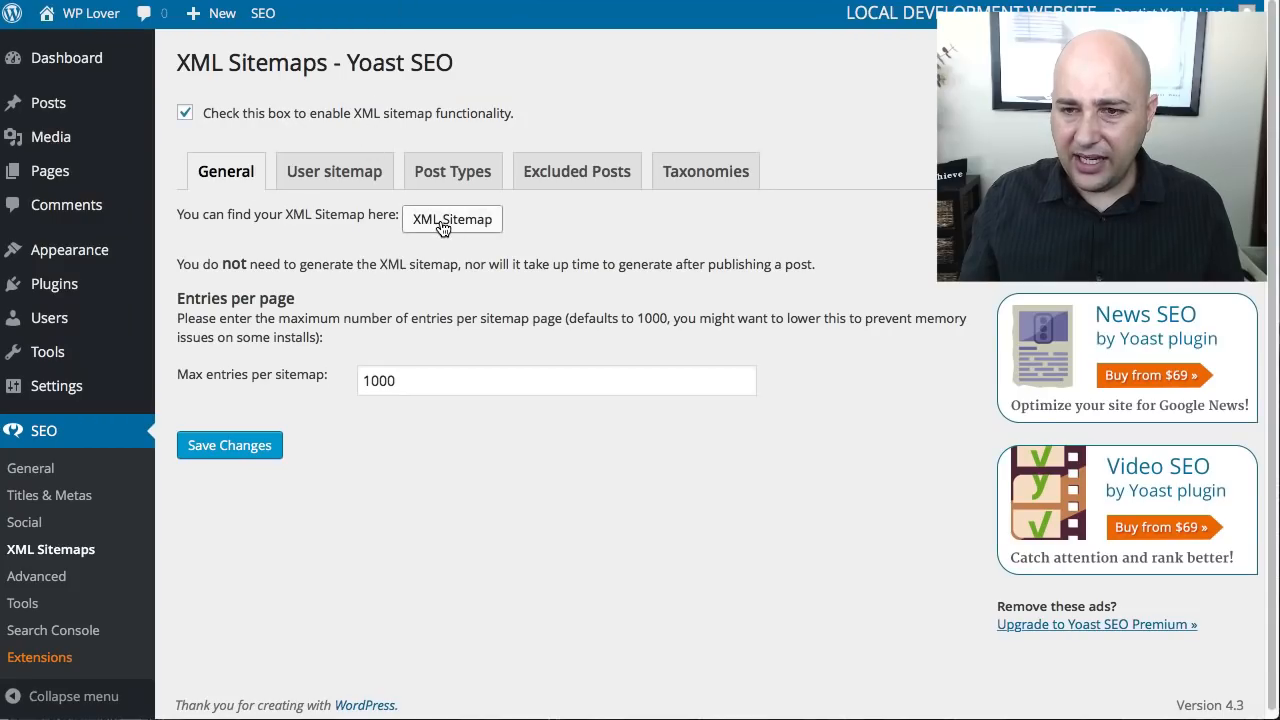
{"action": "right_click", "coordinate": [441, 224]}
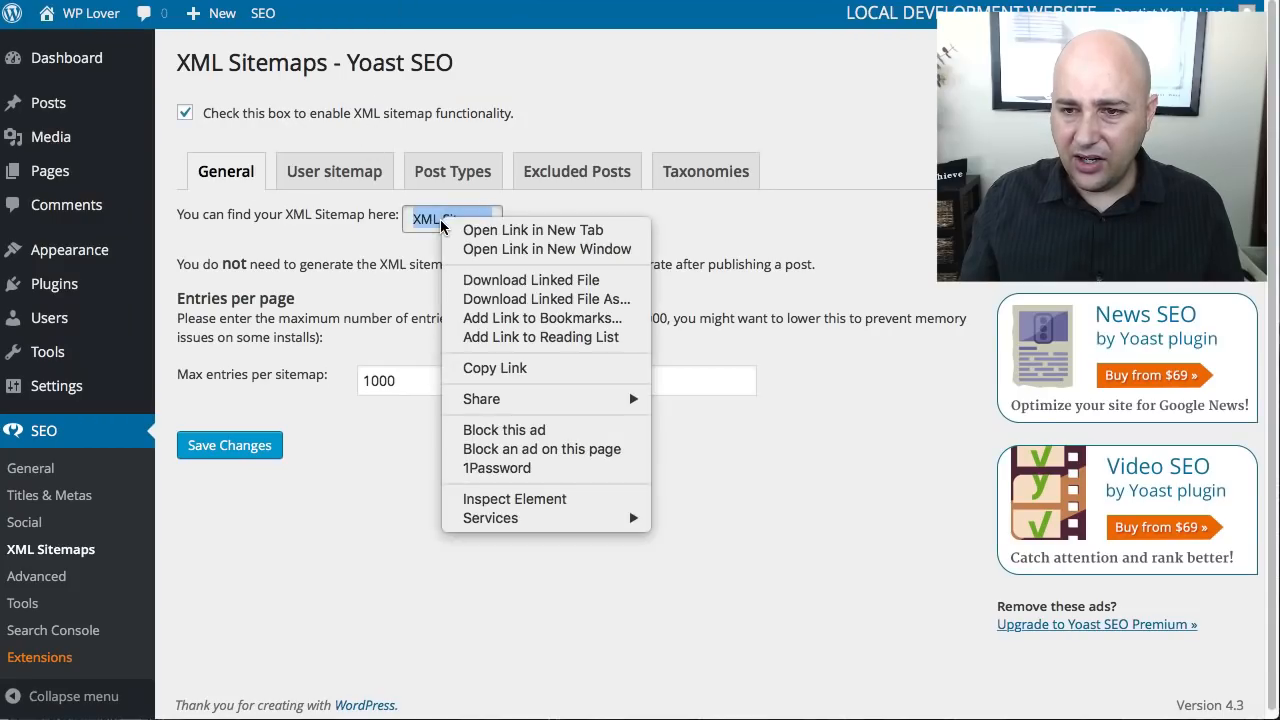
{"action": "left_click", "coordinate": [473, 370]}
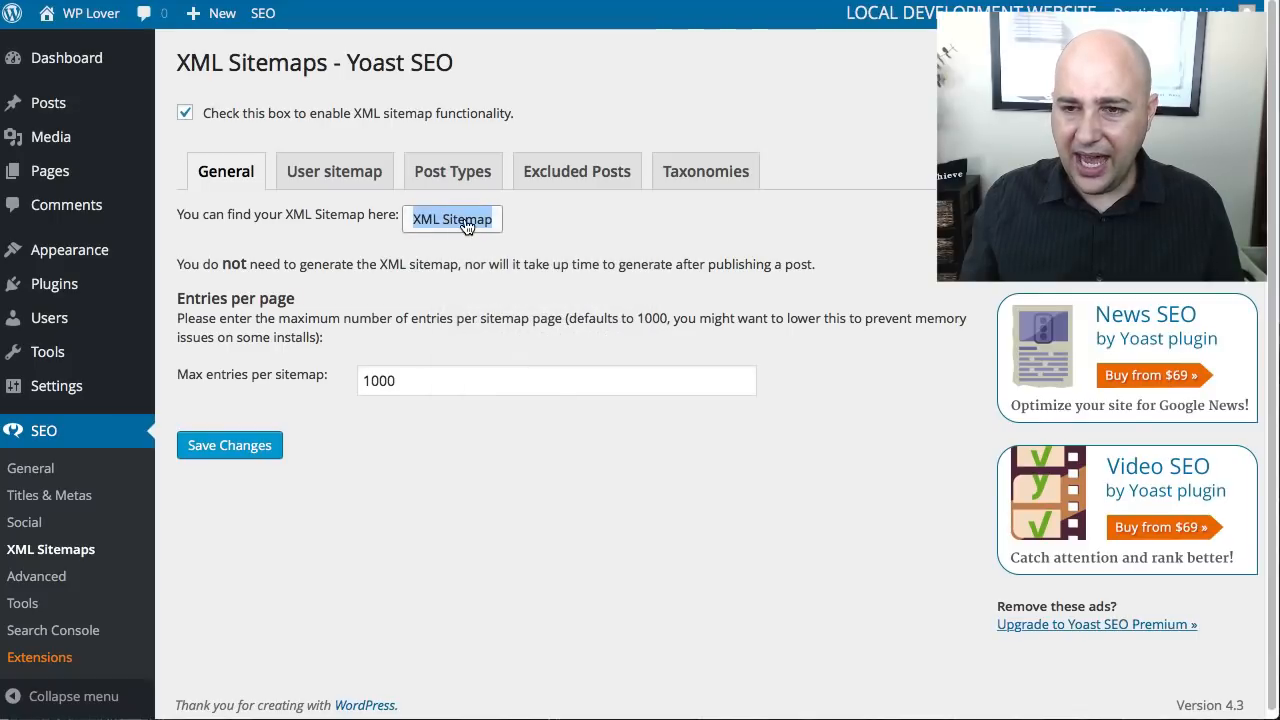
{"action": "left_click", "coordinate": [347, 243]}
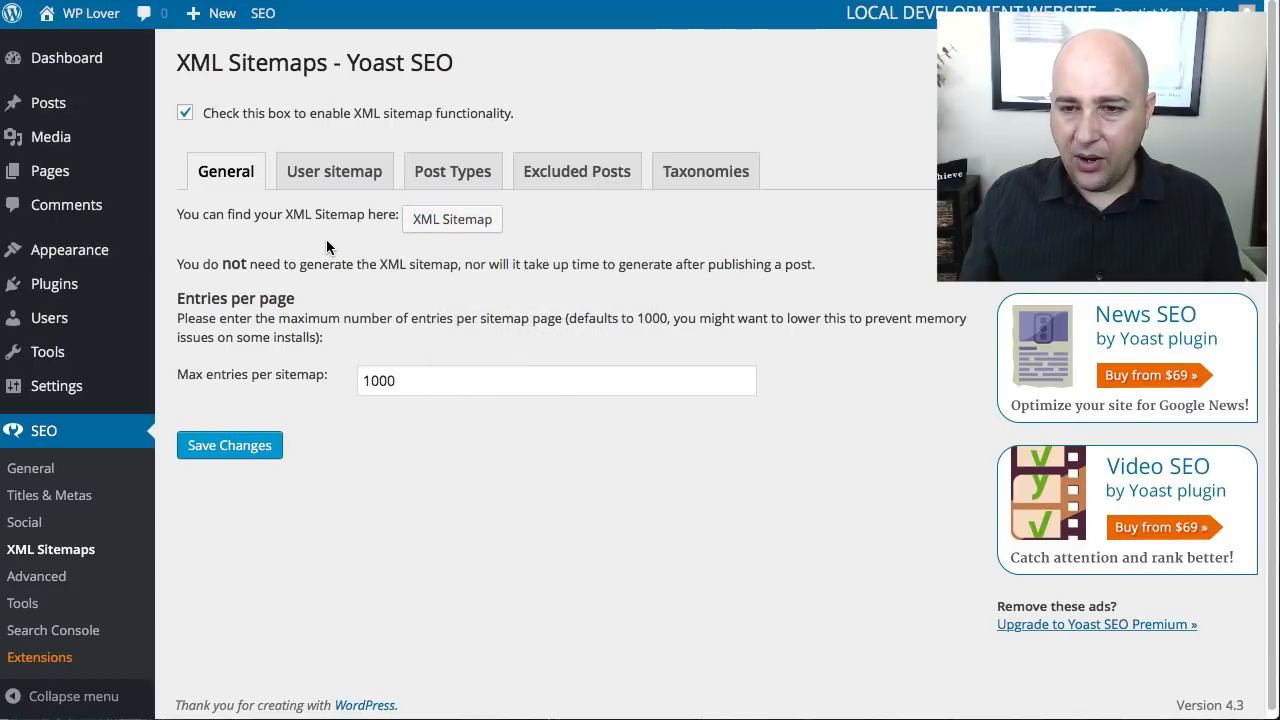
- Create a new WordPress navigation menu named Footer
{"action": "mouse_move", "coordinate": [110, 260]}
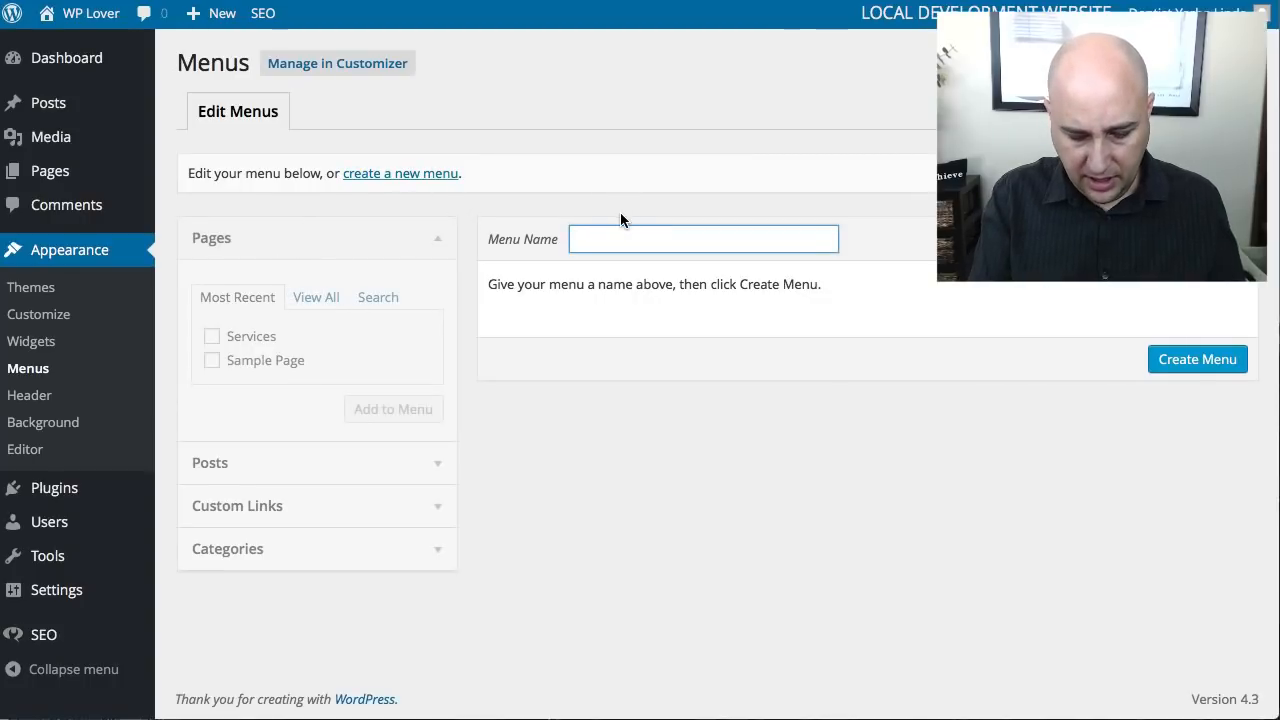
{"action": "type", "text": "Footer"}
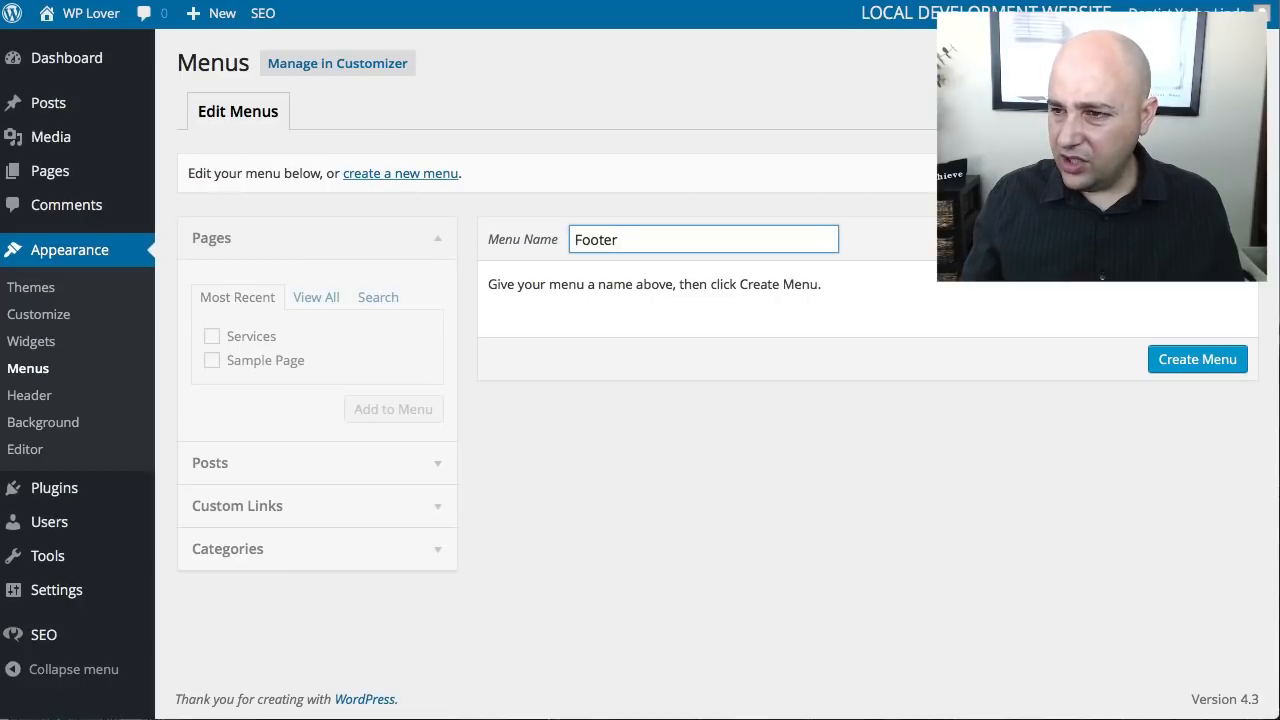
{"action": "left_click", "coordinate": [829, 293]}
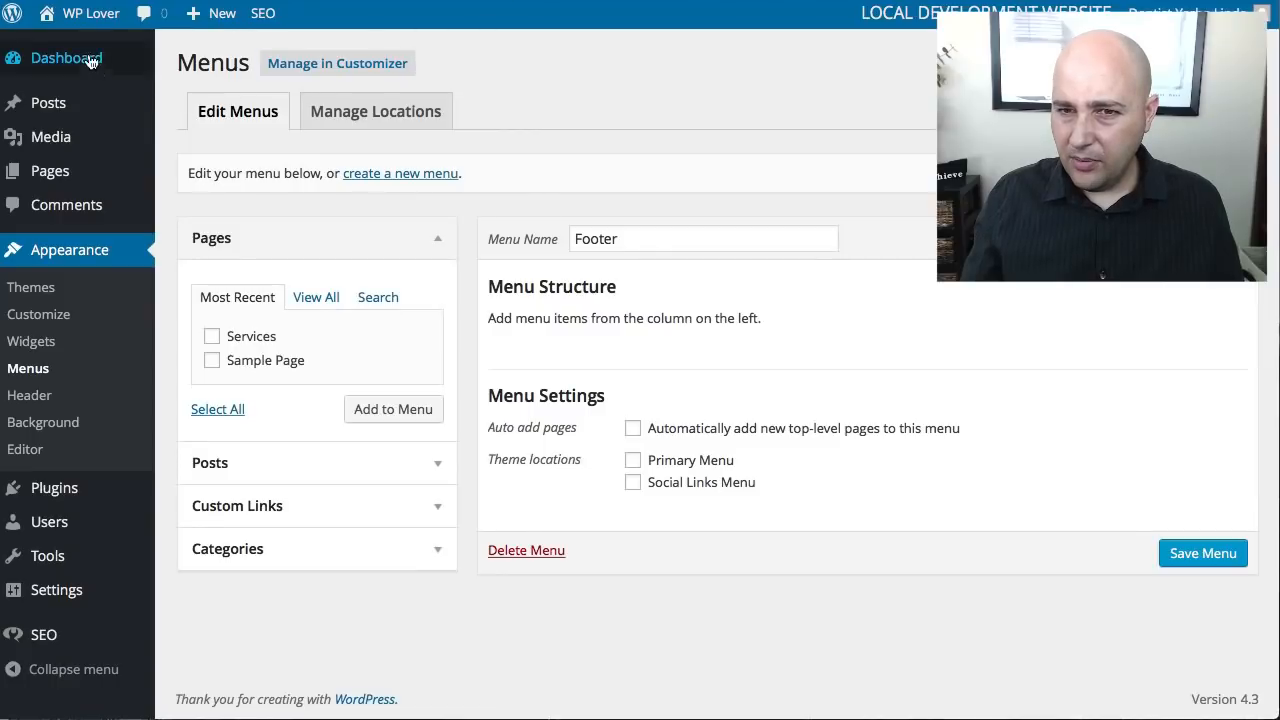
- Open the live site in a separate browser tab and examine its footer area
{"action": "mouse_move", "coordinate": [85, 20]}
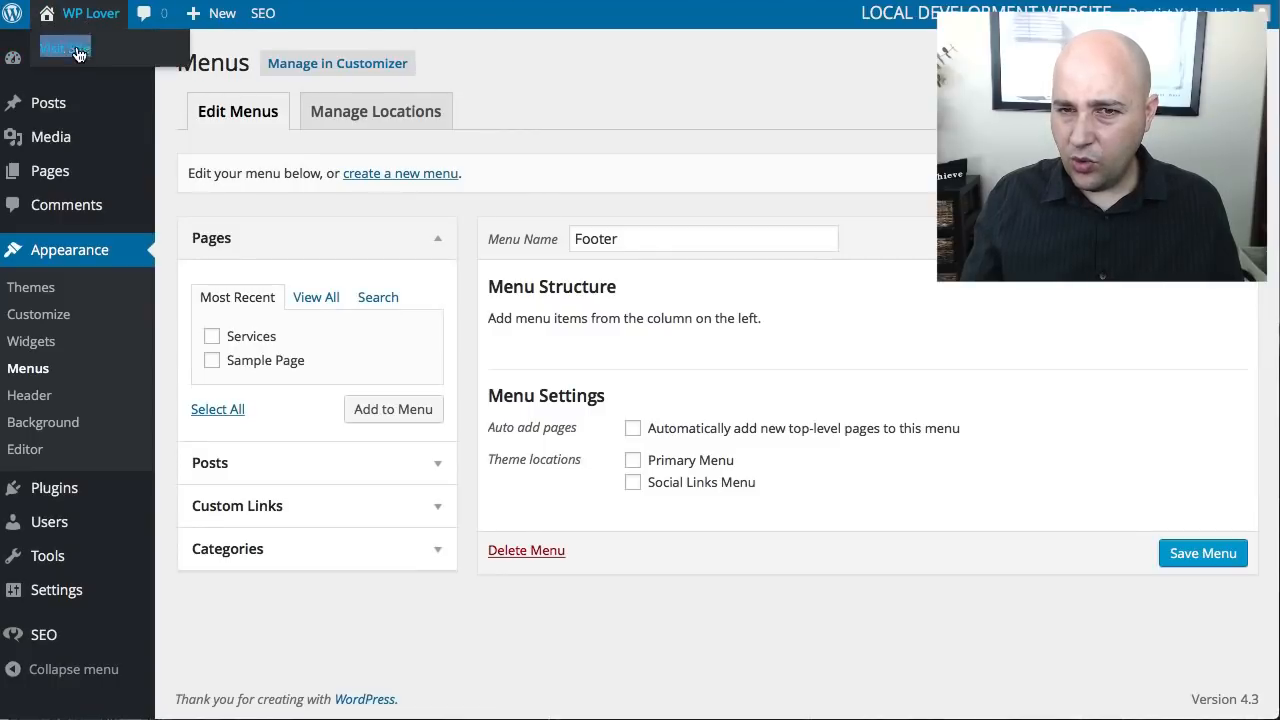
{"action": "right_click", "coordinate": [78, 53]}
{"action": "left_click", "coordinate": [110, 55]}
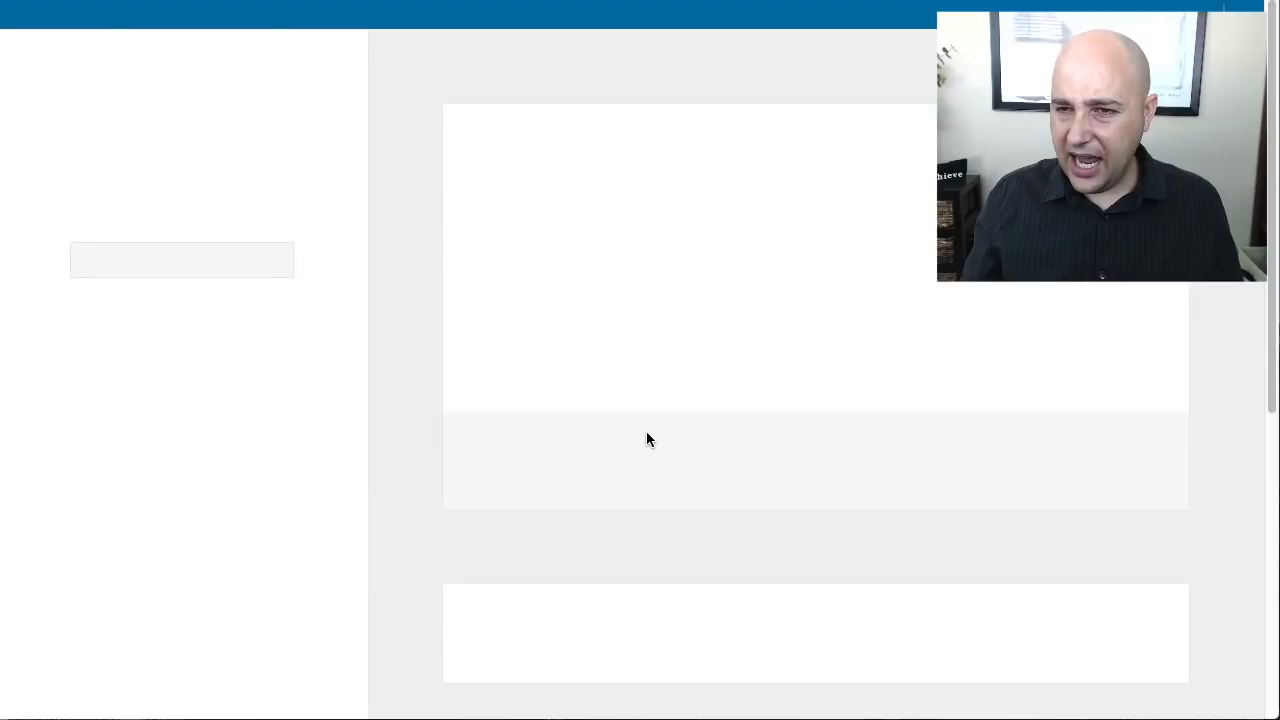
{"action": "scroll", "coordinate": [646, 438], "scroll_direction": "down", "scroll_amount": 5}
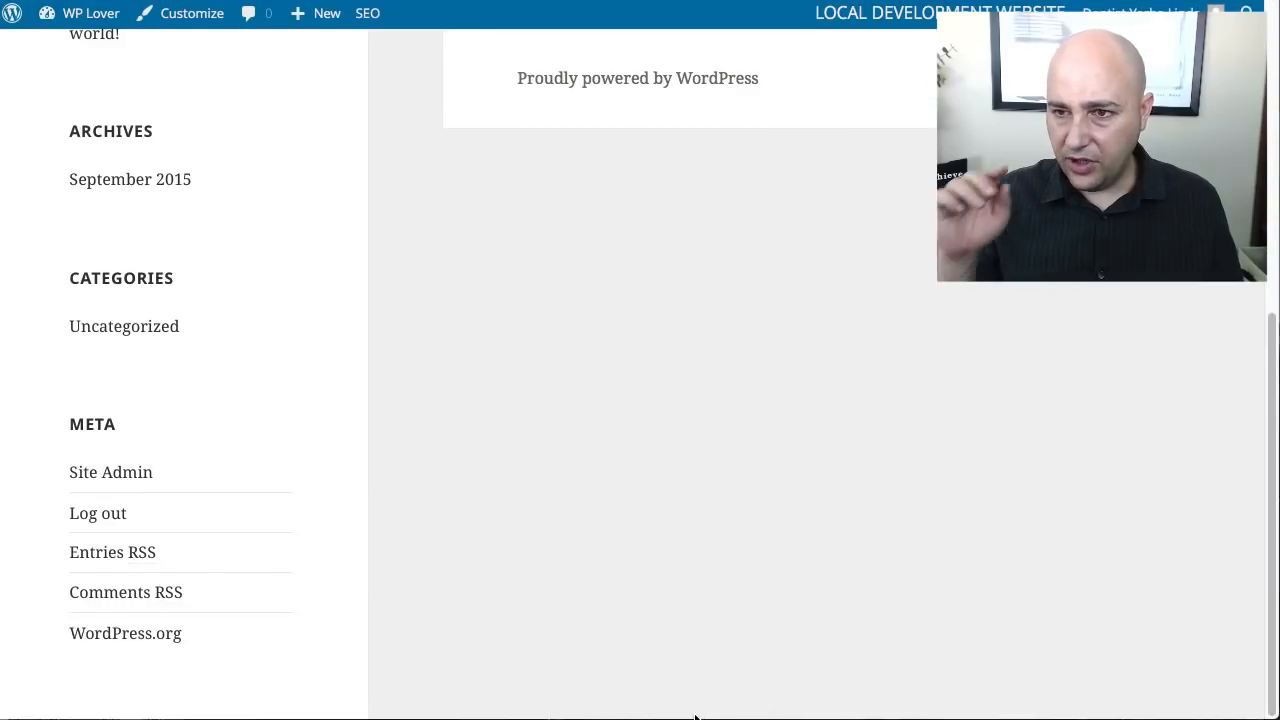
{"action": "scroll", "coordinate": [695, 716], "scroll_direction": "up", "scroll_amount": 4}
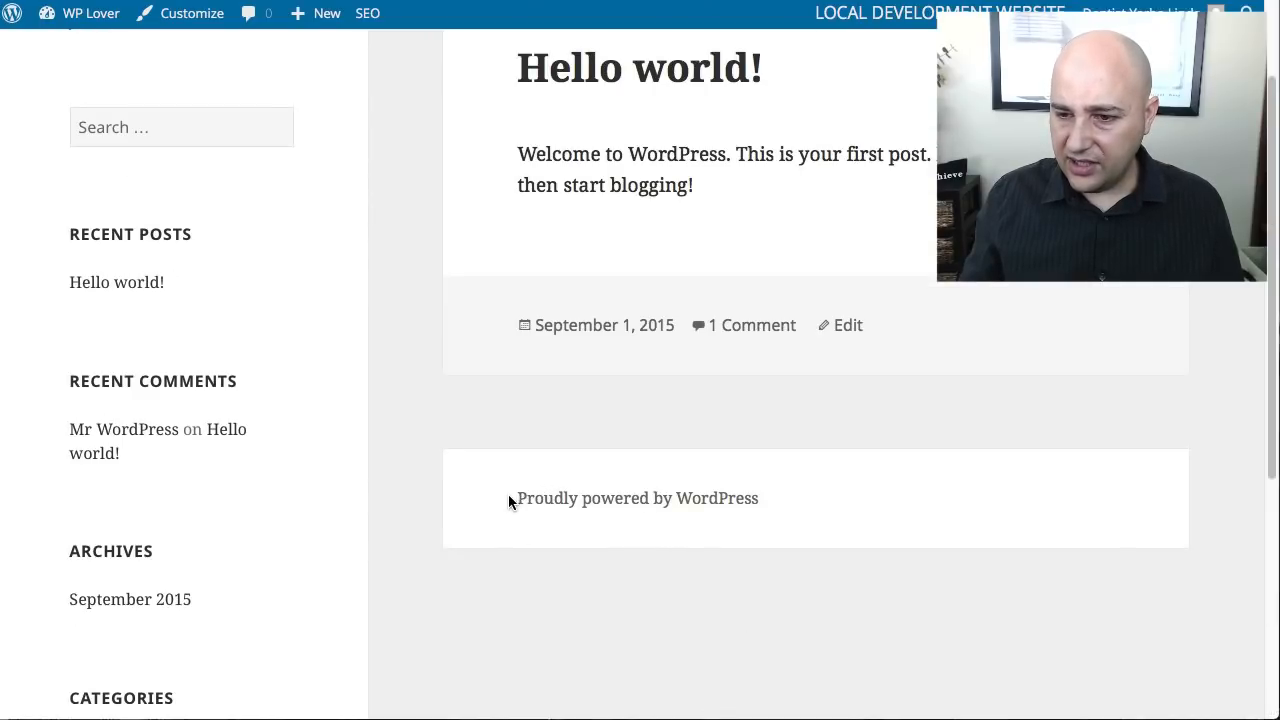
{"action": "left_click_drag", "start_coordinate": [508, 497], "coordinate": [781, 496]}
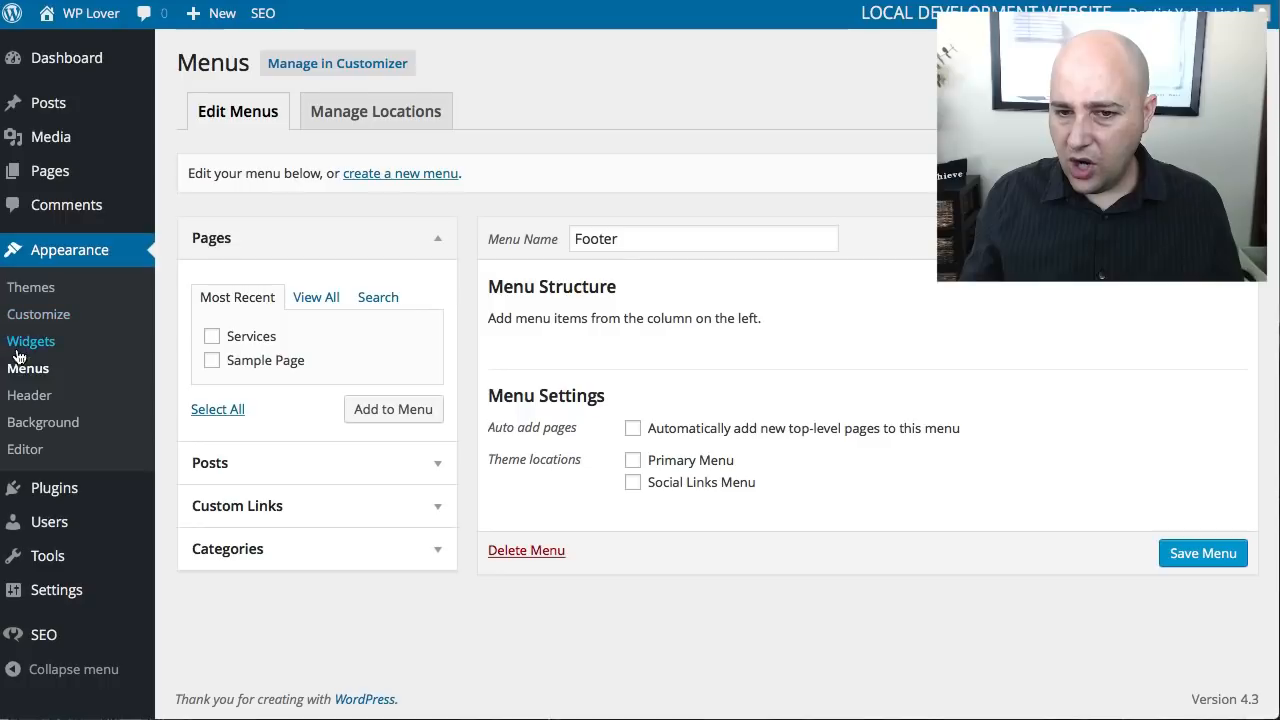
{"action": "left_click", "coordinate": [260, 506]}
{"action": "left_click", "coordinate": [309, 391]}
{"action": "triple_click", "coordinate": [311, 390]}
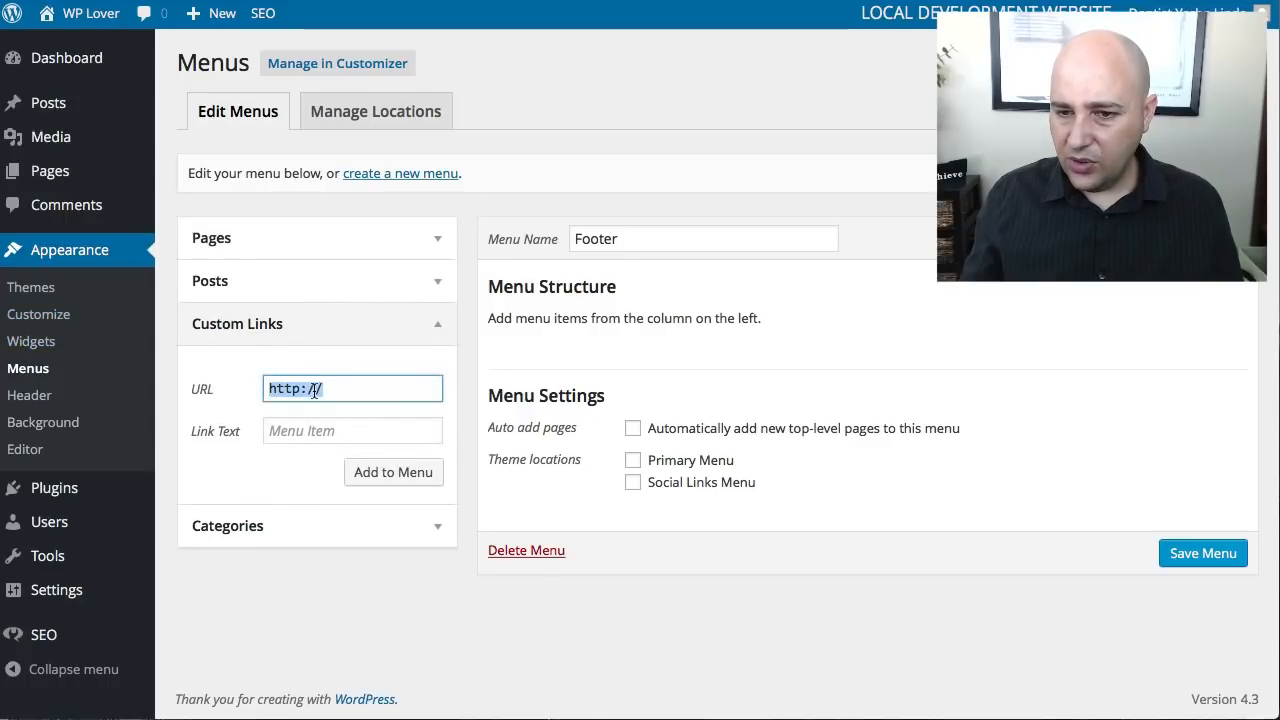
{"action": "right_click", "coordinate": [314, 389]}
{"action": "left_click", "coordinate": [355, 488]}
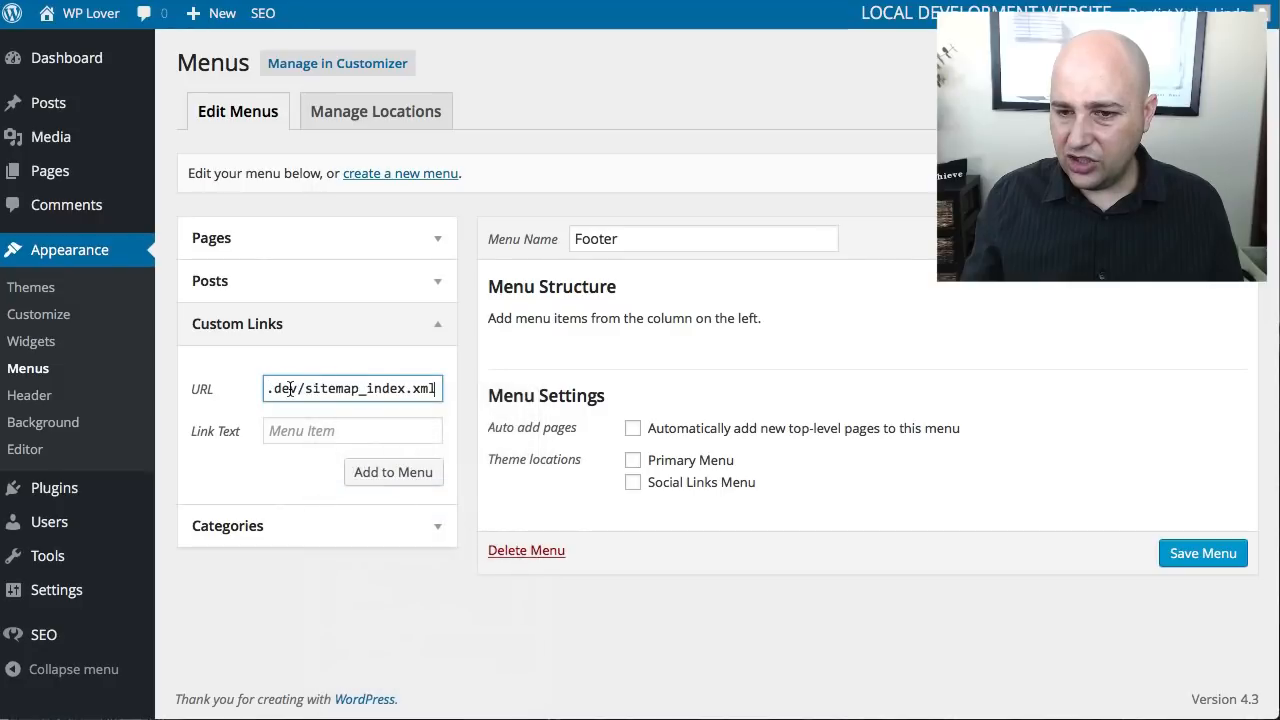
{"action": "left_click_drag", "start_coordinate": [331, 391], "coordinate": [232, 393]}
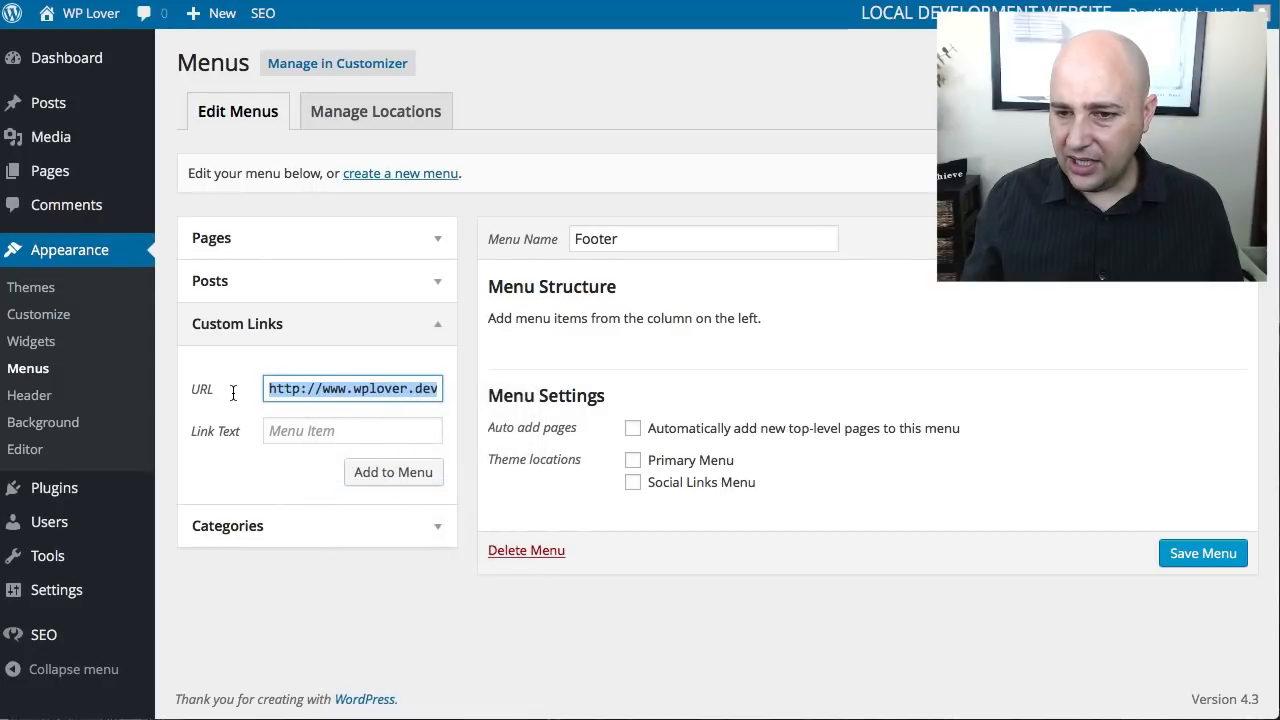
- Give the custom link the text Sitemap, add it to the Footer menu and save the menu
{"action": "left_click", "coordinate": [312, 429]}
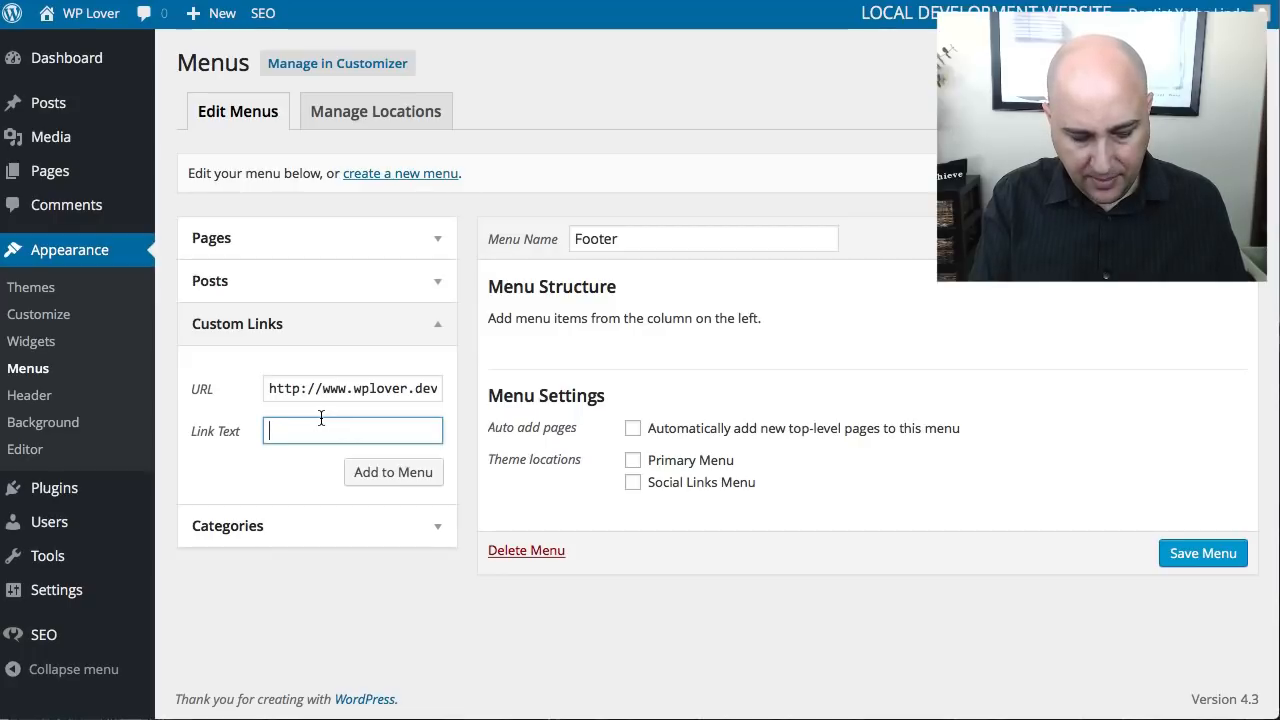
{"action": "type", "text": "Sitemap"}
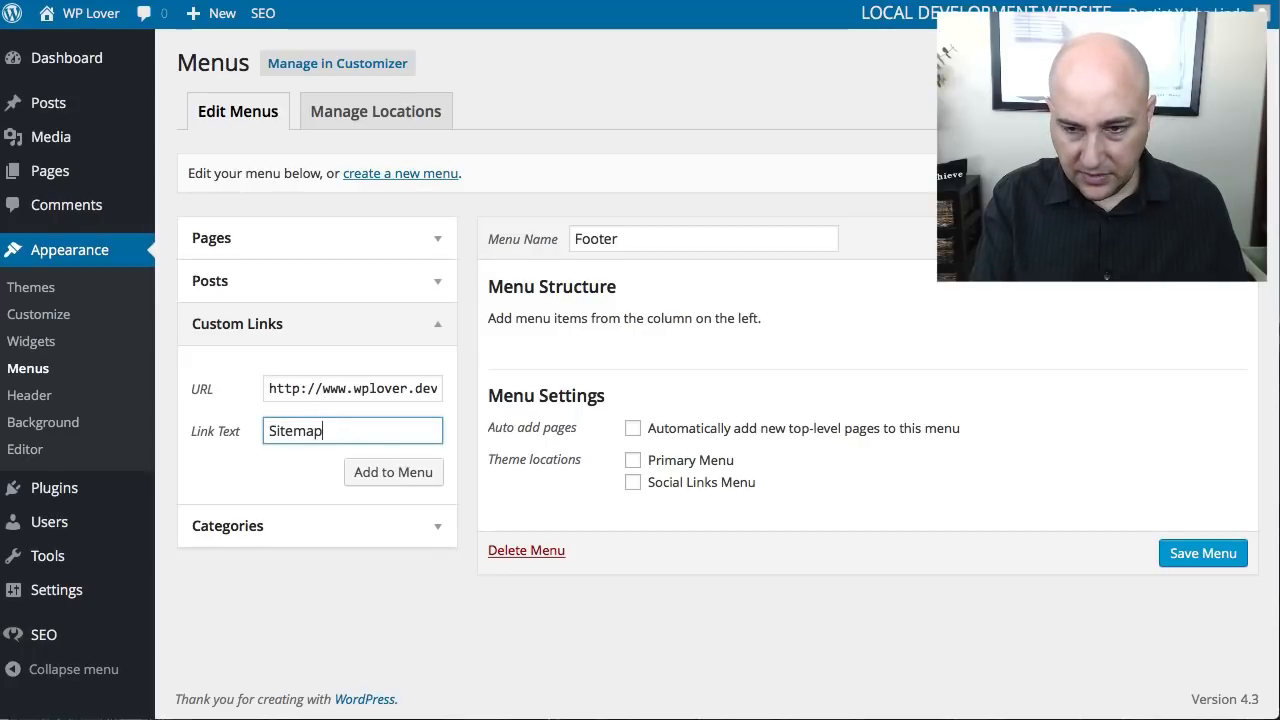
{"action": "left_click", "coordinate": [381, 471]}
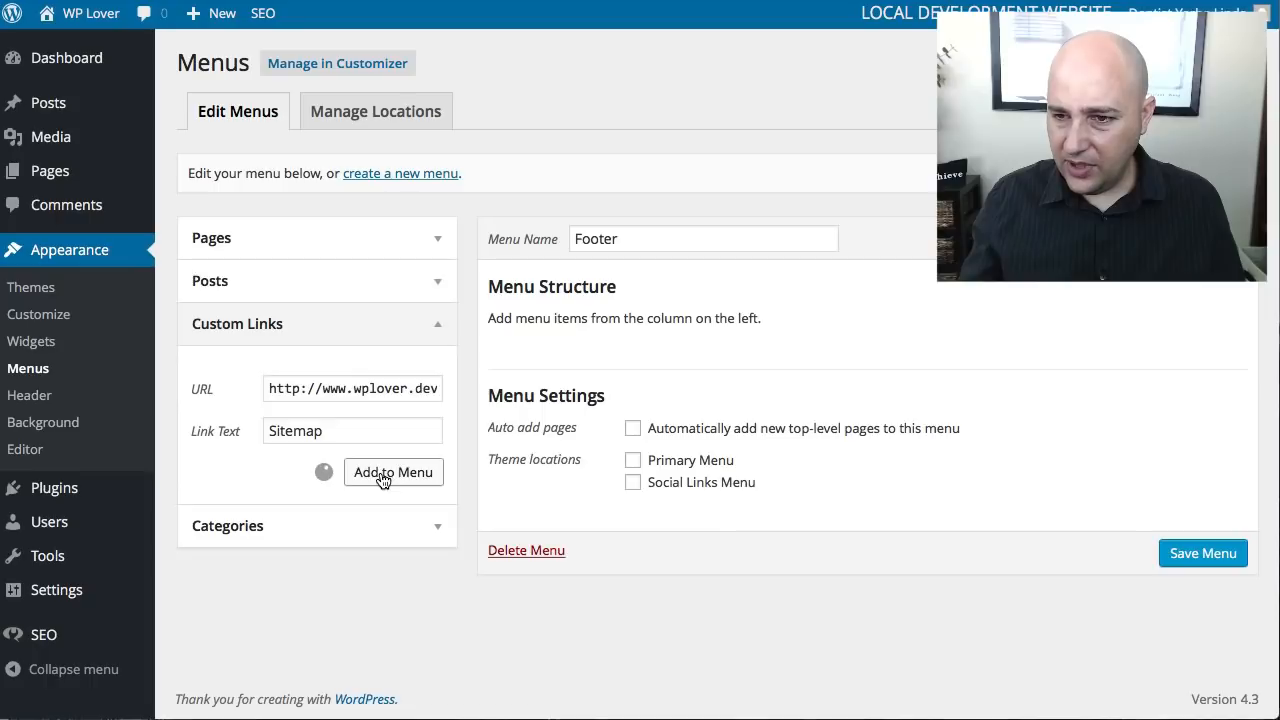
{"action": "left_click", "coordinate": [1212, 604]}
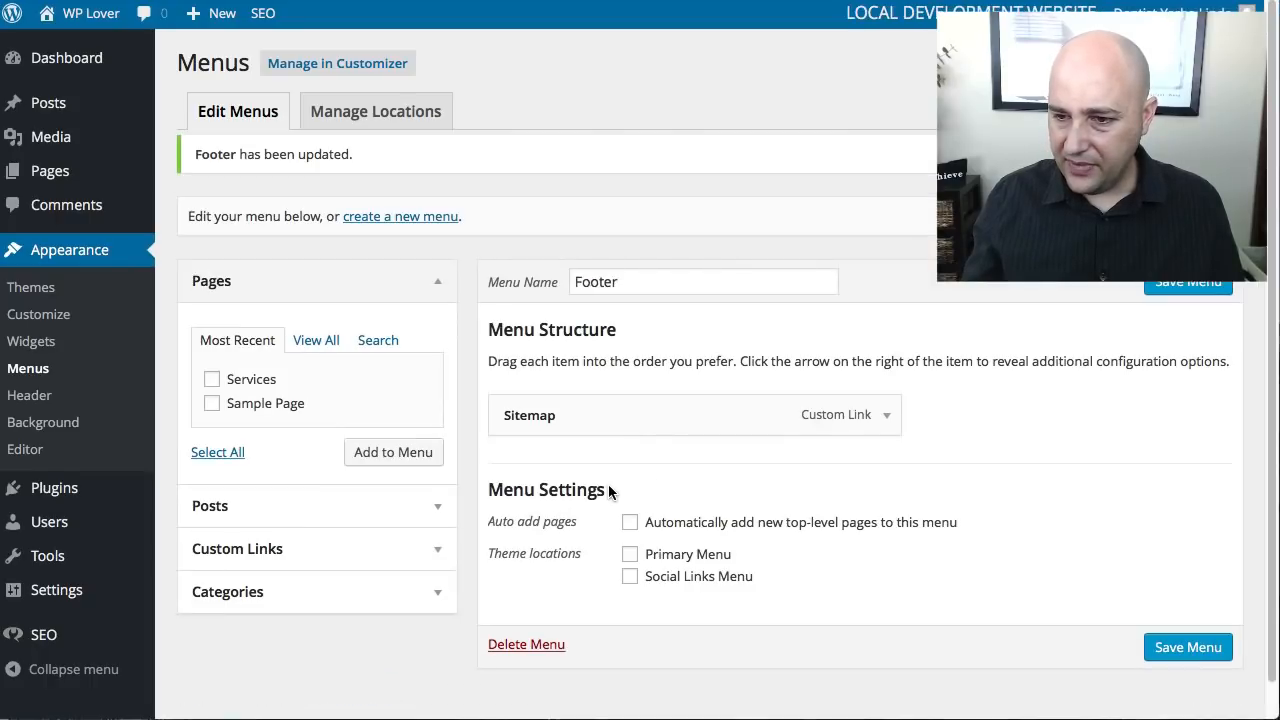
- Assign the Footer menu to the Primary Menu theme location only and save the menu
{"action": "left_click", "coordinate": [630, 556]}
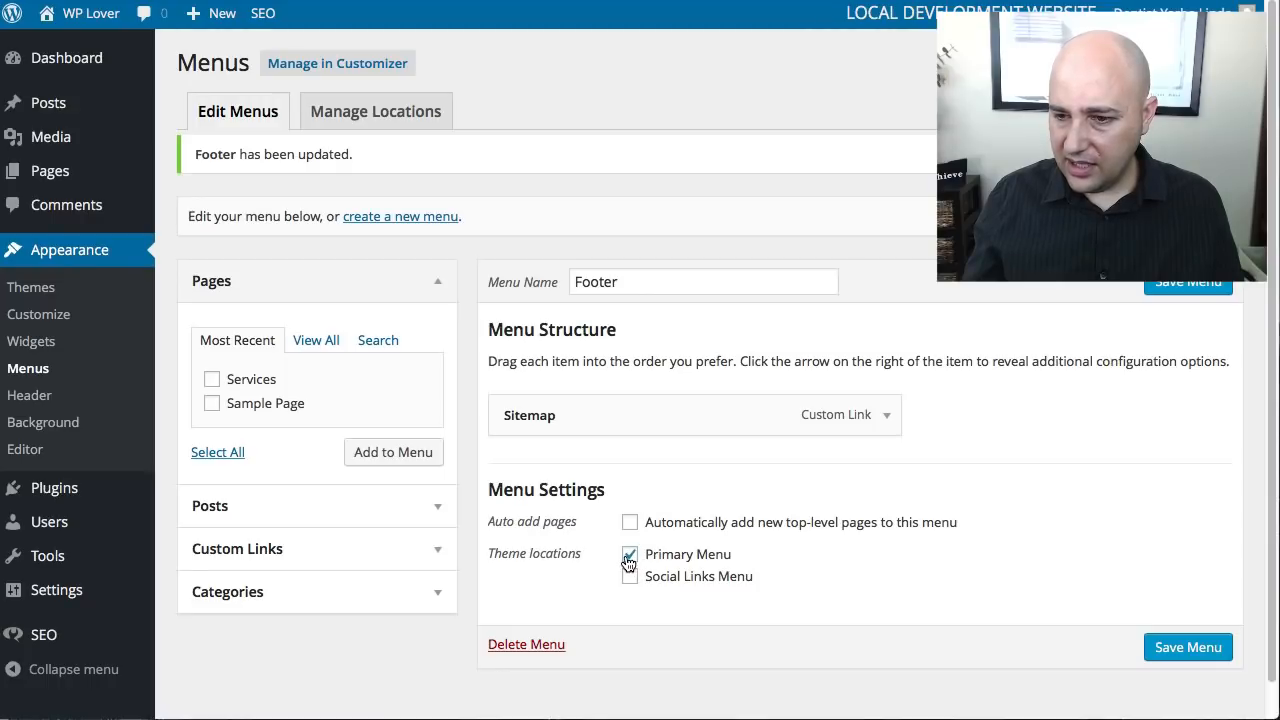
{"action": "left_click", "coordinate": [629, 559]}
{"action": "left_click", "coordinate": [632, 577]}
{"action": "left_click", "coordinate": [630, 559]}
{"action": "left_click", "coordinate": [635, 577]}
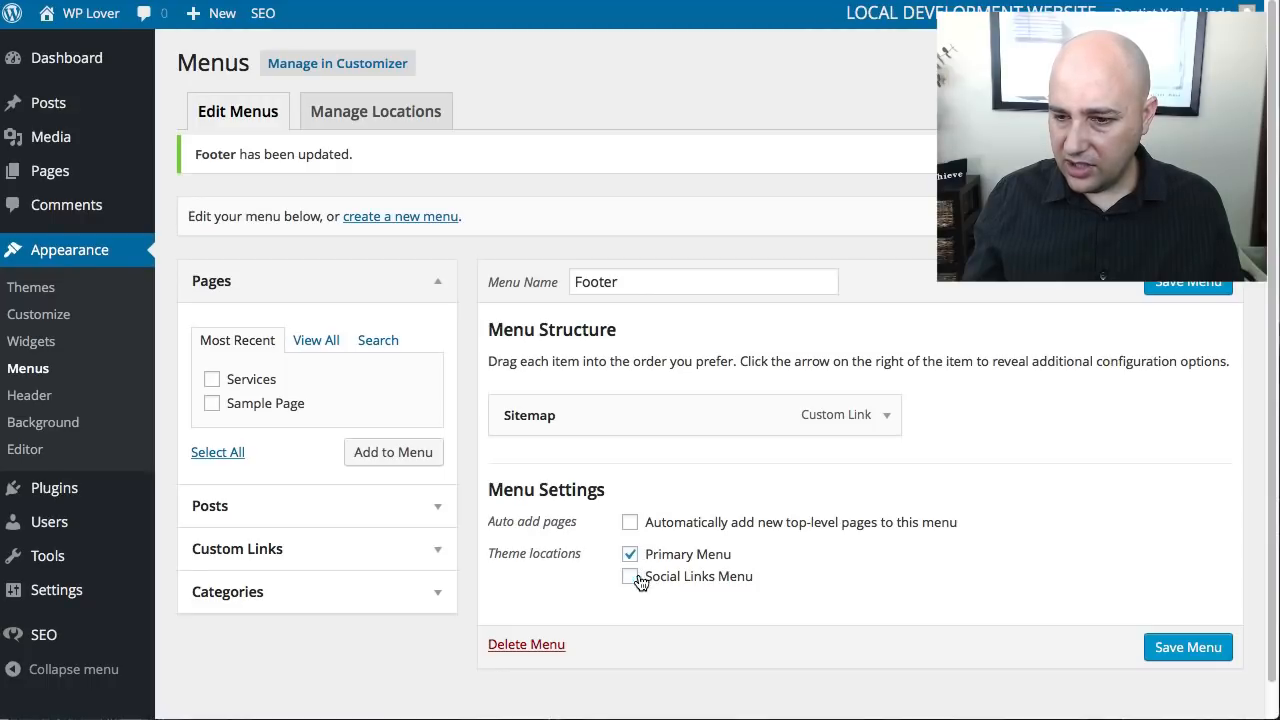
{"action": "left_click", "coordinate": [1212, 652]}
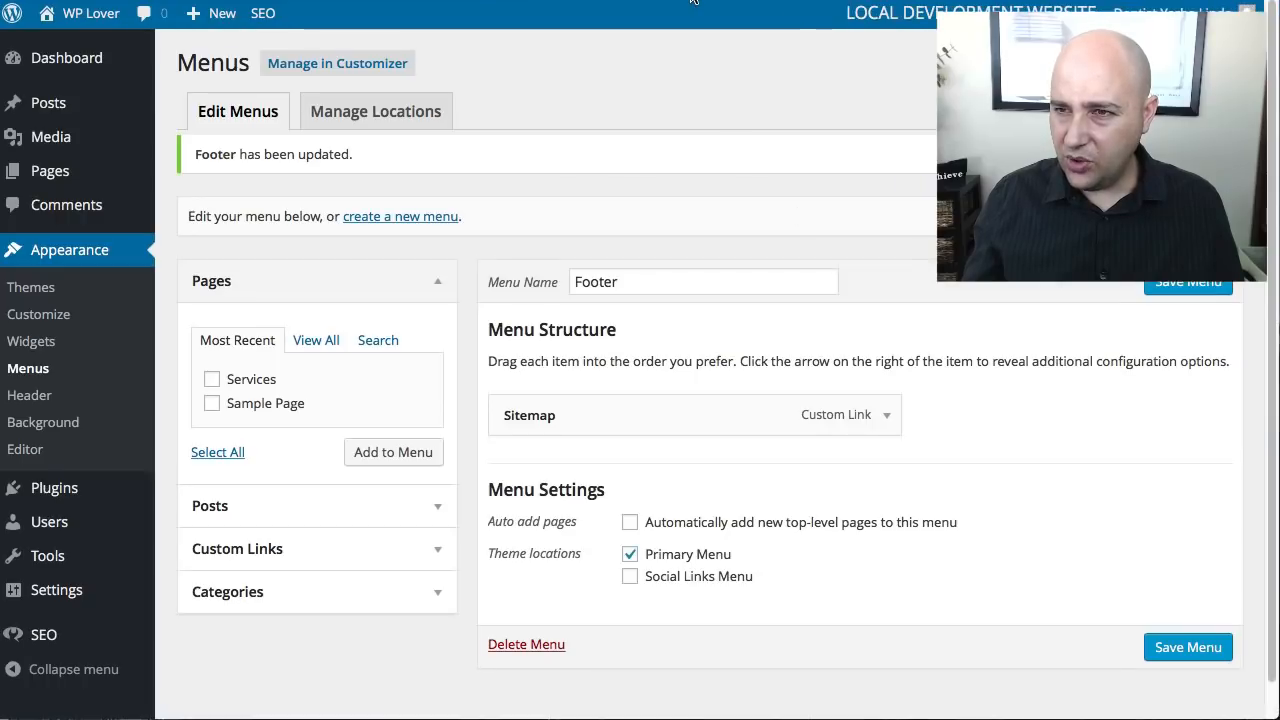
- Reload the live site and check where the Sitemap menu link is placed
{"action": "left_click", "coordinate": [694, 0]}
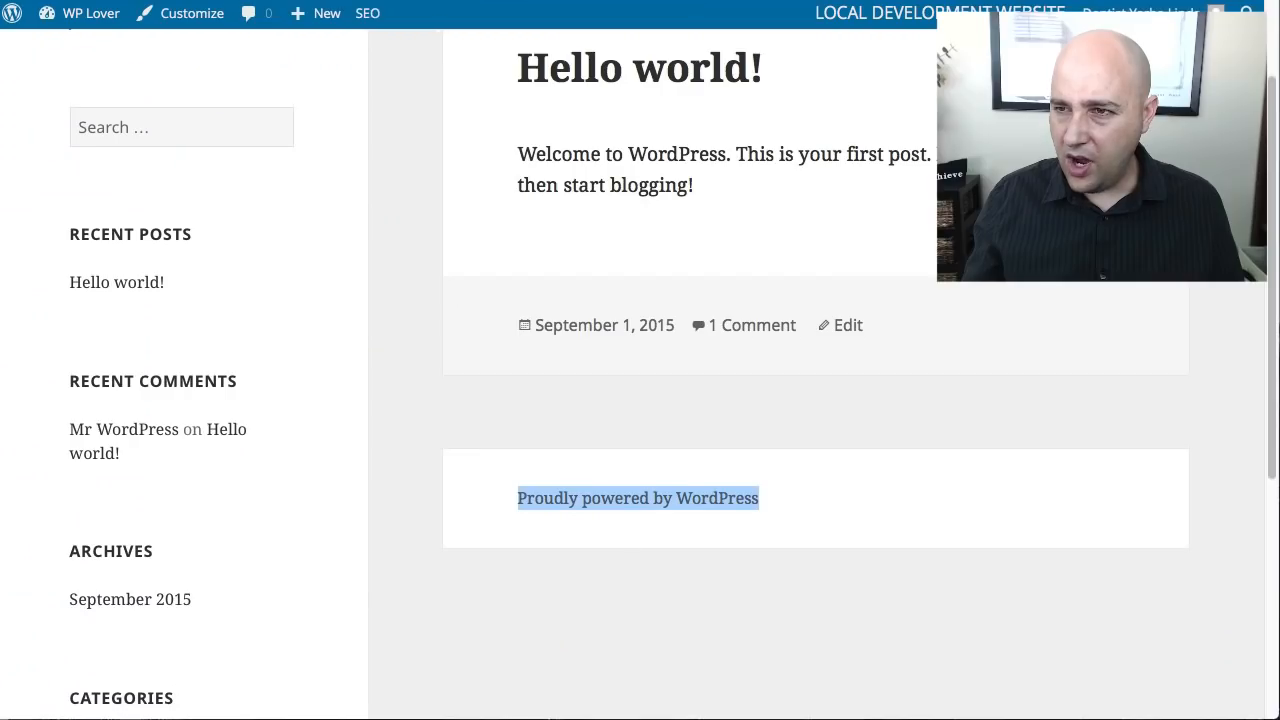
{"action": "key", "text": "super+r"}
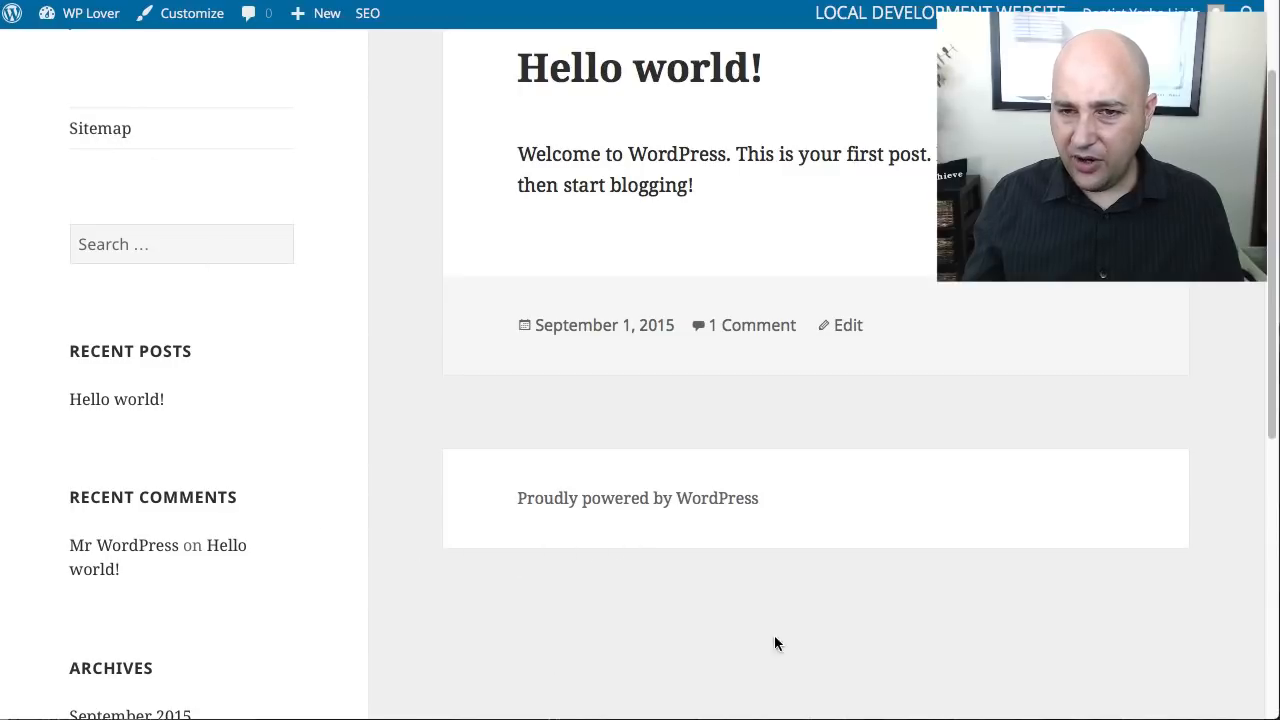
{"action": "left_click", "coordinate": [450, 0]}
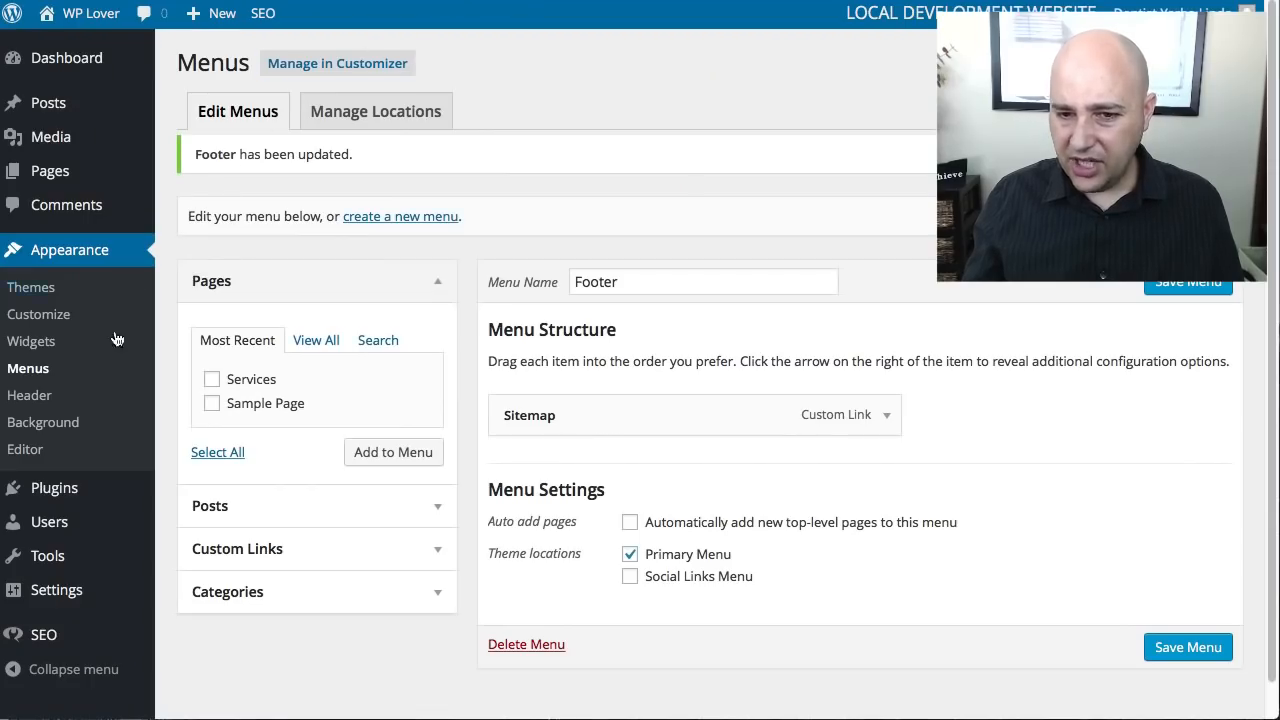
- Open the Twenty Fifteen theme's Footer template (footer.php) in the theme editor
{"action": "left_click", "coordinate": [25, 452]}
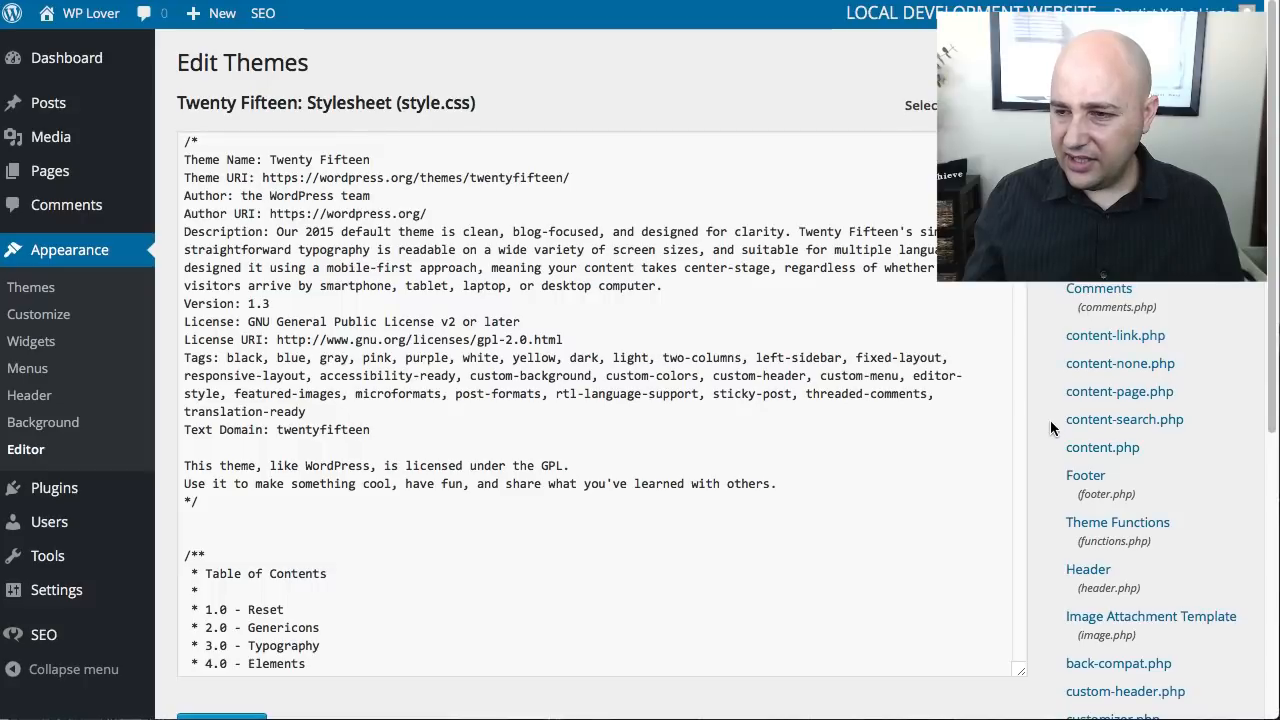
{"action": "scroll", "coordinate": [1050, 435], "scroll_direction": "down", "scroll_amount": 1}
{"action": "left_click", "coordinate": [1078, 456]}
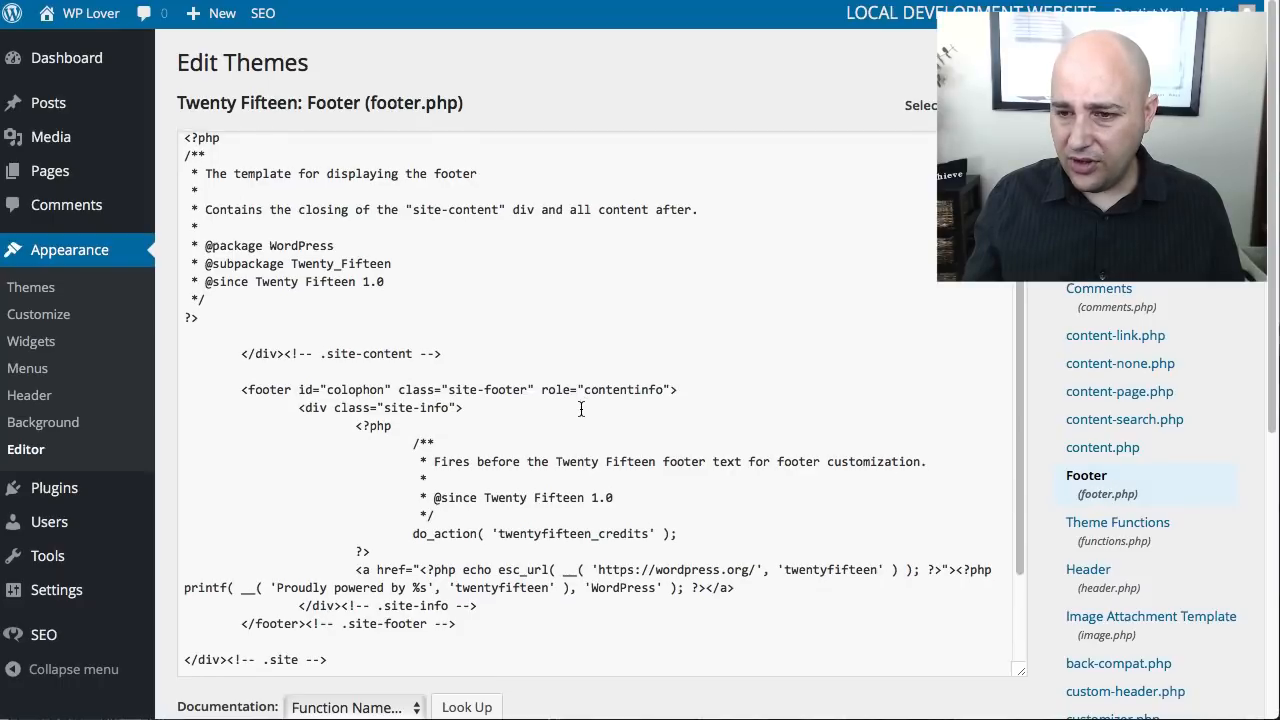
{"action": "scroll", "coordinate": [581, 410], "scroll_direction": "down", "scroll_amount": 1}
- Check the "Proudly powered by WordPress" credit in the live site's footer, and return to the footer.php code
{"action": "left_click", "coordinate": [450, 1]}
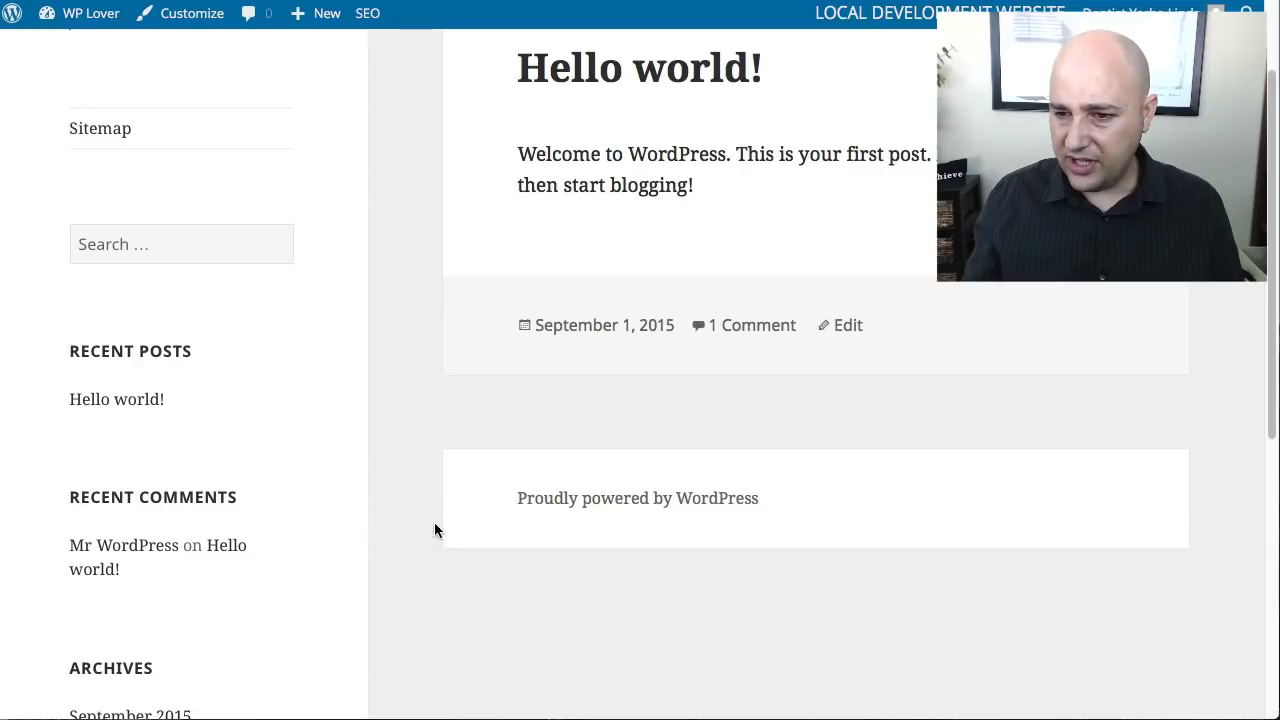
{"action": "triple_click", "coordinate": [657, 490]}
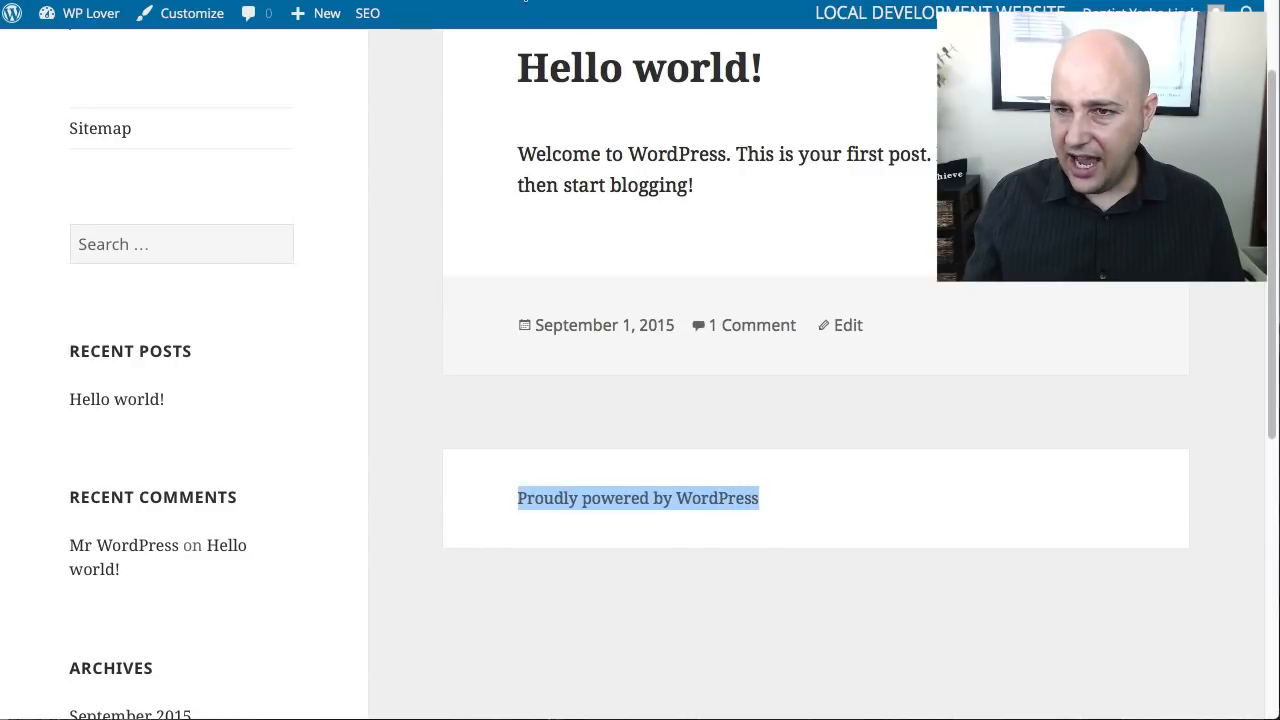
{"action": "left_click", "coordinate": [415, 1]}
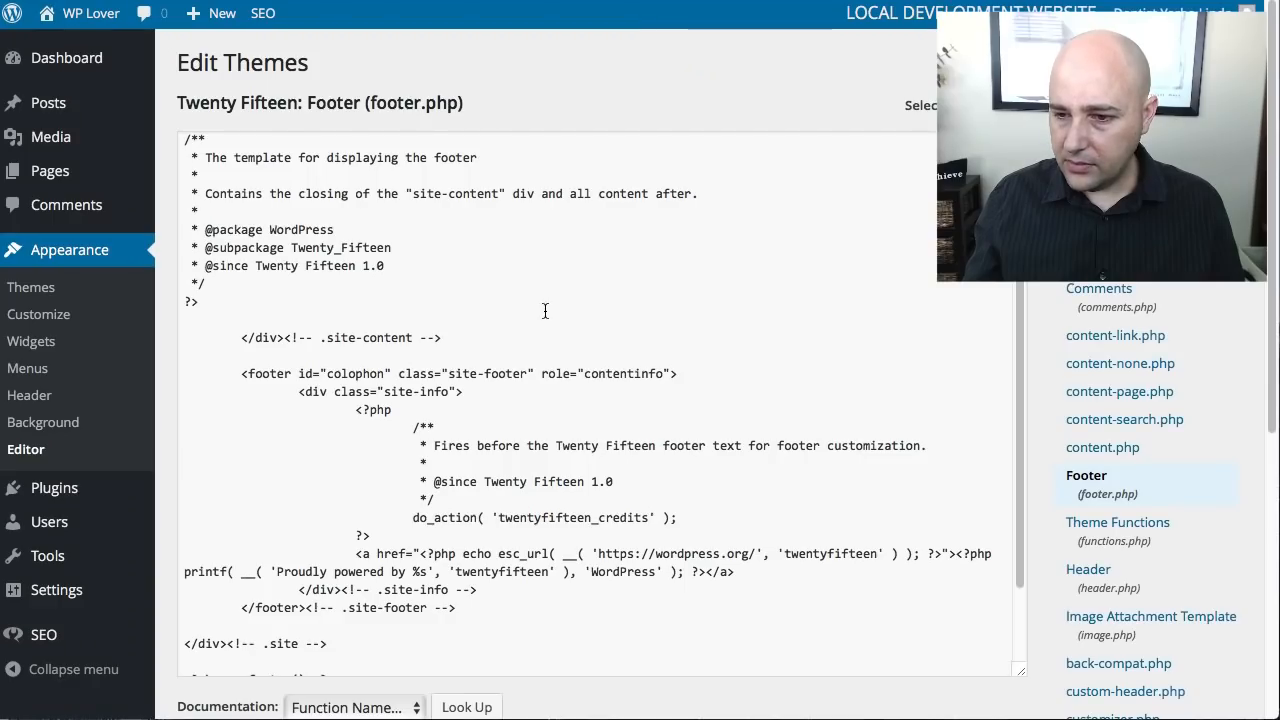
{"action": "scroll", "coordinate": [545, 311], "scroll_direction": "down", "scroll_amount": 6}
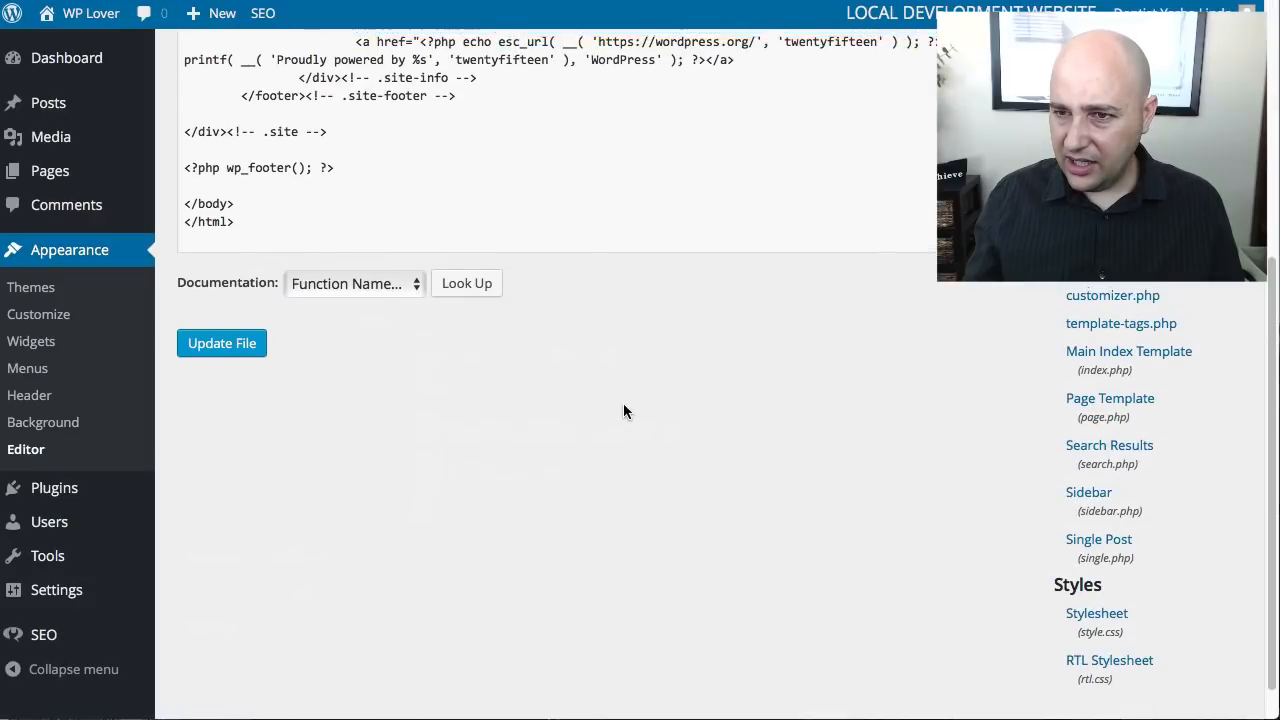
{"action": "scroll", "coordinate": [624, 406], "scroll_direction": "up", "scroll_amount": 3}
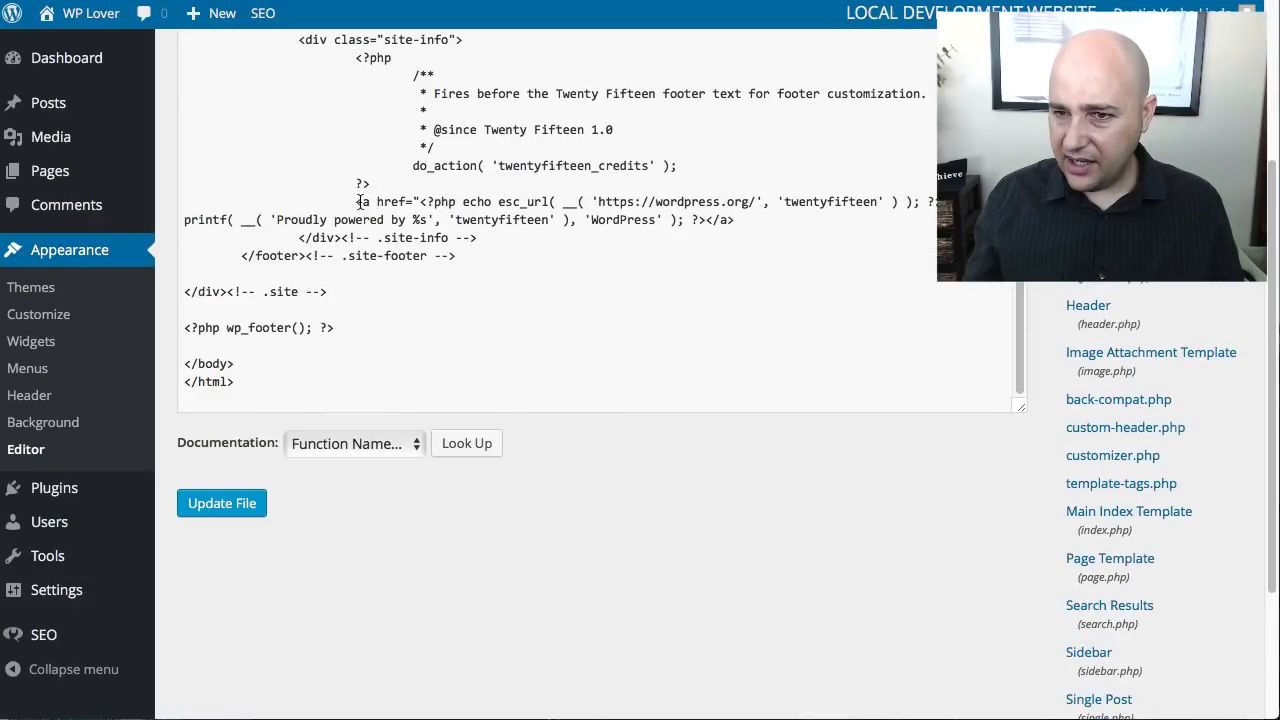
{"action": "left_click_drag", "start_coordinate": [358, 201], "coordinate": [893, 202]}
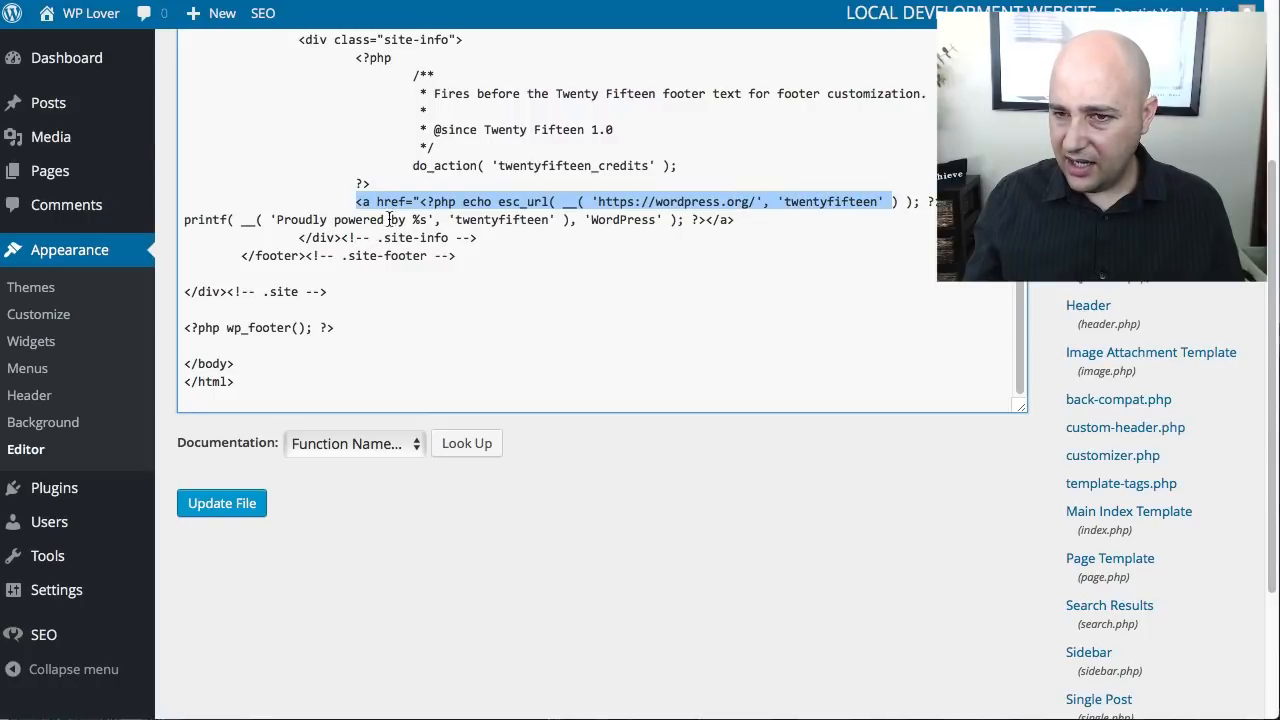
{"action": "left_click_drag", "start_coordinate": [277, 219], "coordinate": [419, 226]}
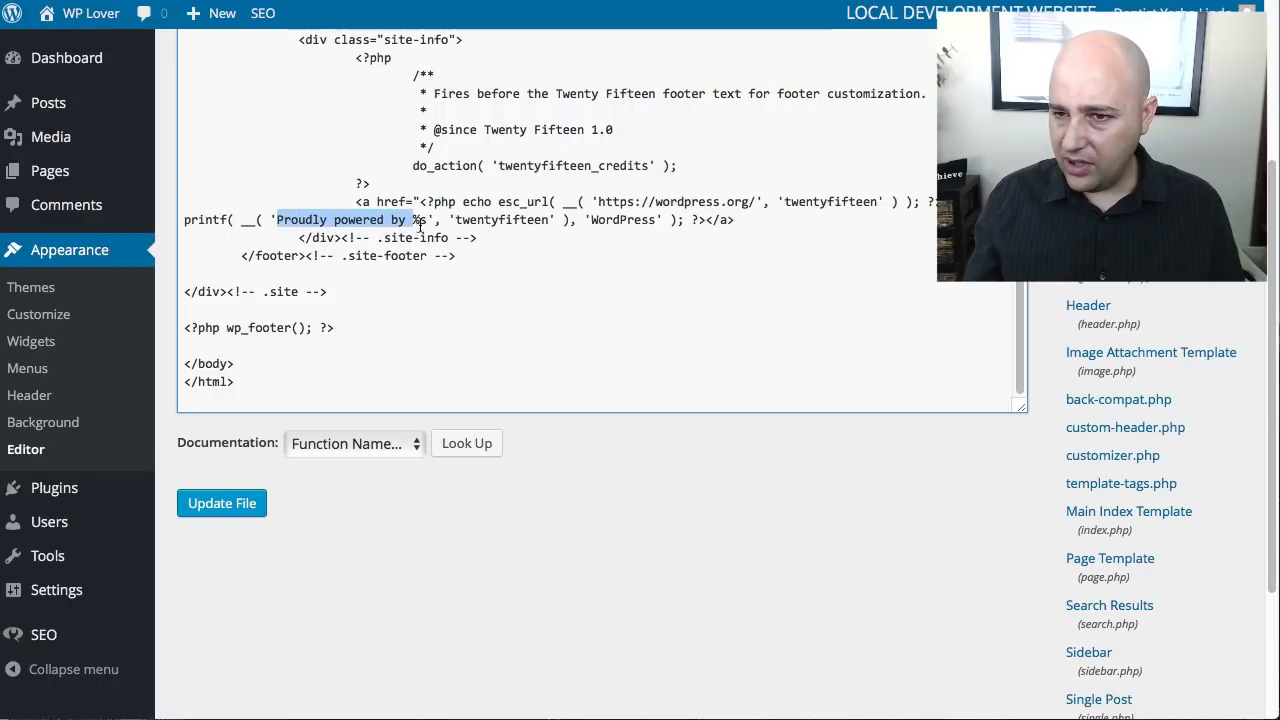
{"action": "left_click", "coordinate": [629, 201]}
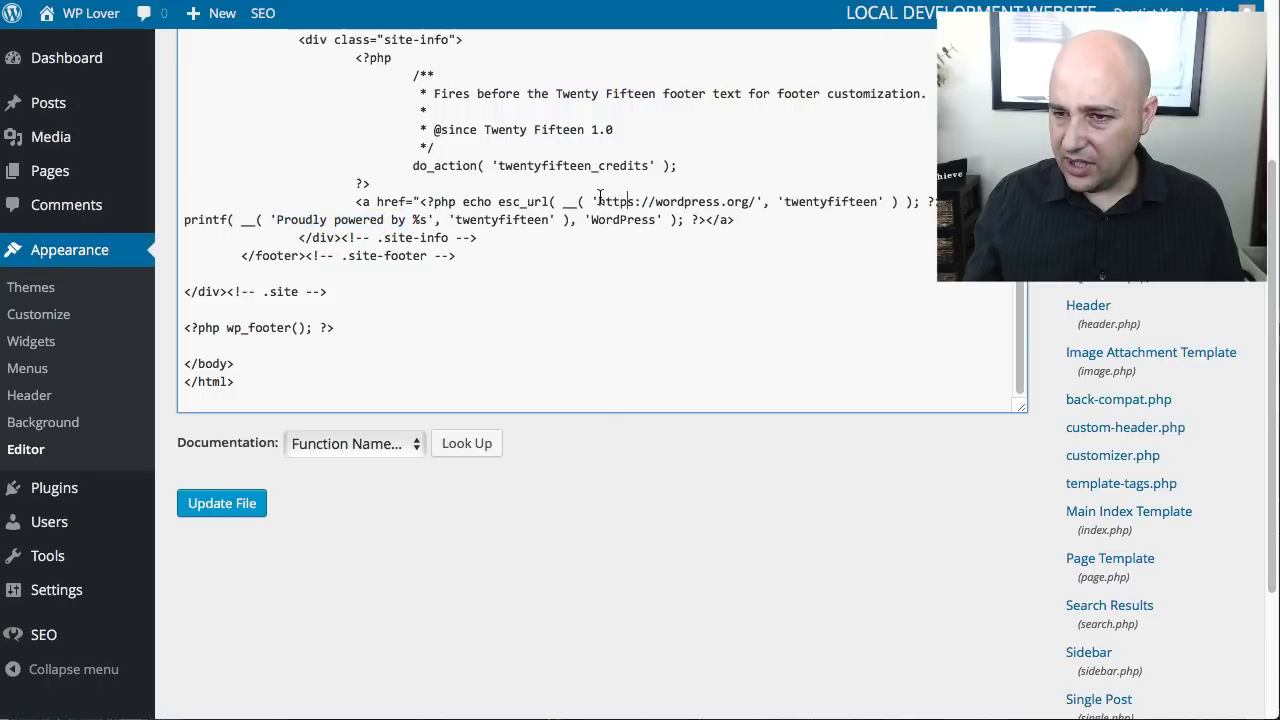
{"action": "left_click_drag", "start_coordinate": [600, 196], "coordinate": [753, 205]}
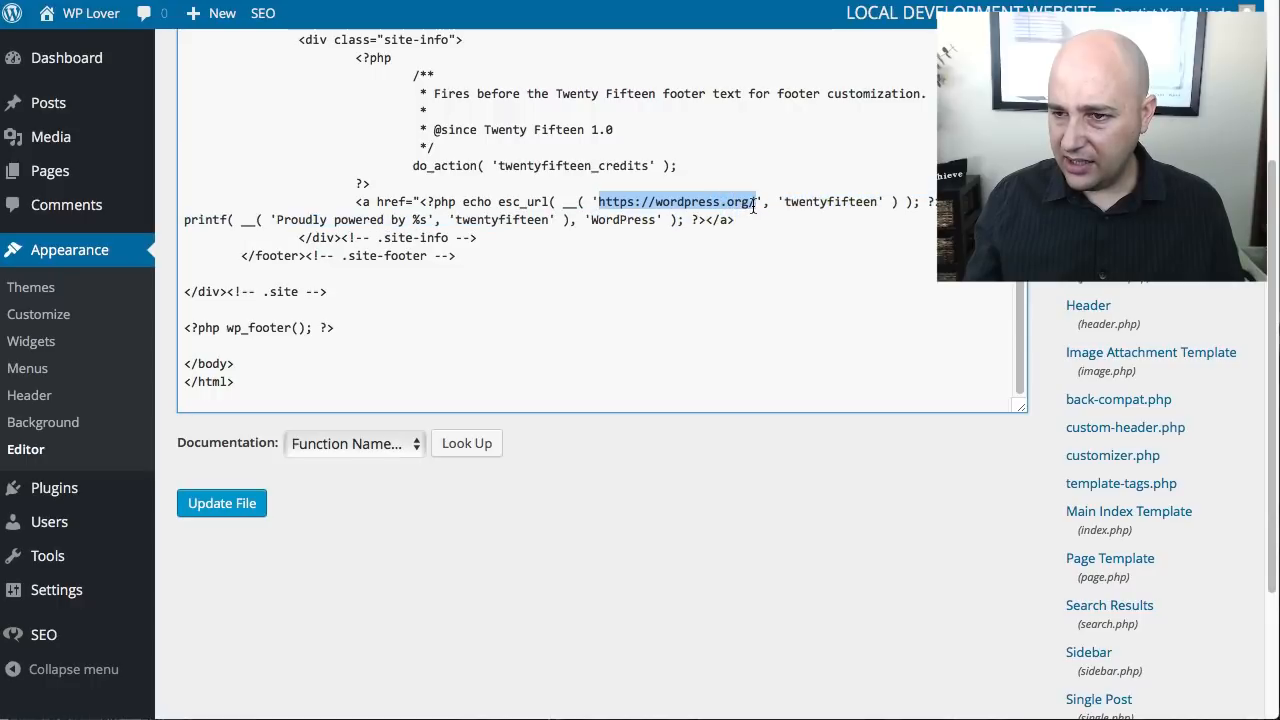
{"action": "type", "text": "http://www.wplover.dev/sitemap_index.xml"}
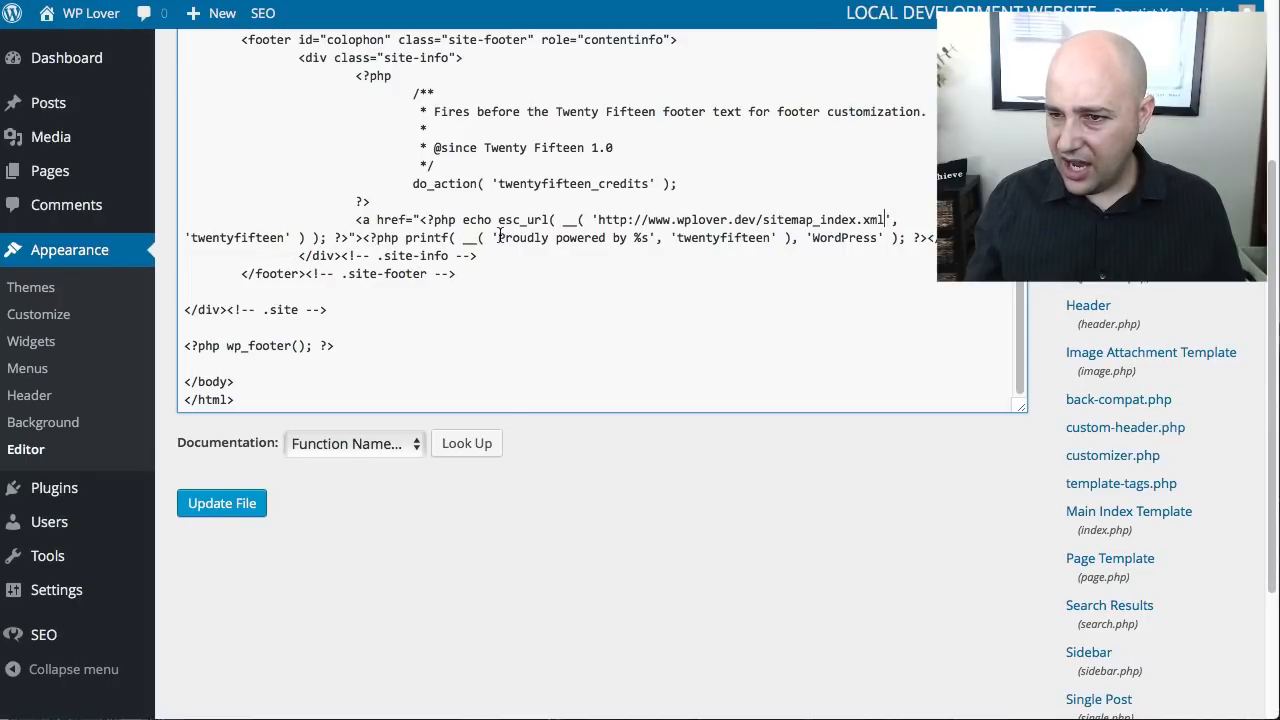
- Change the footer link text "Proudly powered by" to "Sitemap", remove the word WordPress from the printf call, and update the file
{"action": "left_click_drag", "start_coordinate": [503, 237], "coordinate": [615, 237]}
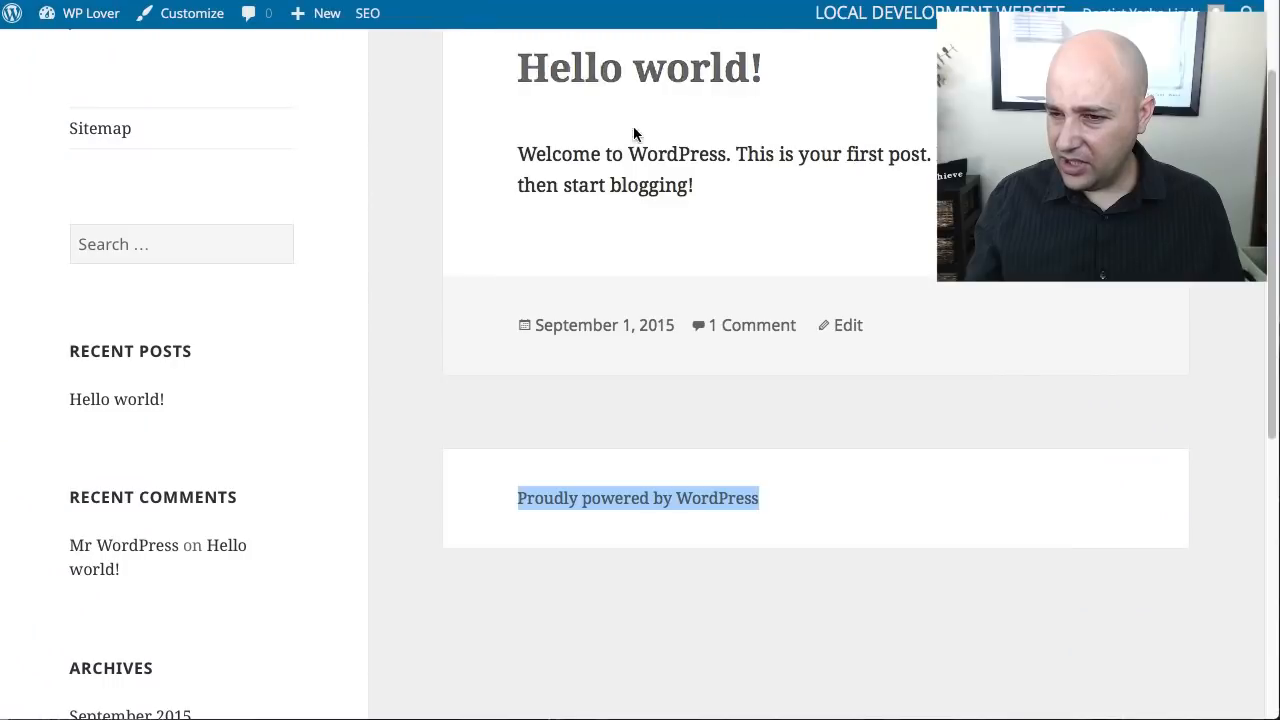
{"action": "left_click", "coordinate": [630, 484]}
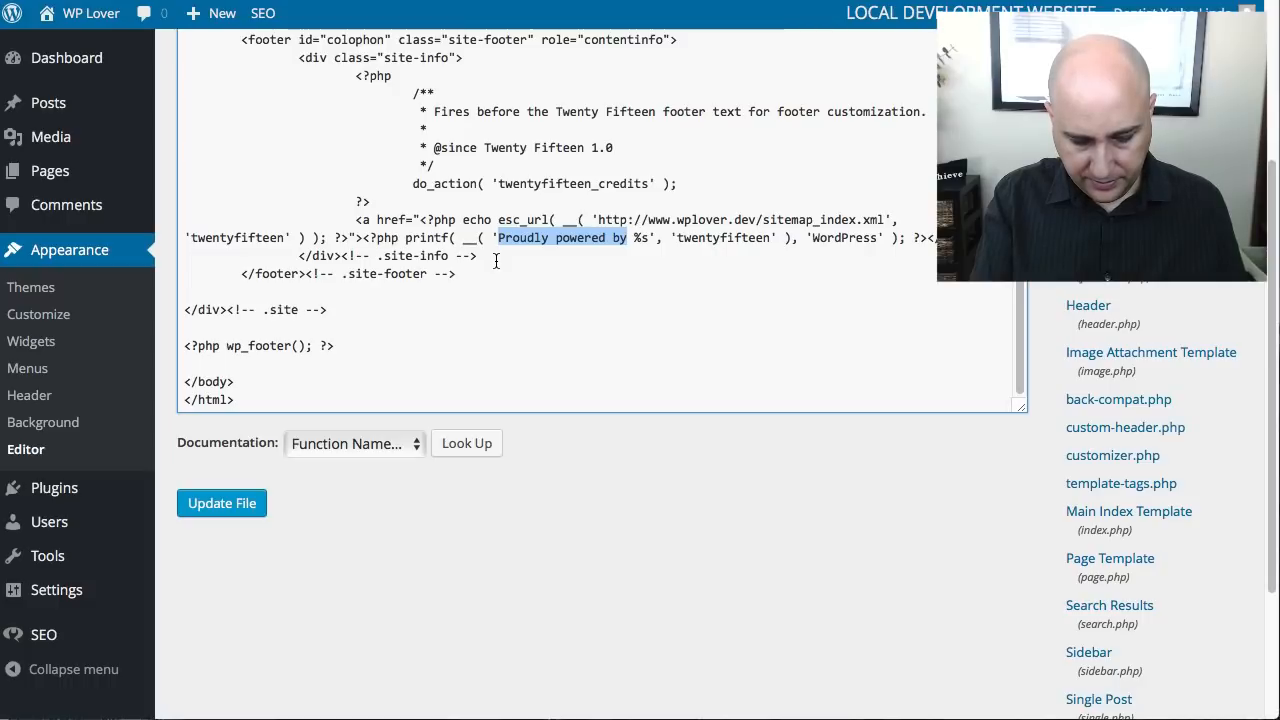
{"action": "type", "text": "Sitemap"}
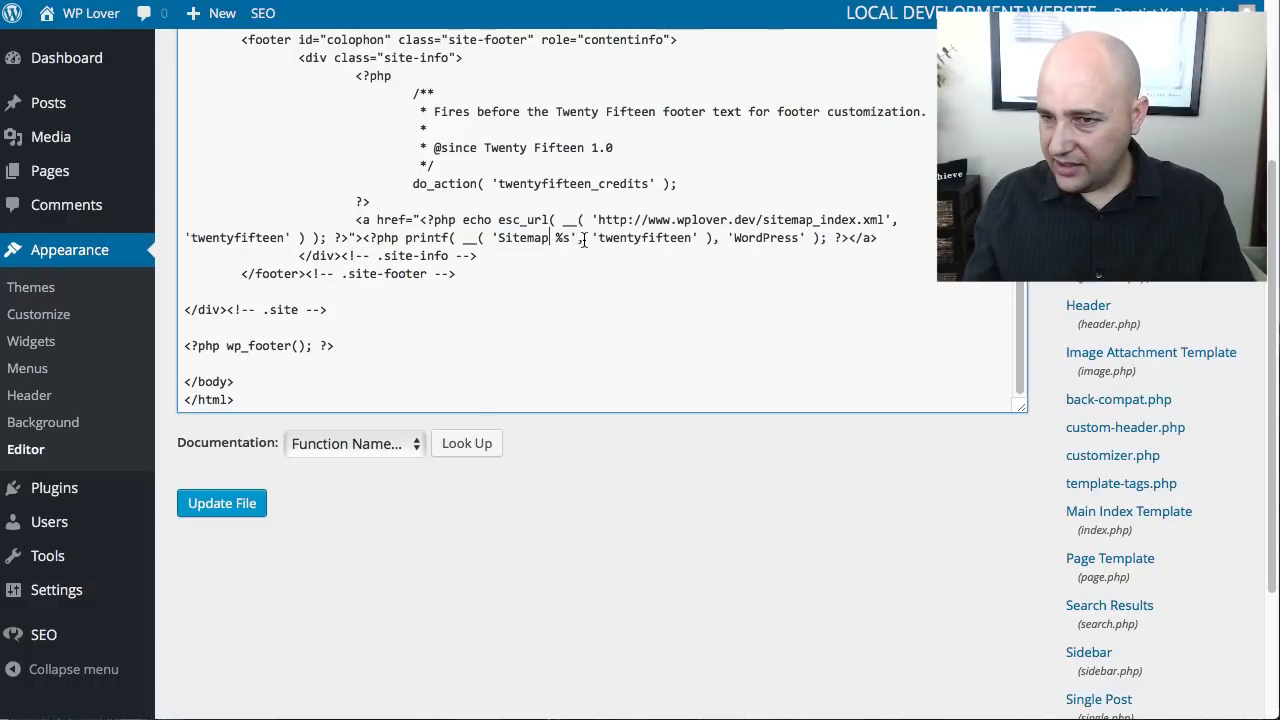
{"action": "left_click_drag", "start_coordinate": [732, 234], "coordinate": [799, 243]}
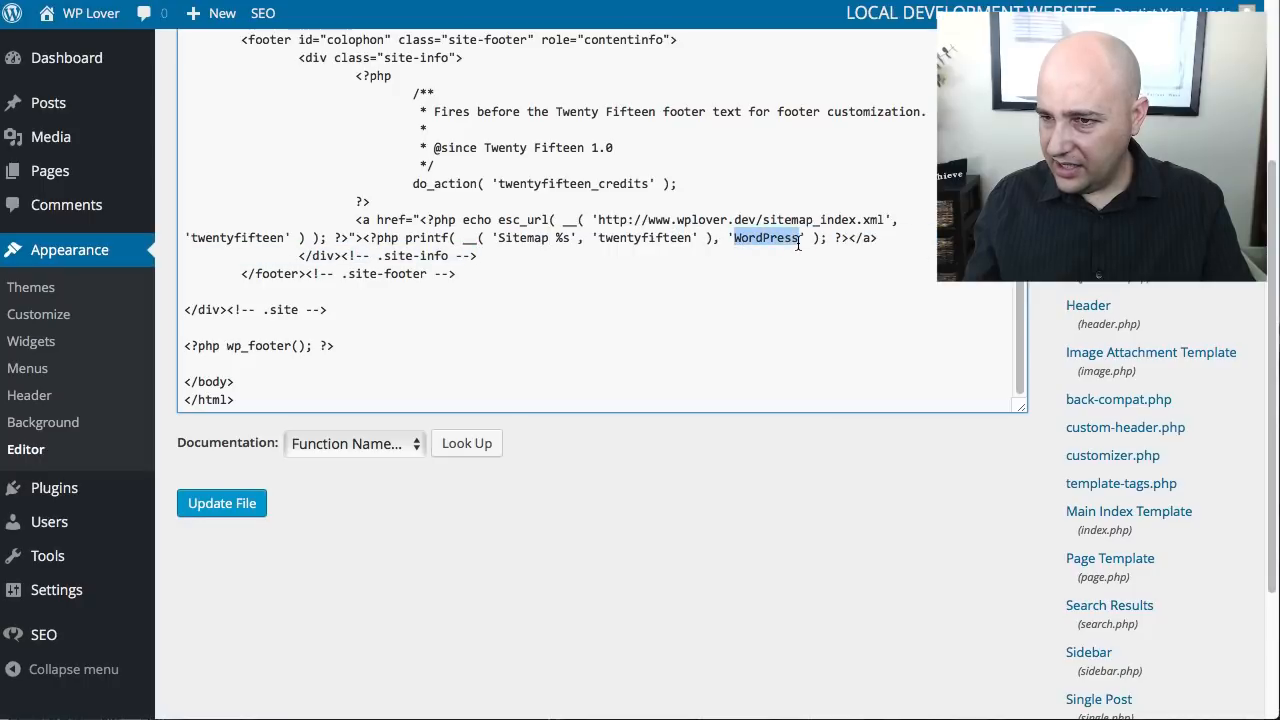
{"action": "key", "text": "BackSpace"}
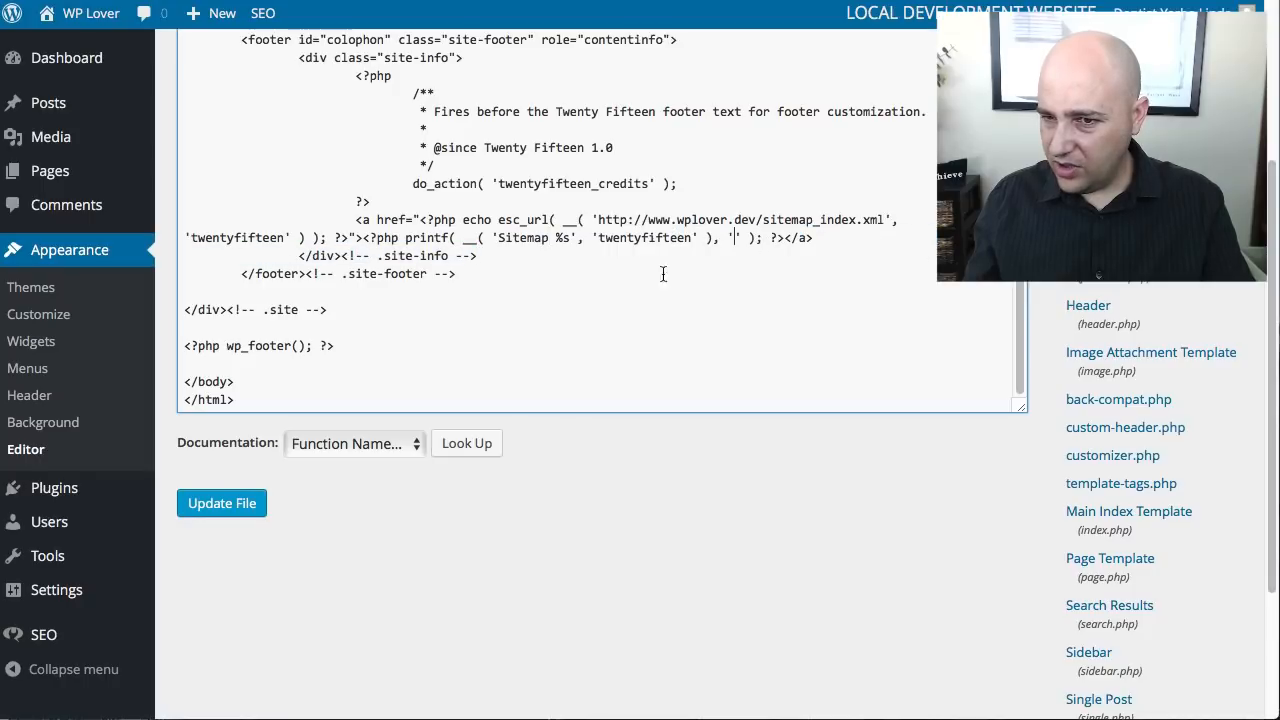
{"action": "left_click", "coordinate": [240, 504]}
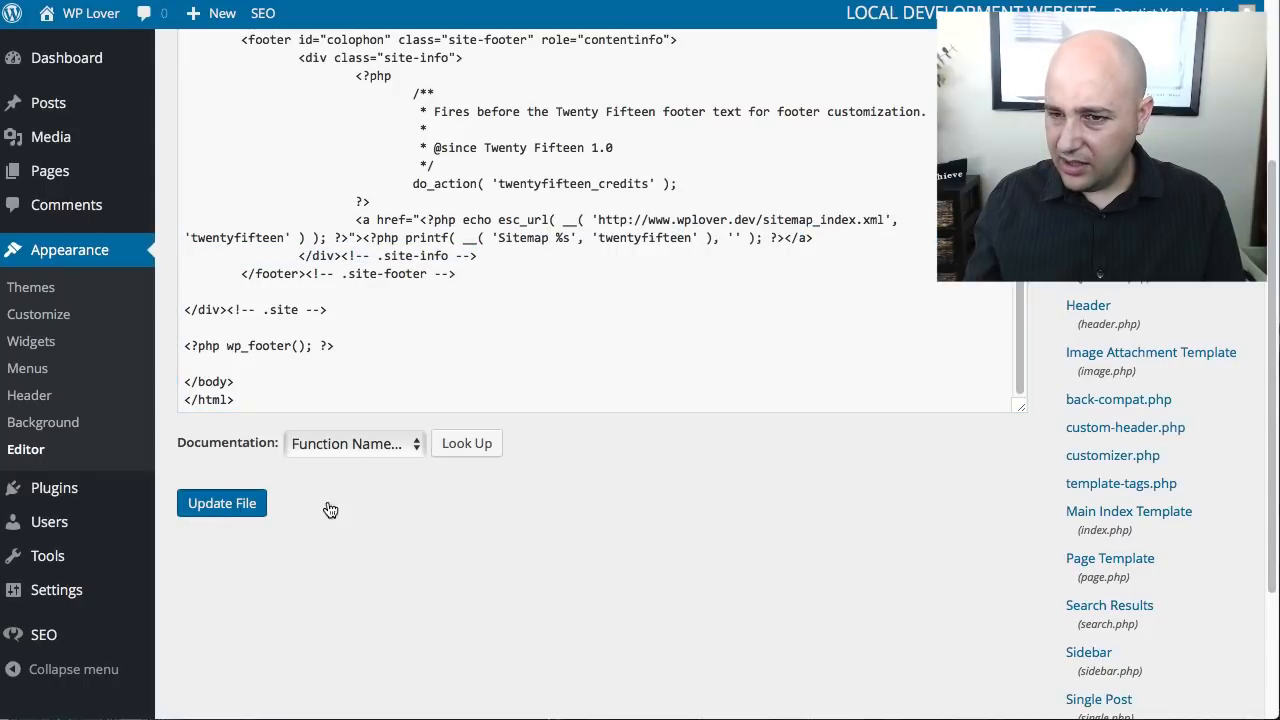
- Reload the live site, test the Sitemap link in its footer, and compare it with the Sitemap menu link on the page
{"action": "left_click", "coordinate": [687, 0]}
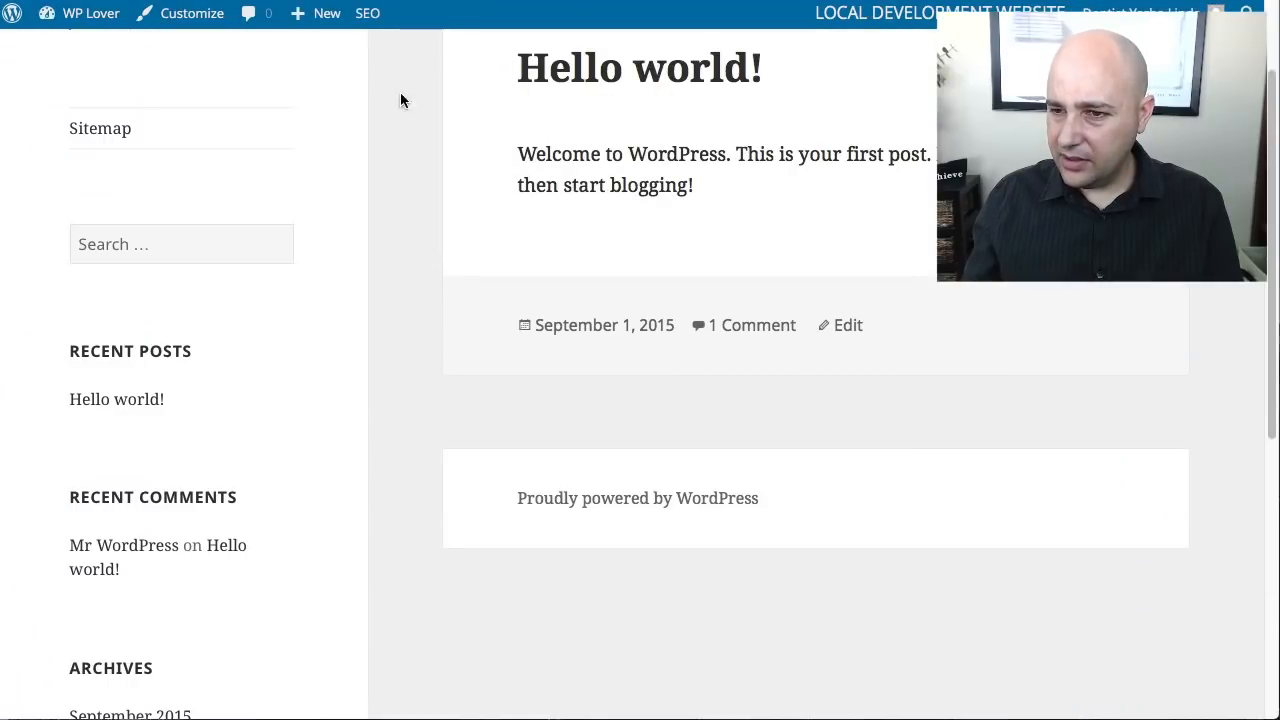
{"action": "key", "text": "ctrl+r"}
{"action": "scroll", "coordinate": [404, 269], "scroll_direction": "down", "scroll_amount": 4}
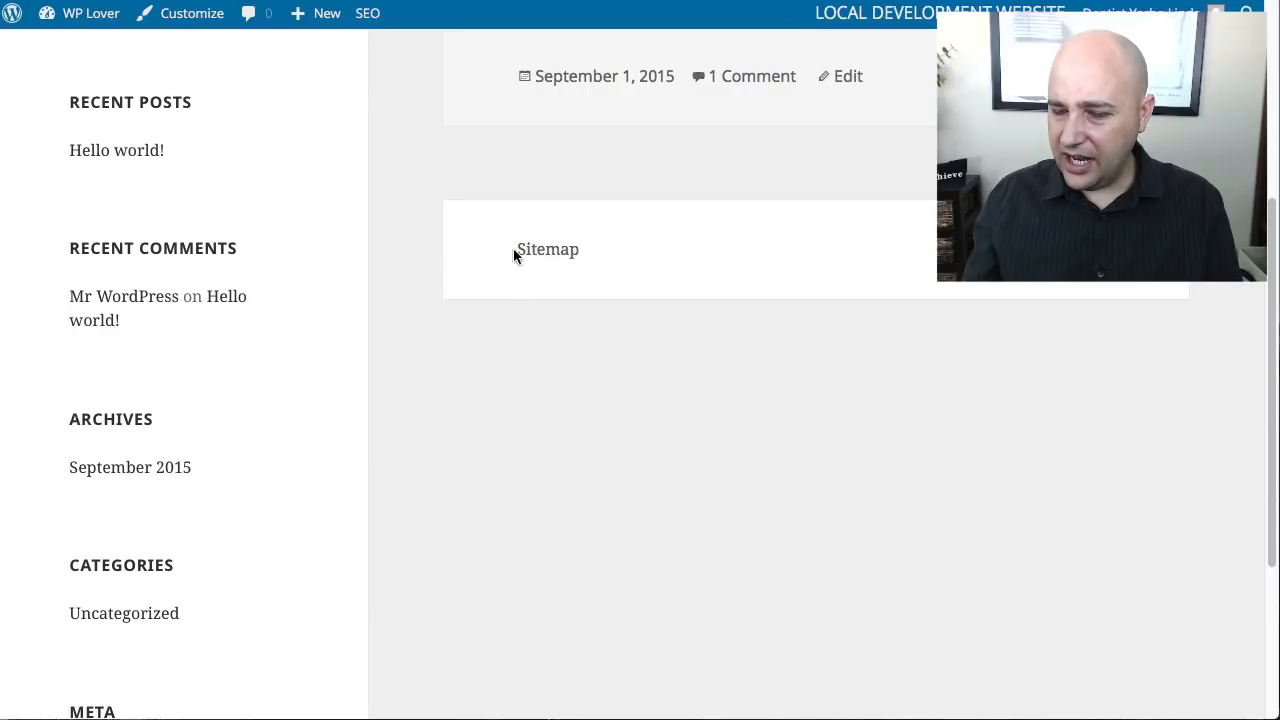
{"action": "left_click", "coordinate": [551, 257]}
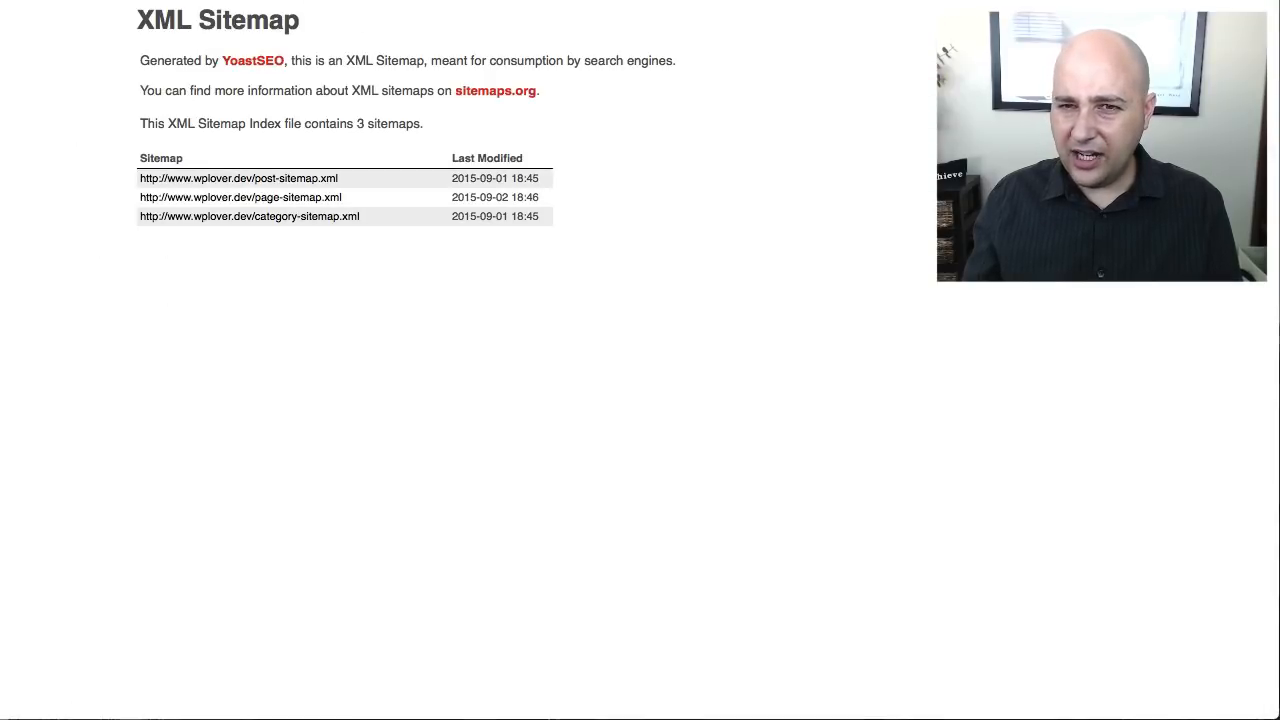
{"action": "key", "text": "super+Left"}
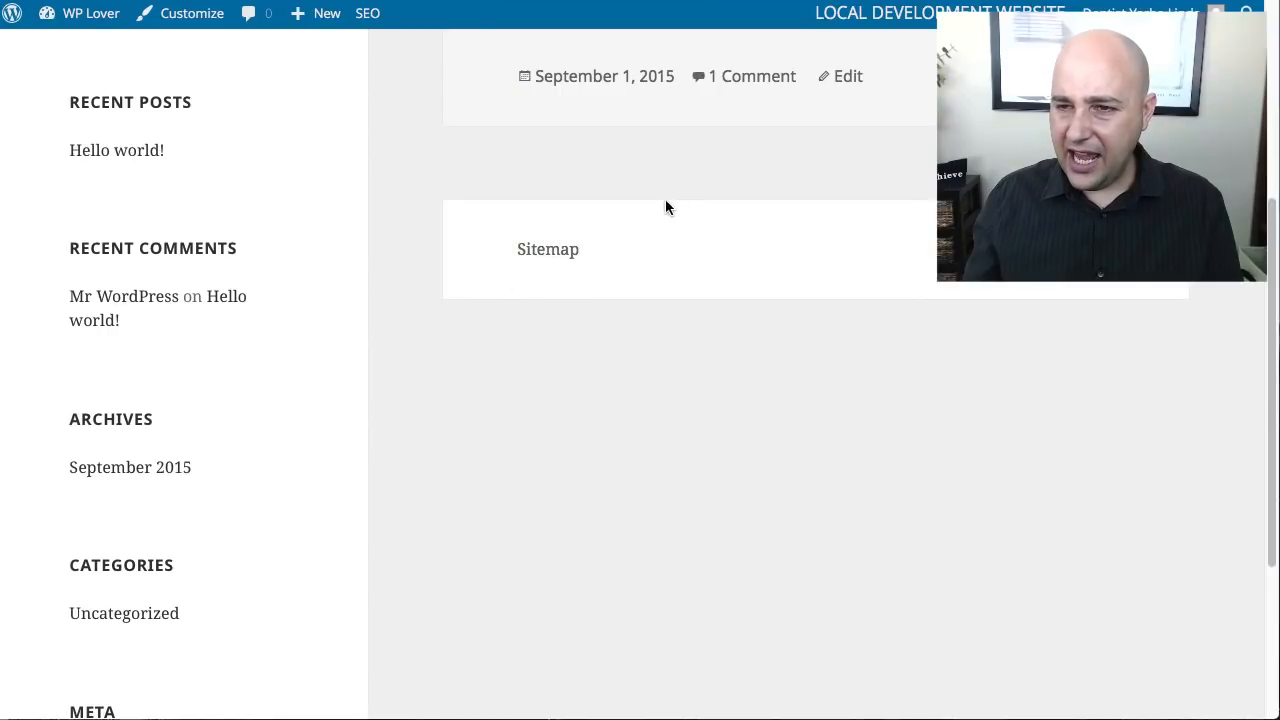
{"action": "key", "text": "super+Left"}
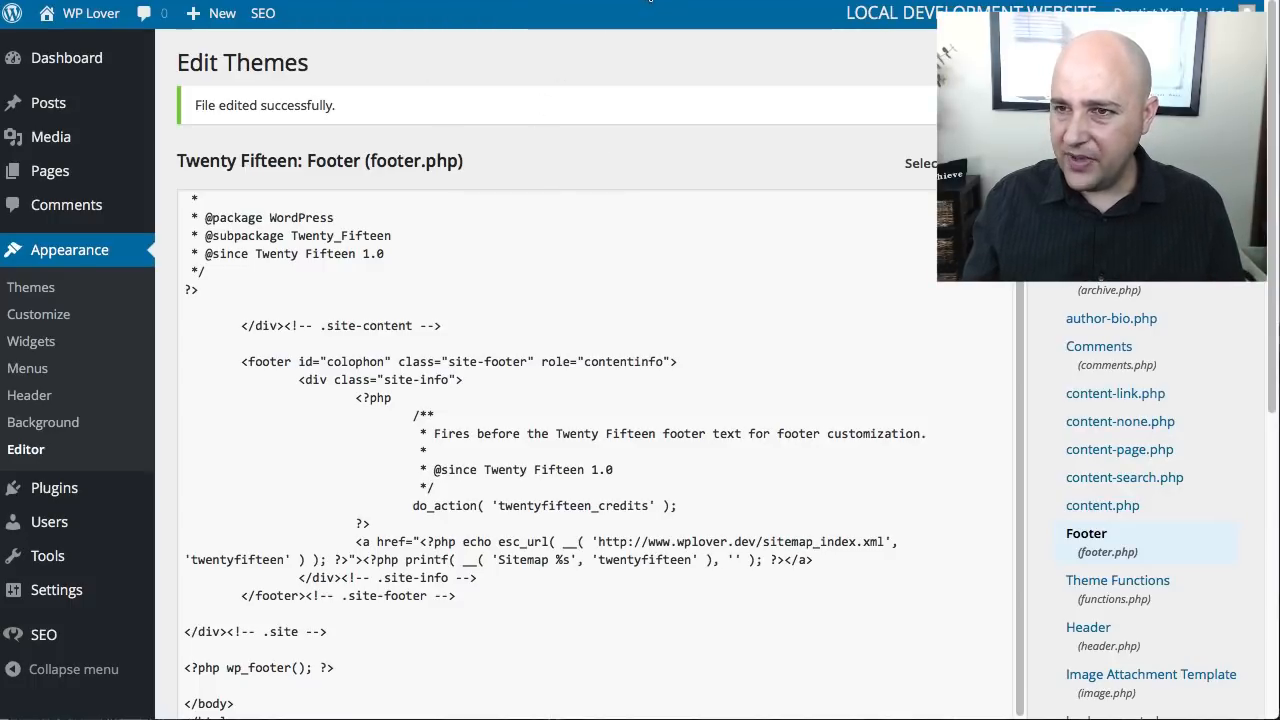
{"action": "left_click", "coordinate": [650, 0]}
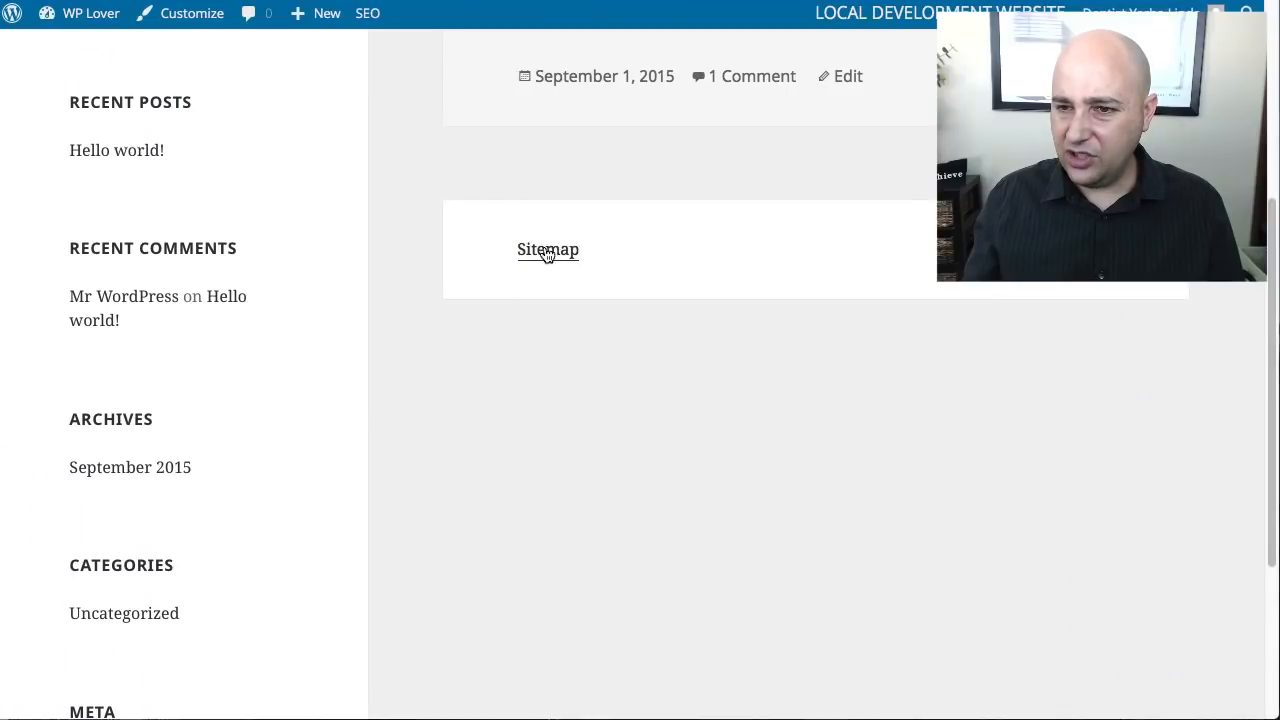
{"action": "scroll", "coordinate": [620, 330], "scroll_direction": "up", "scroll_amount": 4}
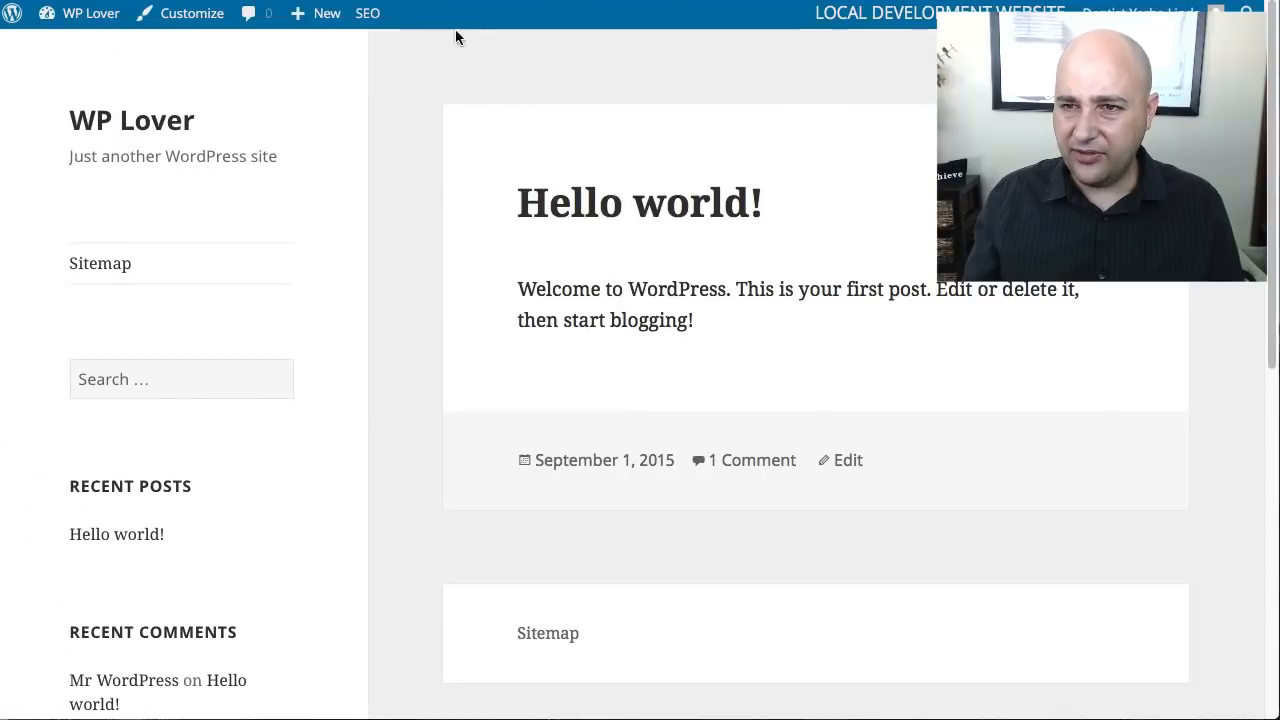
- Open Yoast SEO's XML Sitemaps settings, review the user sitemap option, and clear the Posts exclusion under the post types
{"action": "left_click", "coordinate": [370, 1]}
{"action": "scroll", "coordinate": [95, 442], "scroll_direction": "down", "scroll_amount": 1}
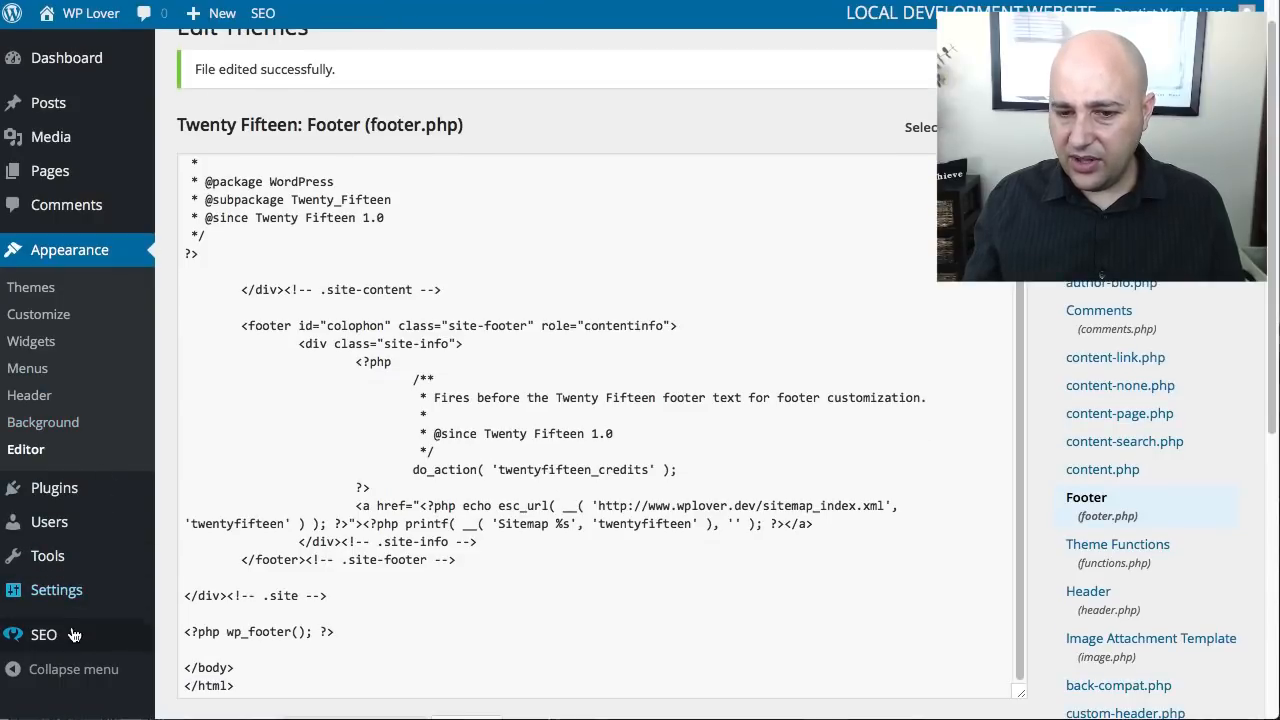
{"action": "mouse_move", "coordinate": [77, 634]}
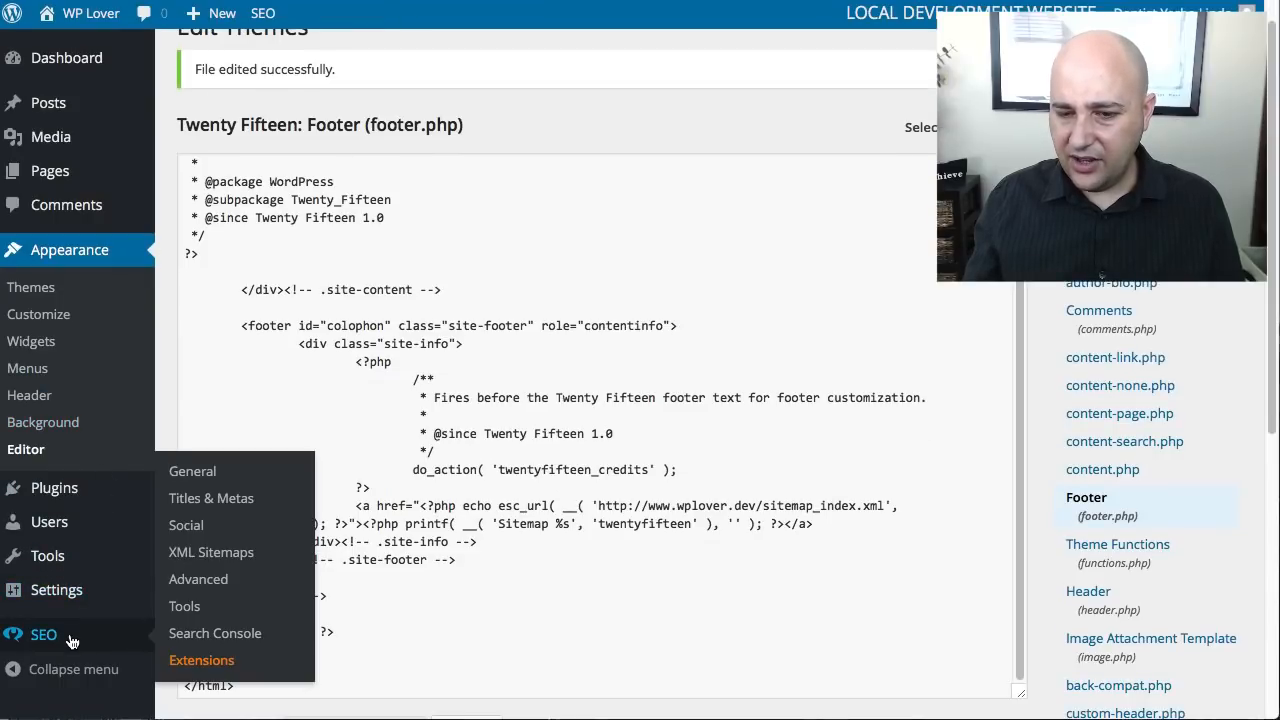
{"action": "left_click", "coordinate": [193, 554]}
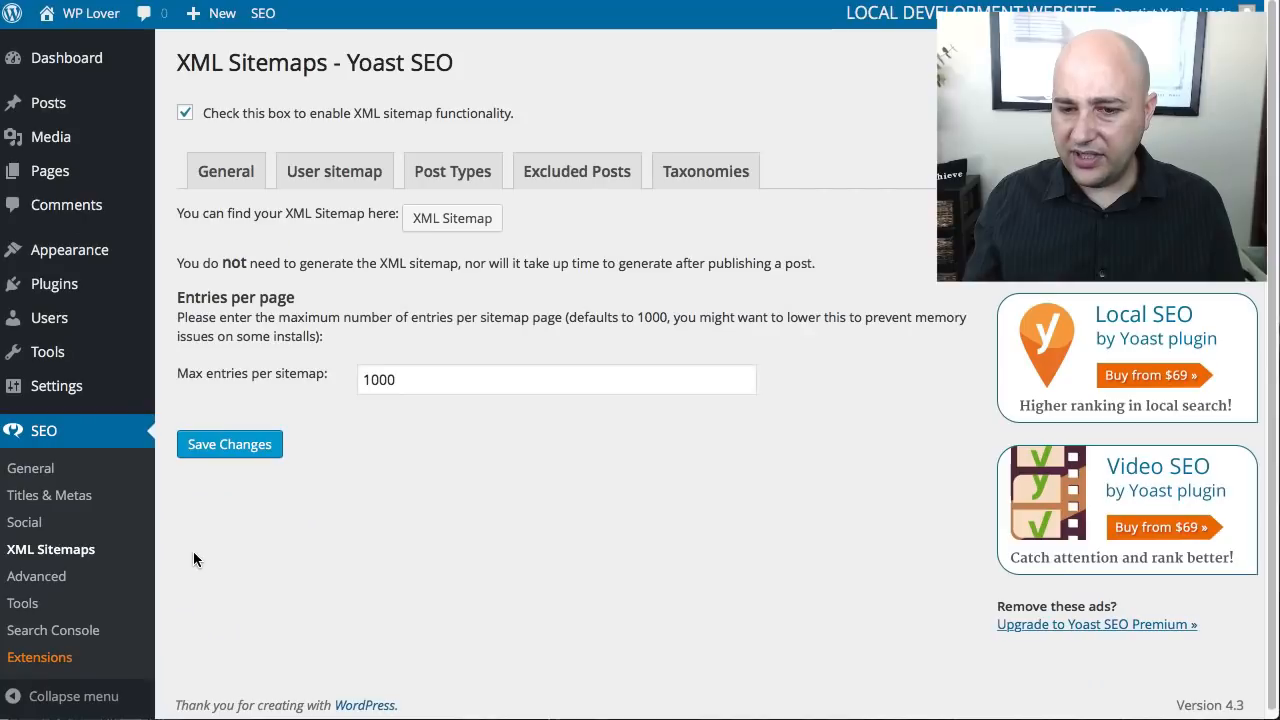
{"action": "left_click", "coordinate": [331, 176]}
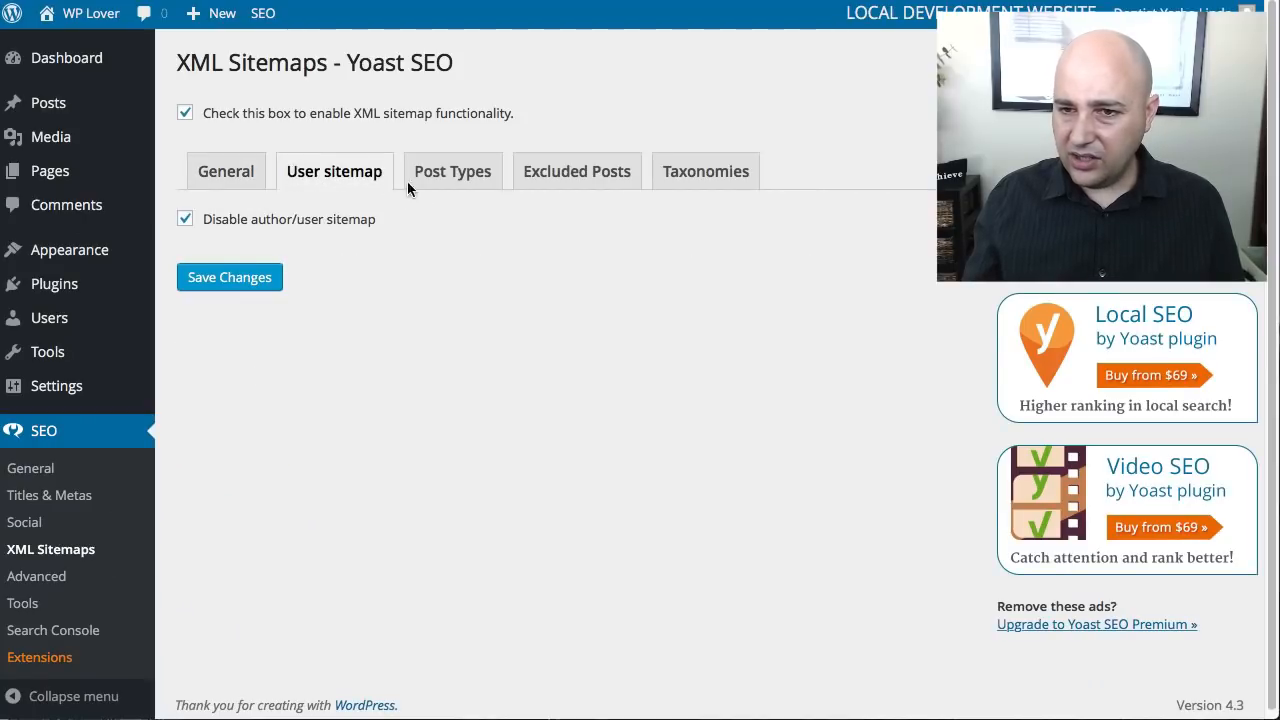
{"action": "left_click", "coordinate": [432, 180]}
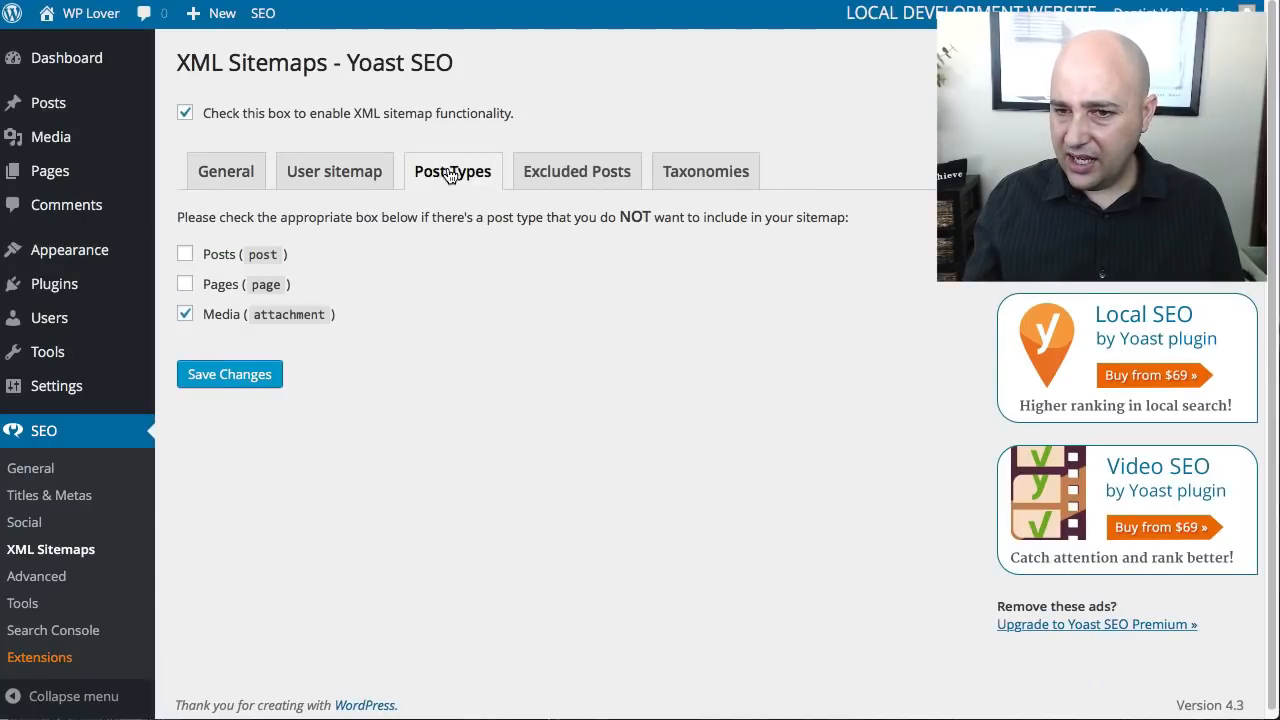
{"action": "left_click", "coordinate": [186, 255]}
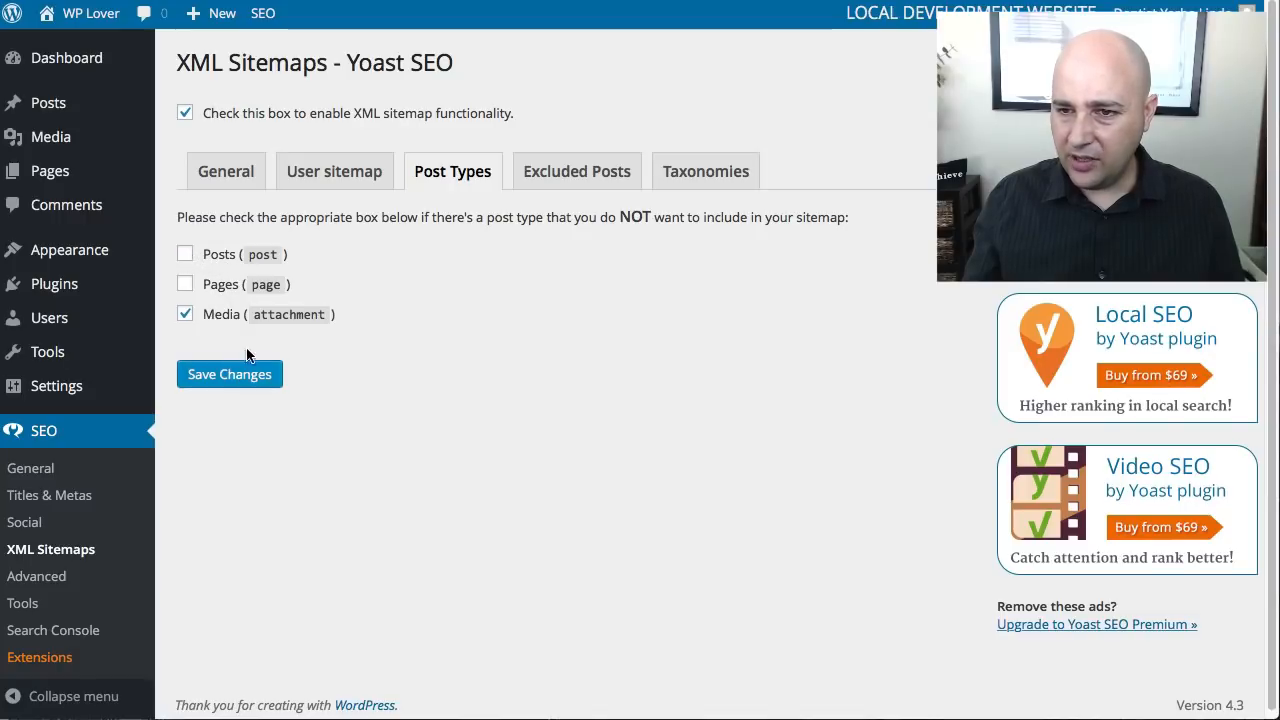
- Review the Excluded Posts setting and its example format of comma-separated post IDs
{"action": "left_click", "coordinate": [600, 172]}
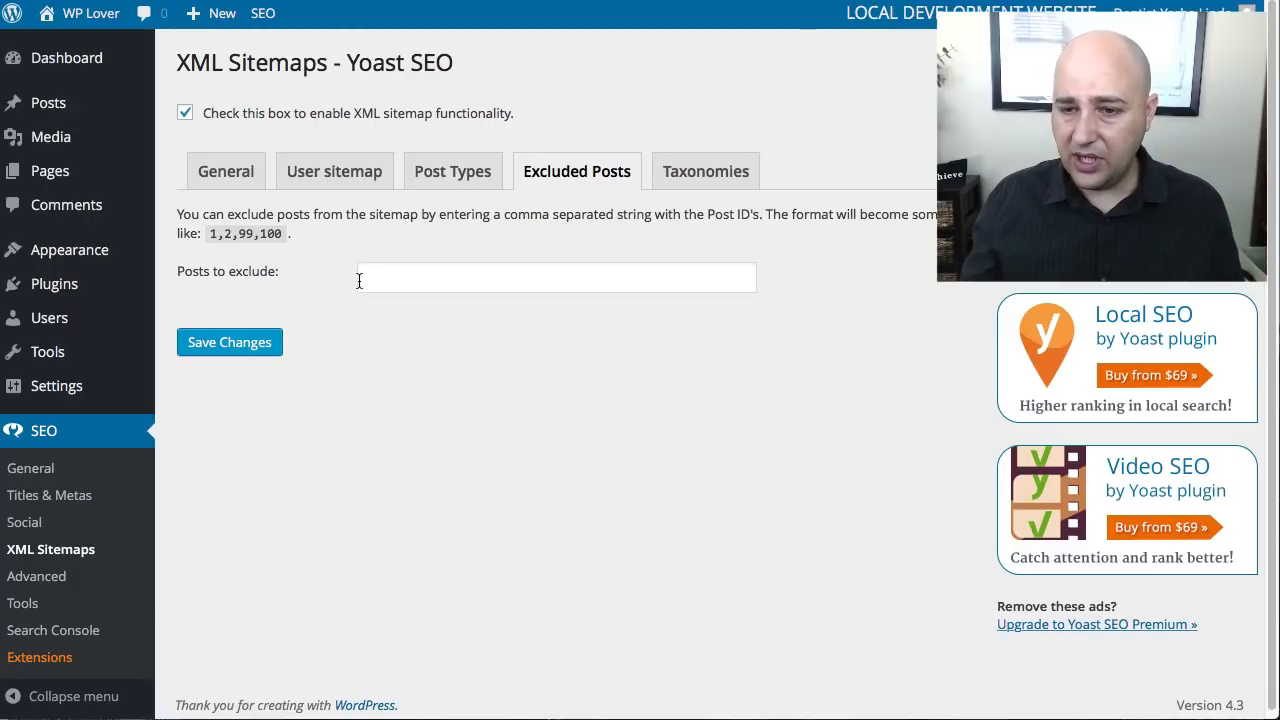
{"action": "left_click_drag", "start_coordinate": [216, 233], "coordinate": [284, 234]}
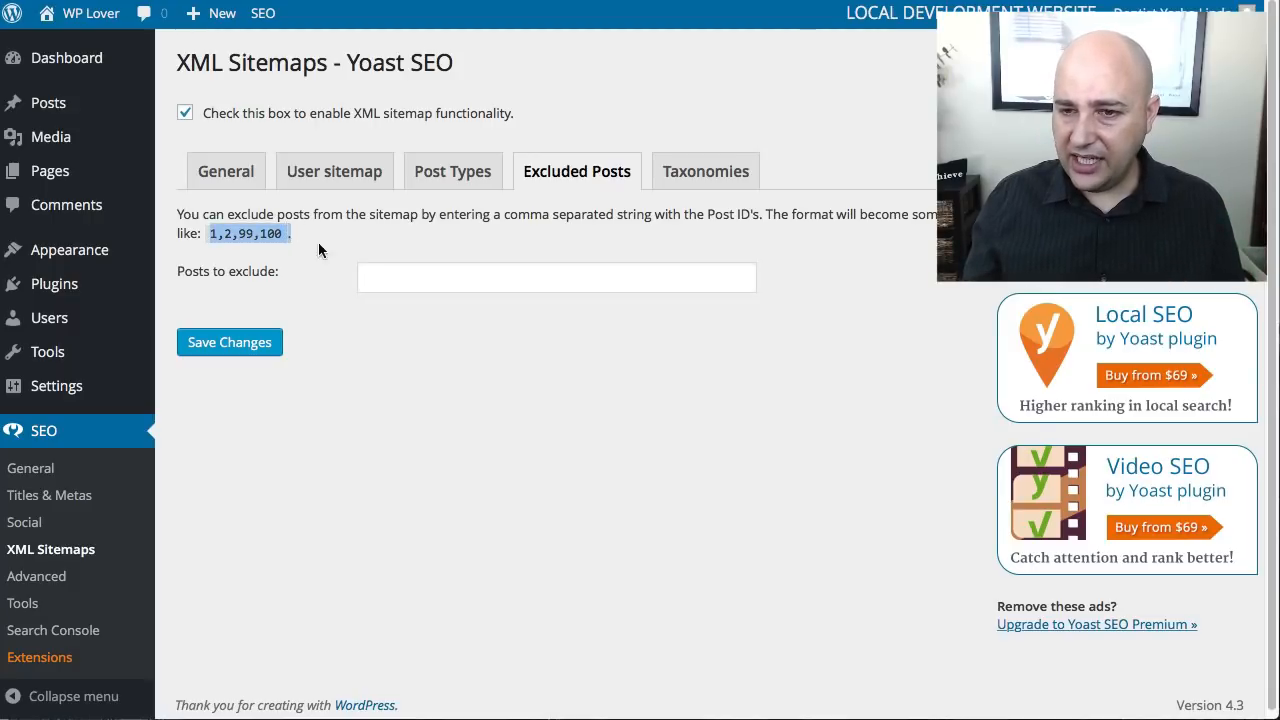
{"action": "left_click", "coordinate": [420, 278]}
- Exclude the Categories taxonomy from the XML sitemap, compare with the sitemap index, and save the changes
{"action": "left_click", "coordinate": [705, 171]}
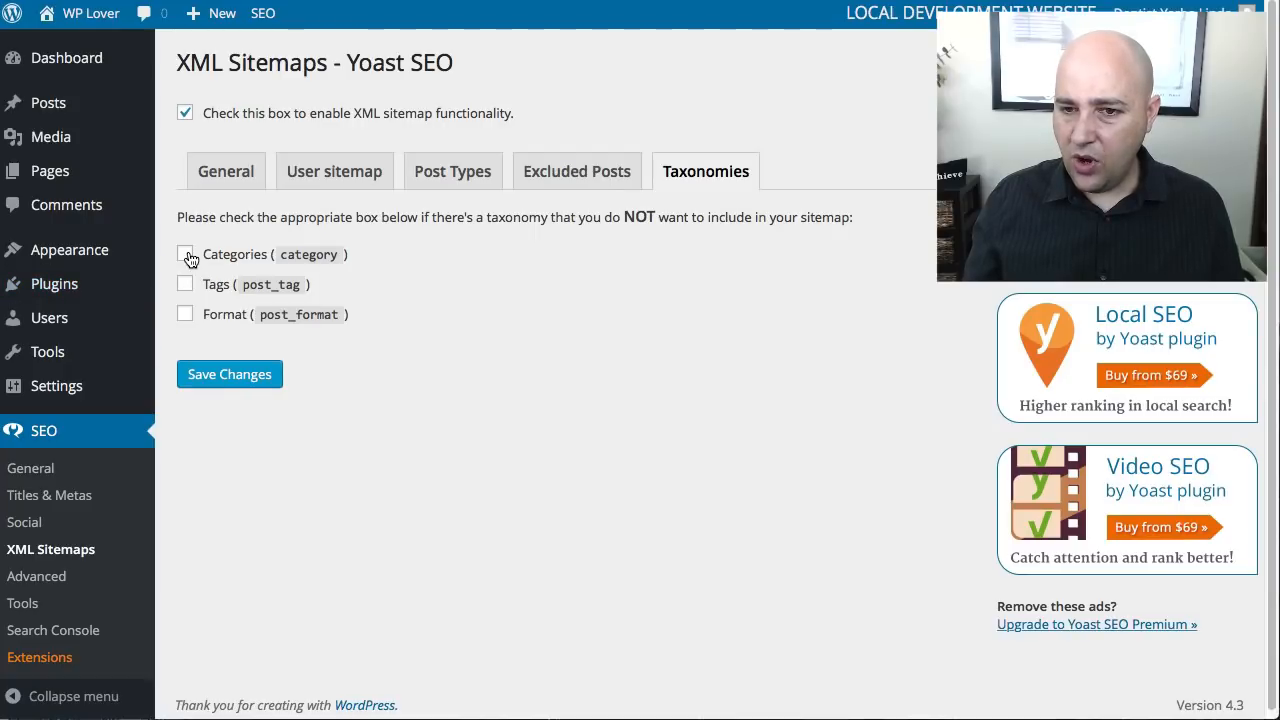
{"action": "left_click", "coordinate": [733, 1]}
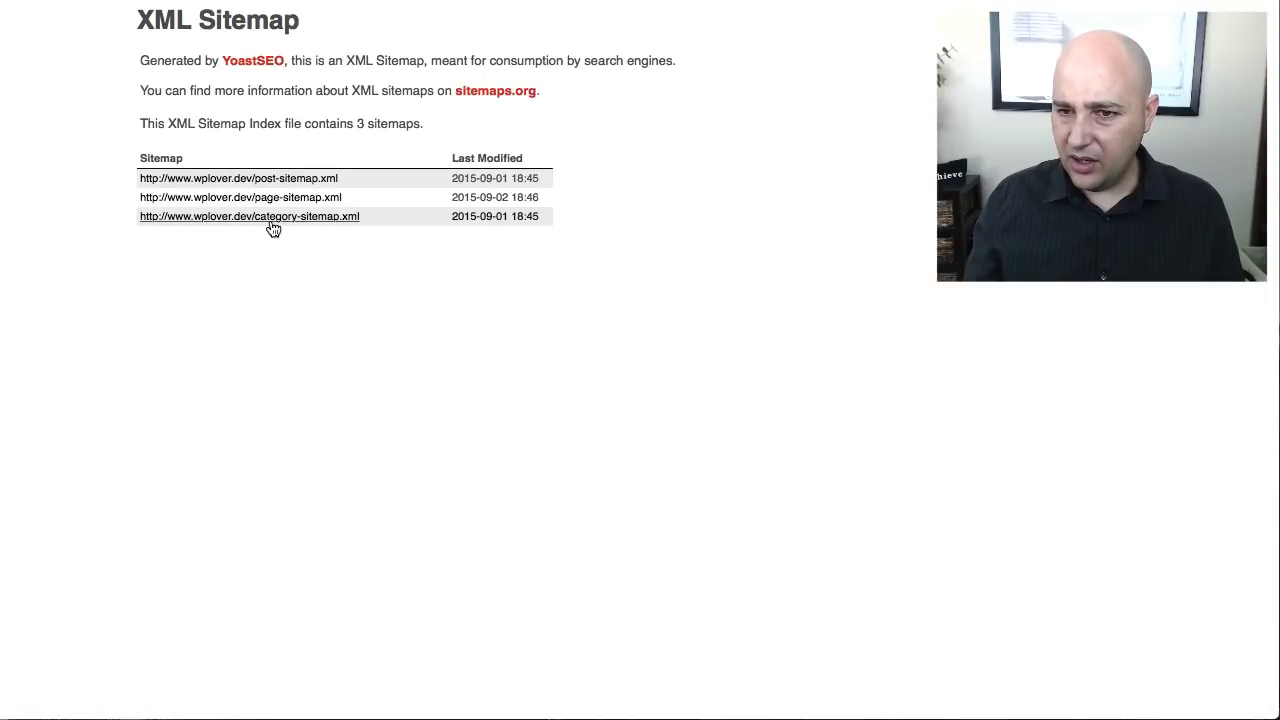
{"action": "left_click", "coordinate": [390, 2]}
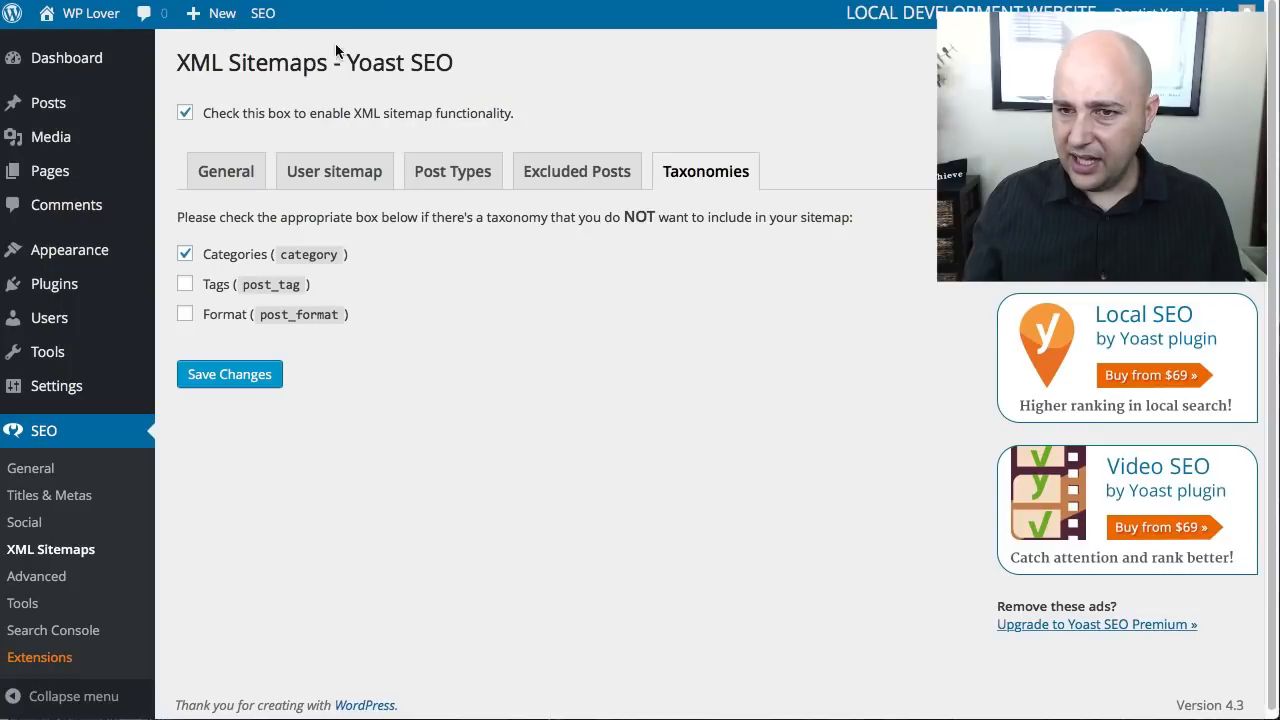
{"action": "left_click", "coordinate": [213, 375]}
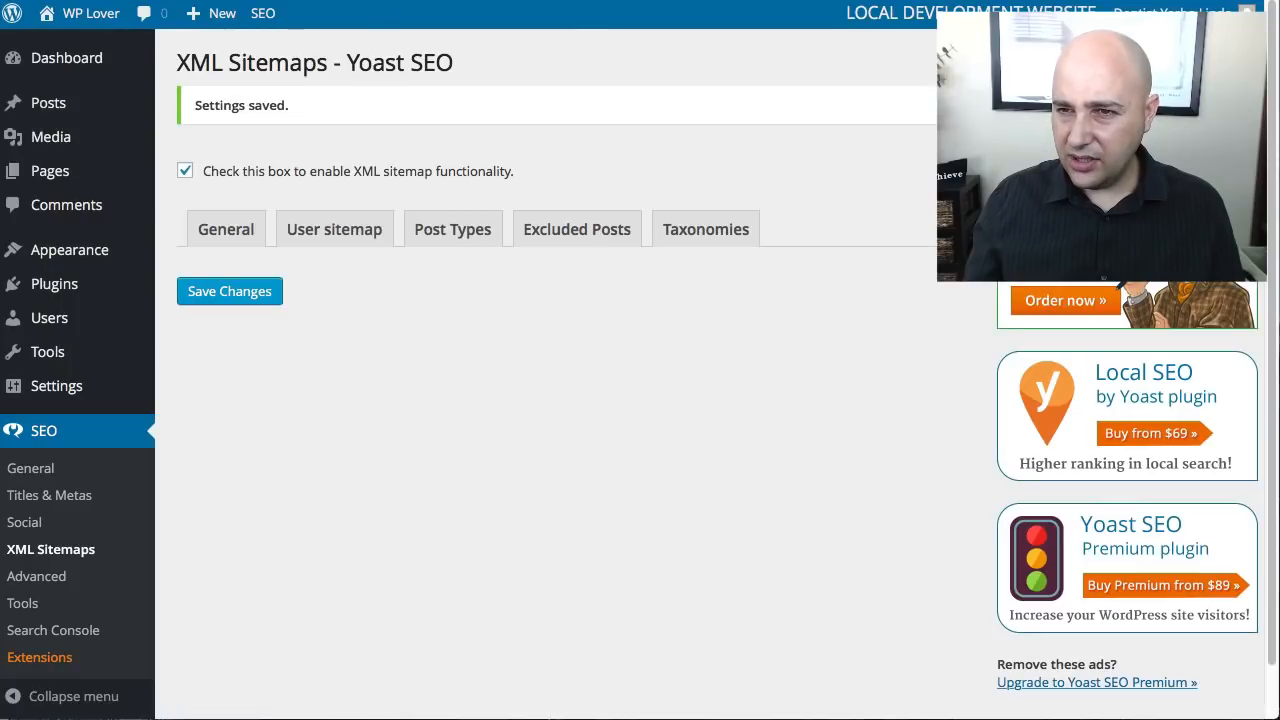
- Reload the XML sitemap index and check which sitemaps it lists
{"action": "key", "text": "ctrl+Tab"}
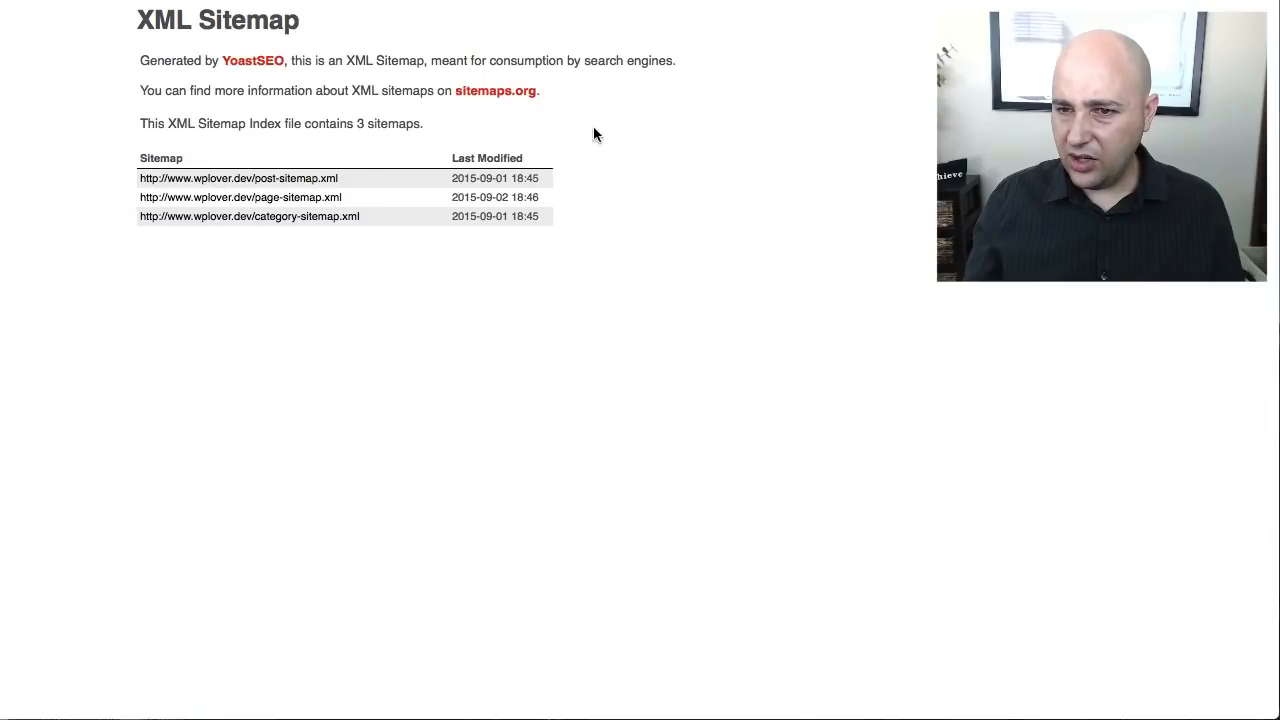
{"action": "left_click_drag", "start_coordinate": [382, 212], "coordinate": [548, 175]}
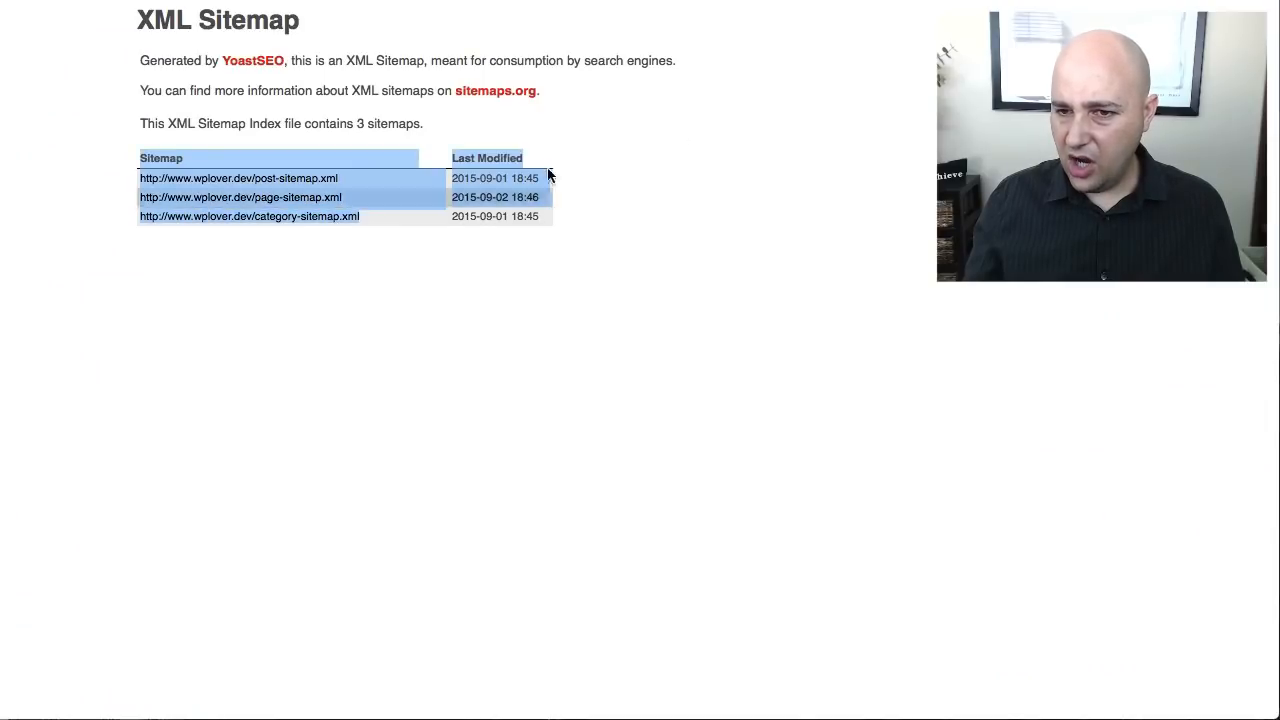
{"action": "key", "text": "super+r"}
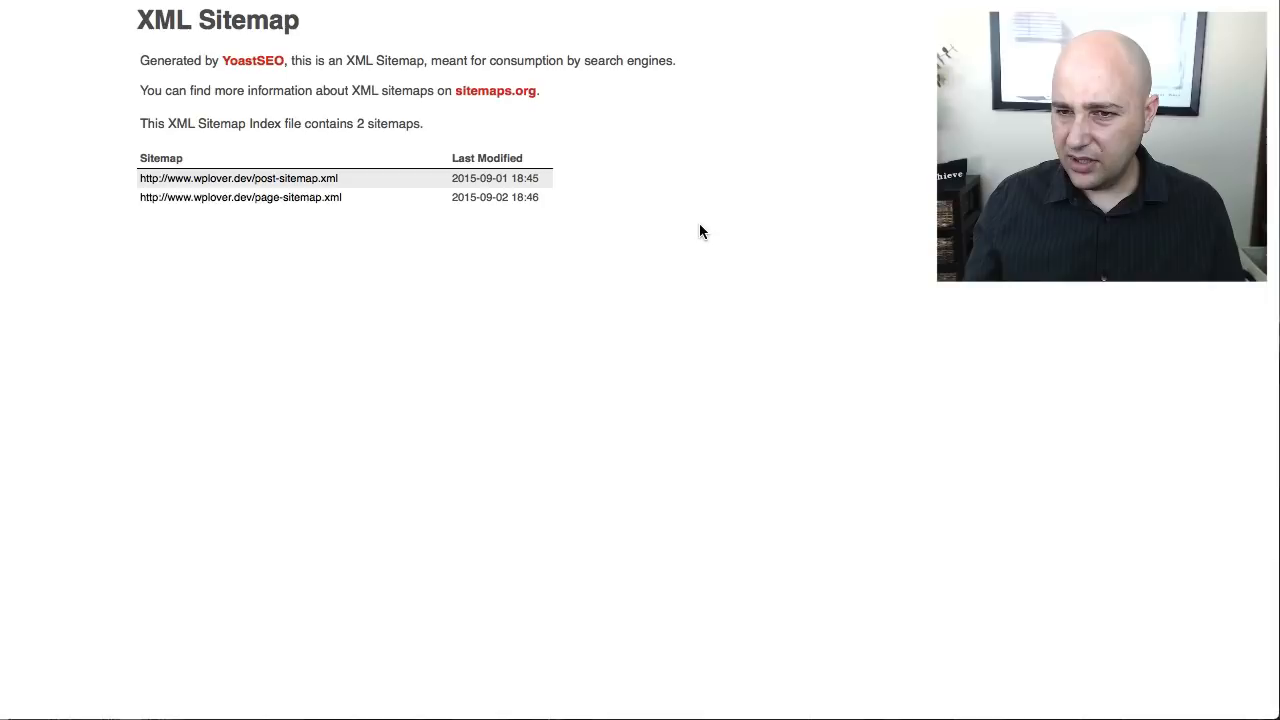
- Open Yoast SEO's Social settings and review the account URL fields, Facebook Open Graph frontpage fields, and Twitter card options
{"action": "left_click", "coordinate": [433, 0]}
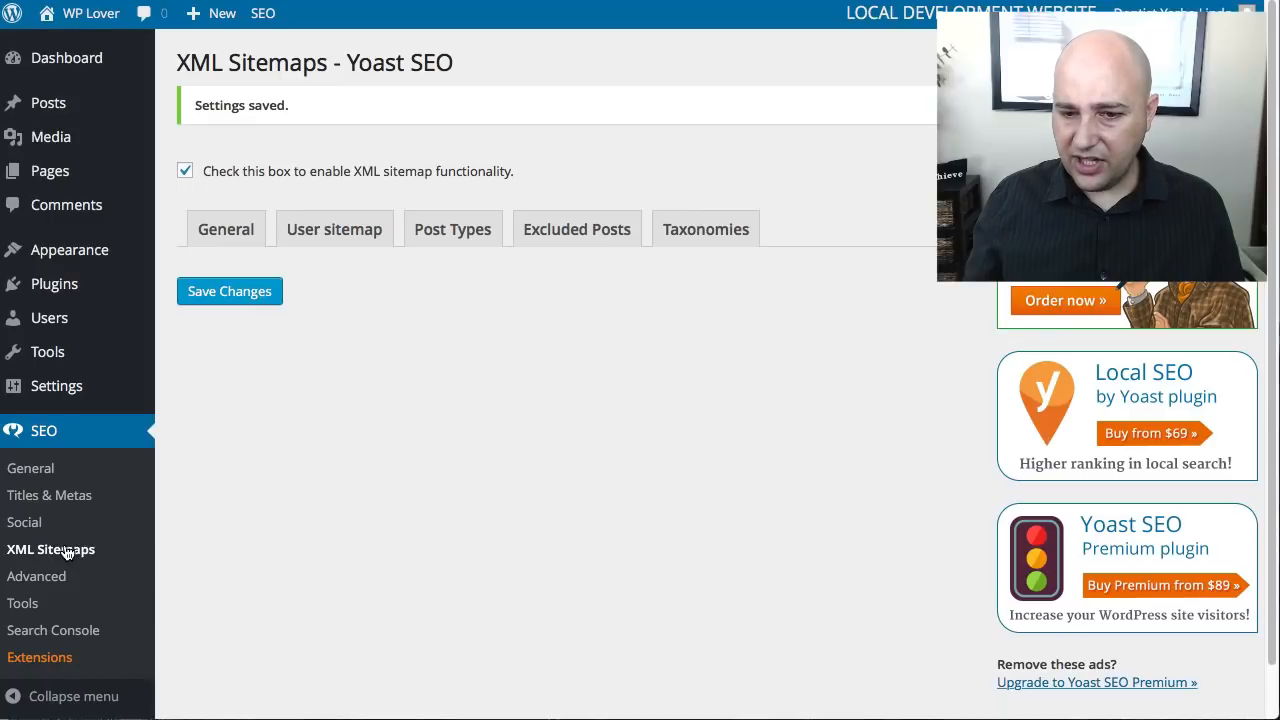
{"action": "left_click", "coordinate": [30, 529]}
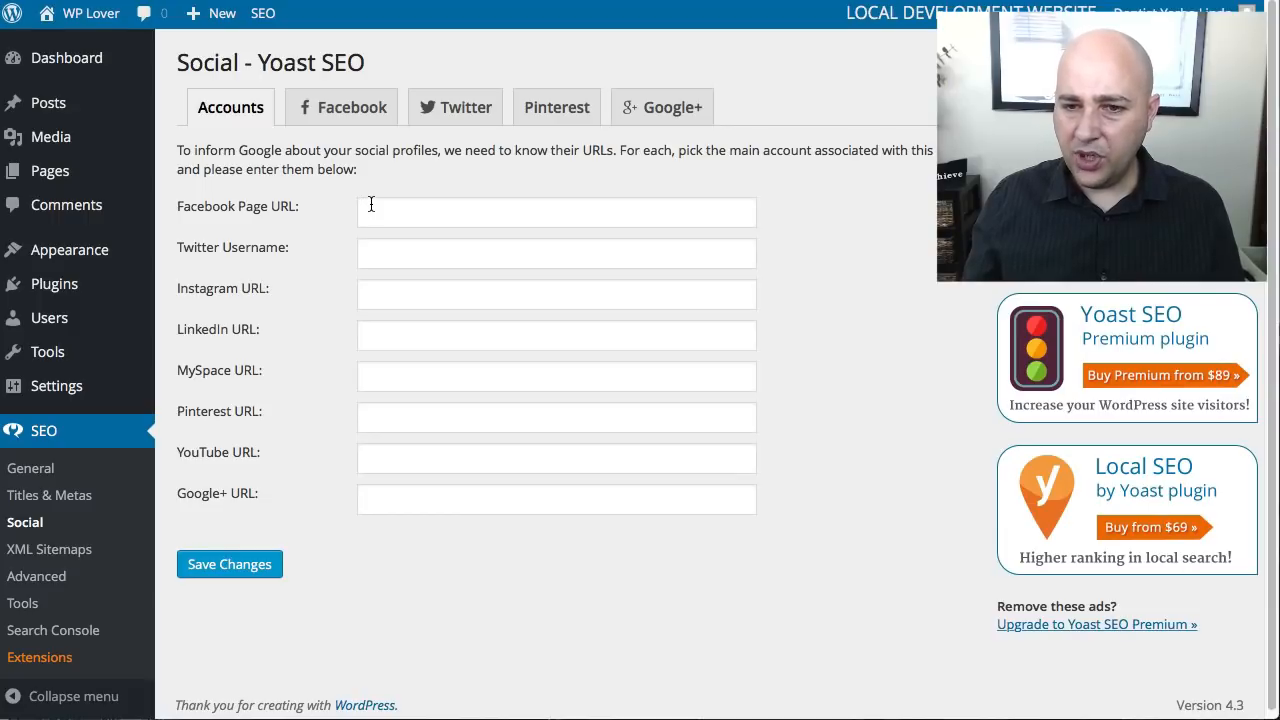
{"action": "left_click", "coordinate": [343, 127]}
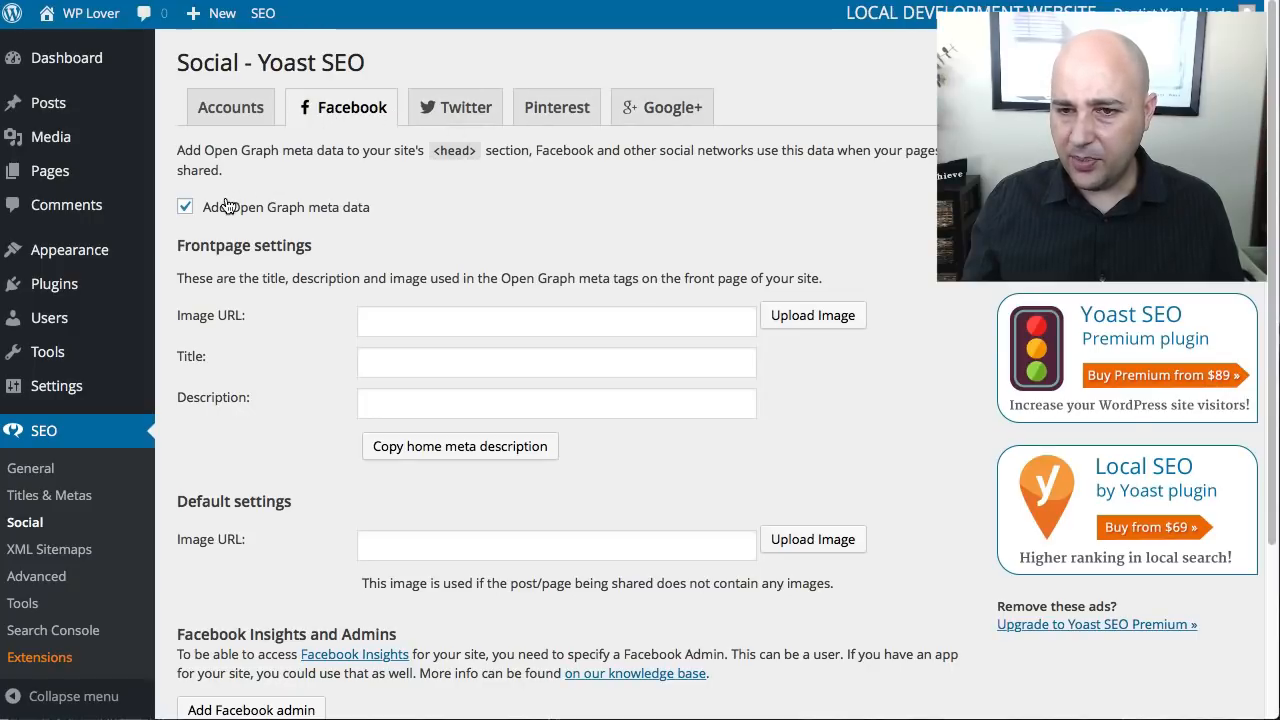
{"action": "scroll", "coordinate": [194, 270], "scroll_direction": "down", "scroll_amount": 1}
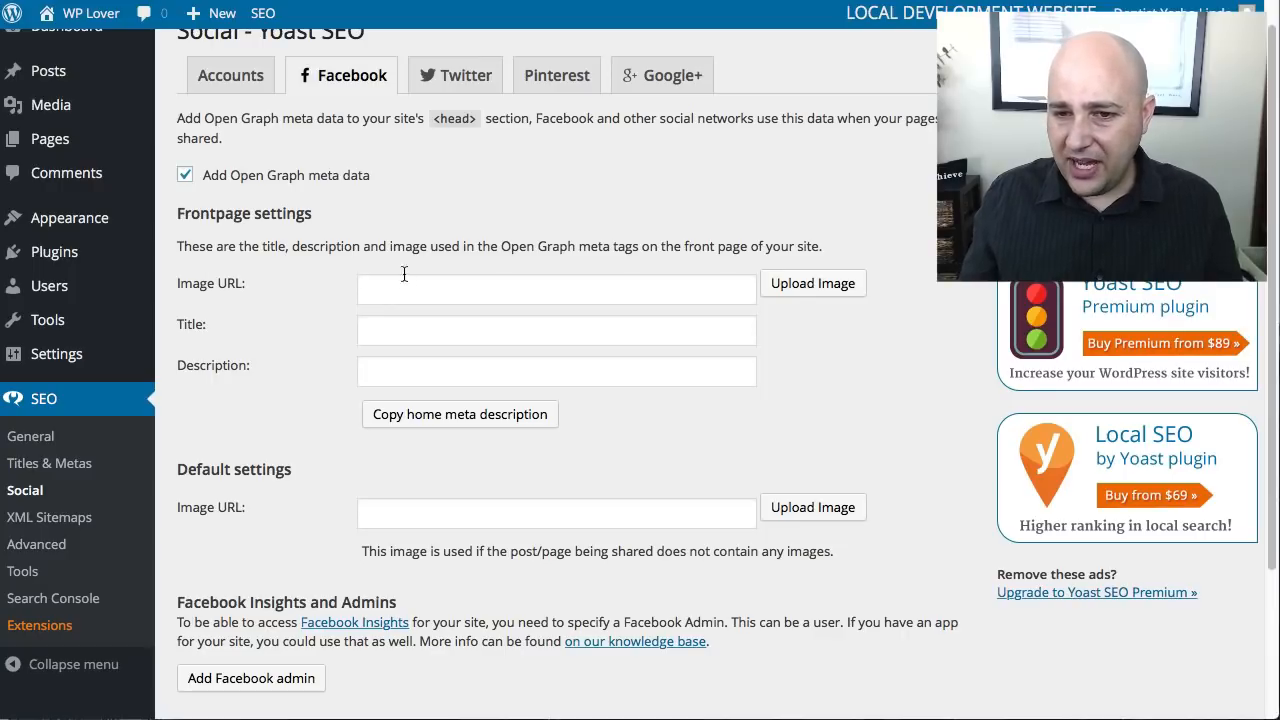
{"action": "left_click", "coordinate": [451, 278]}
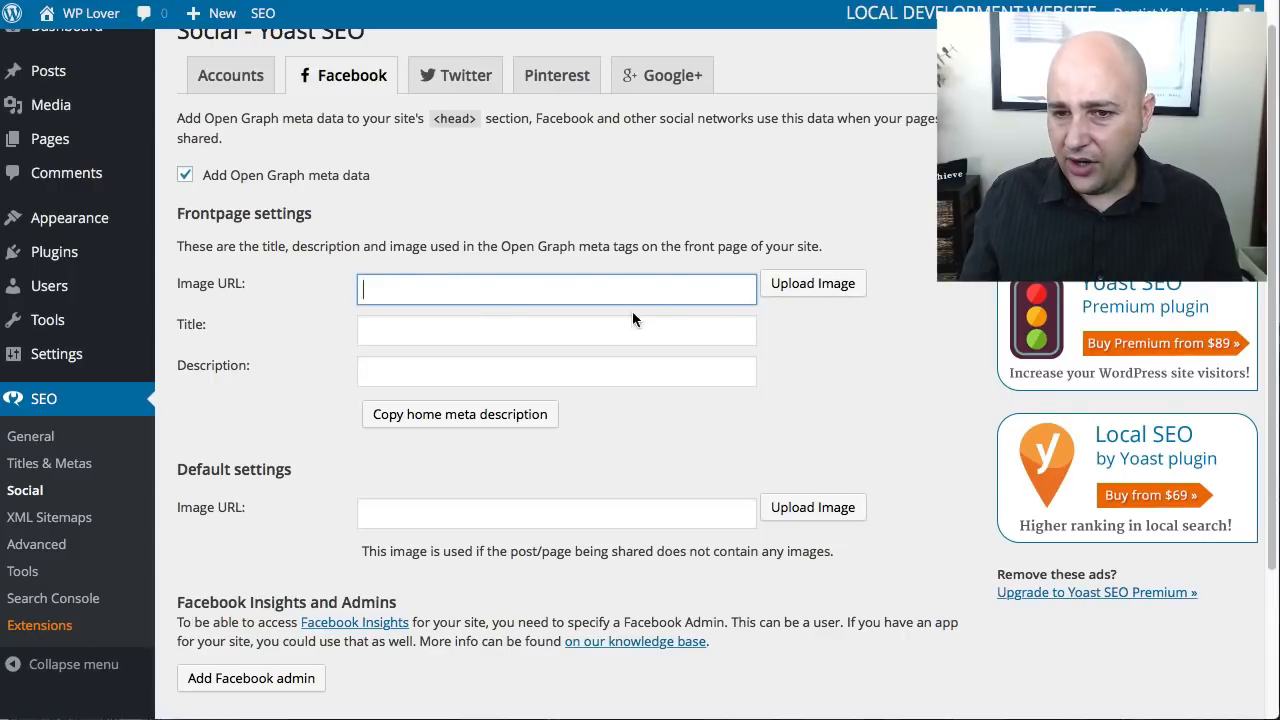
{"action": "left_click", "coordinate": [462, 322]}
{"action": "left_click", "coordinate": [540, 366]}
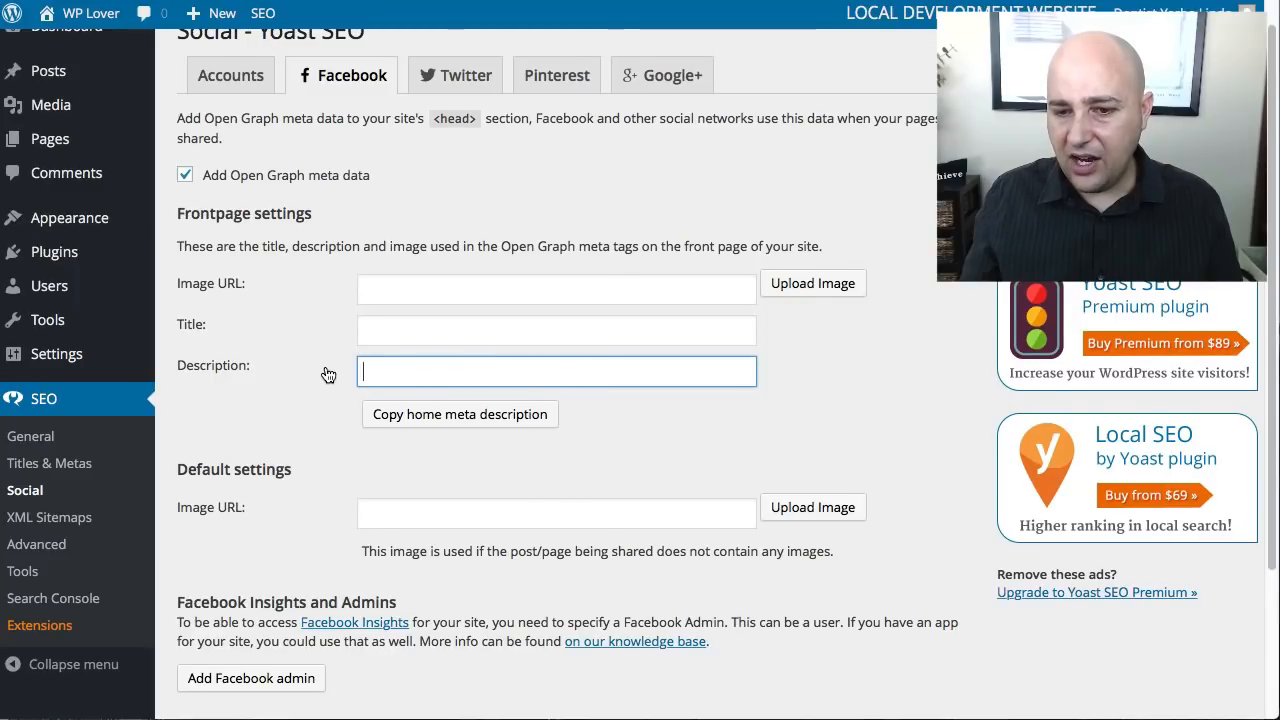
{"action": "scroll", "coordinate": [326, 372], "scroll_direction": "up", "scroll_amount": 1}
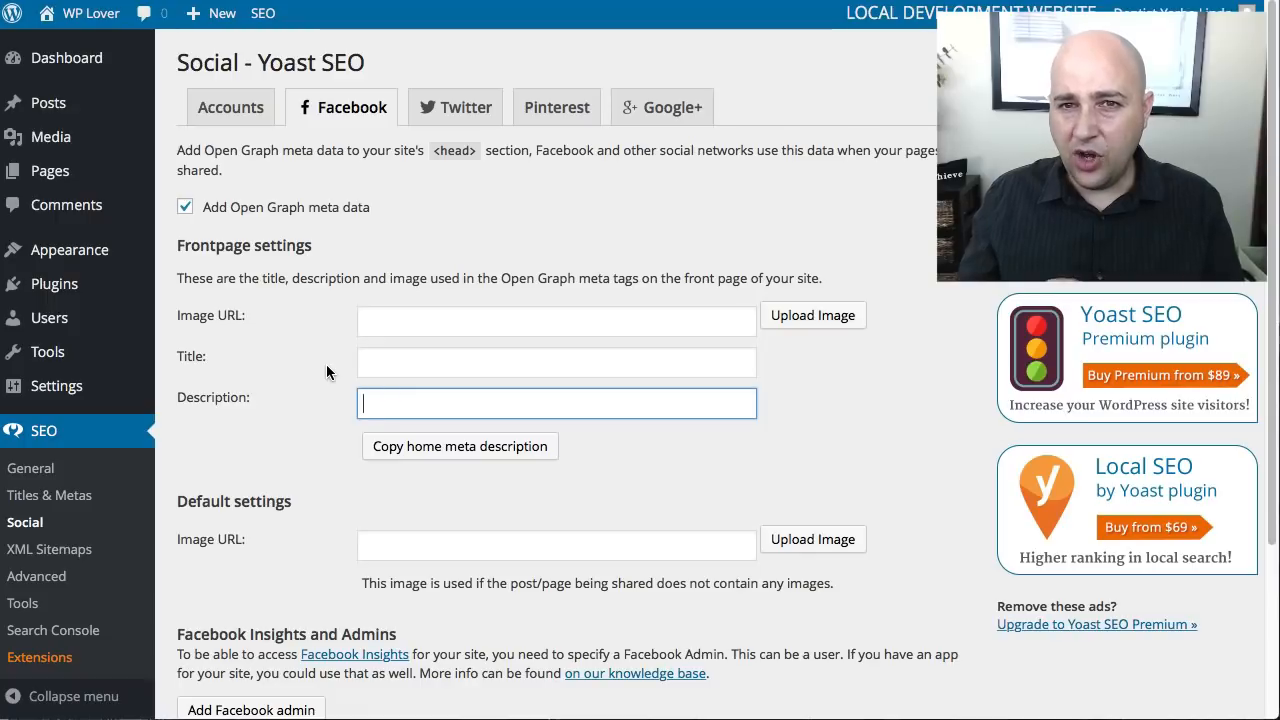
{"action": "left_click", "coordinate": [456, 106]}
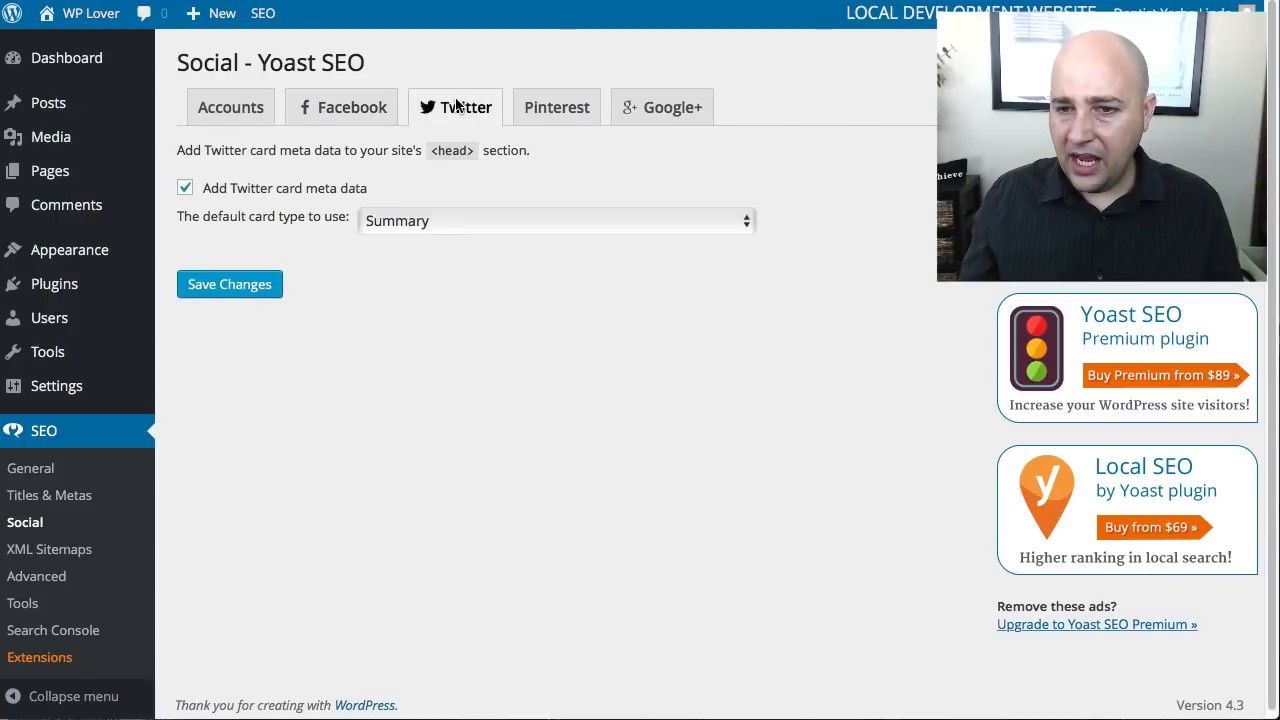
{"action": "left_click", "coordinate": [364, 112]}
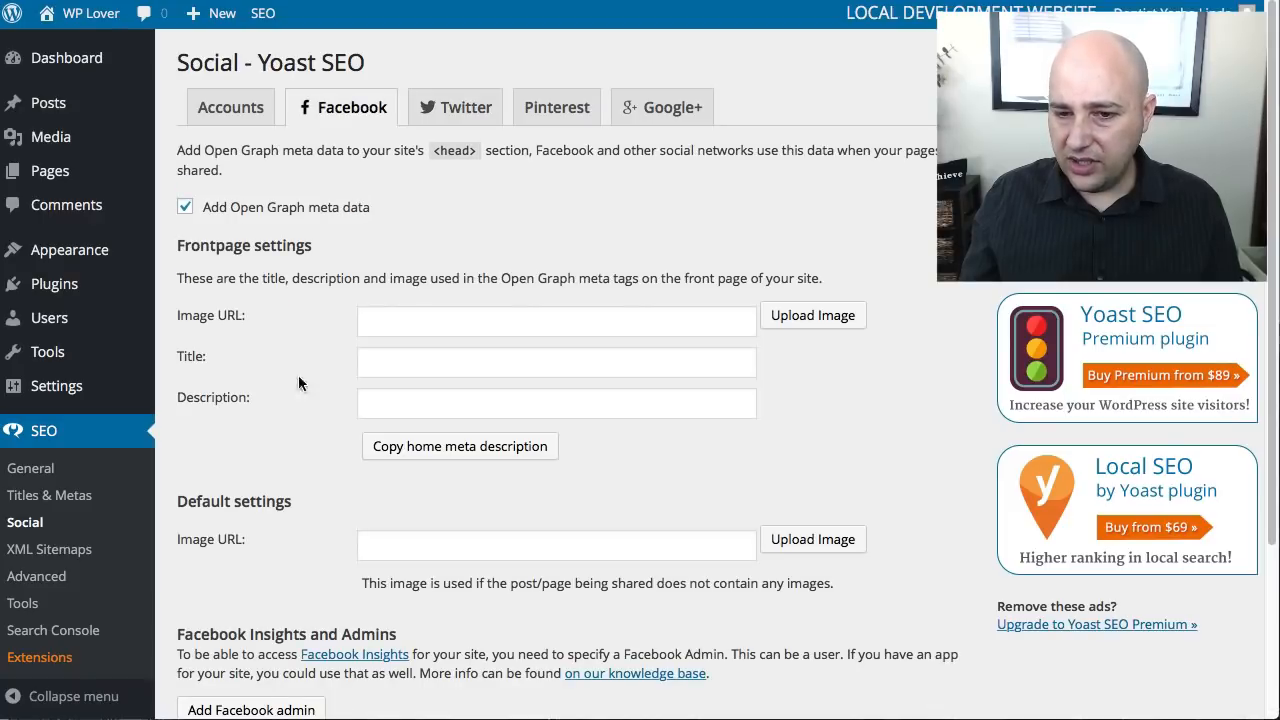
- Open the Bulk editor among Yoast SEO's tools and examine the new title and meta description fields for the posts and pages
{"action": "left_click", "coordinate": [49, 495]}
{"action": "left_click", "coordinate": [28, 600]}
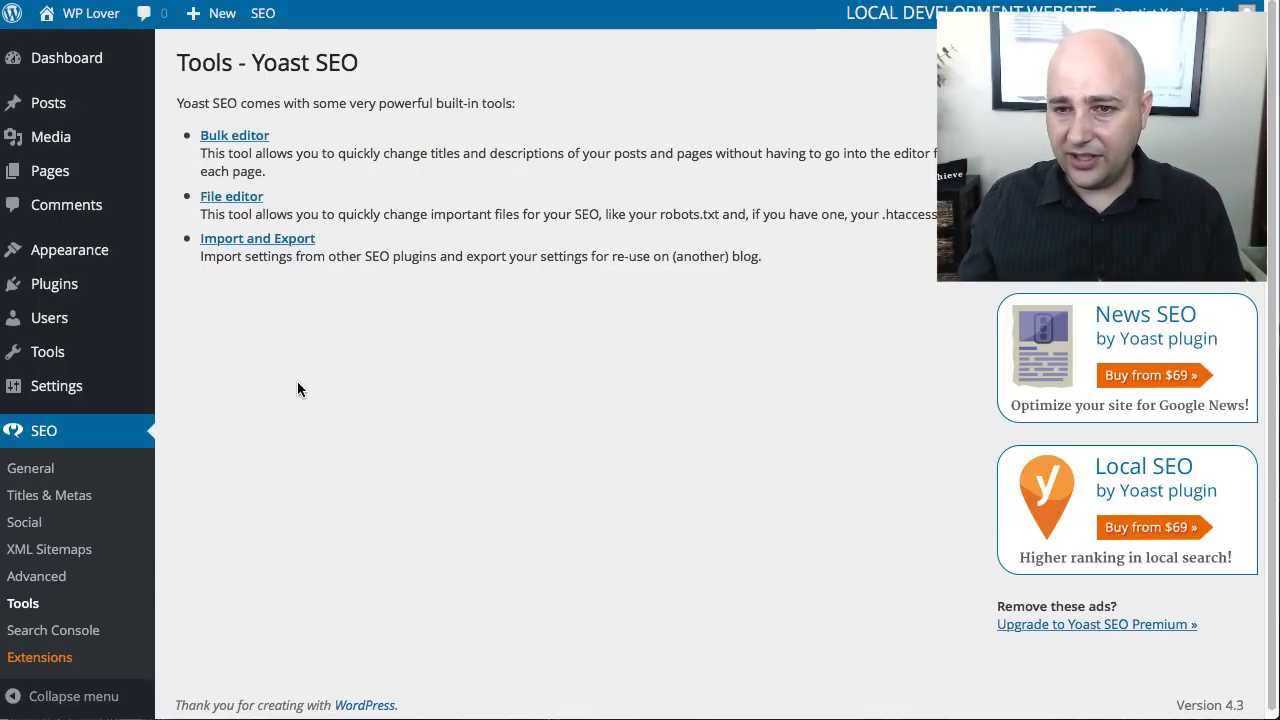
{"action": "left_click", "coordinate": [222, 137]}
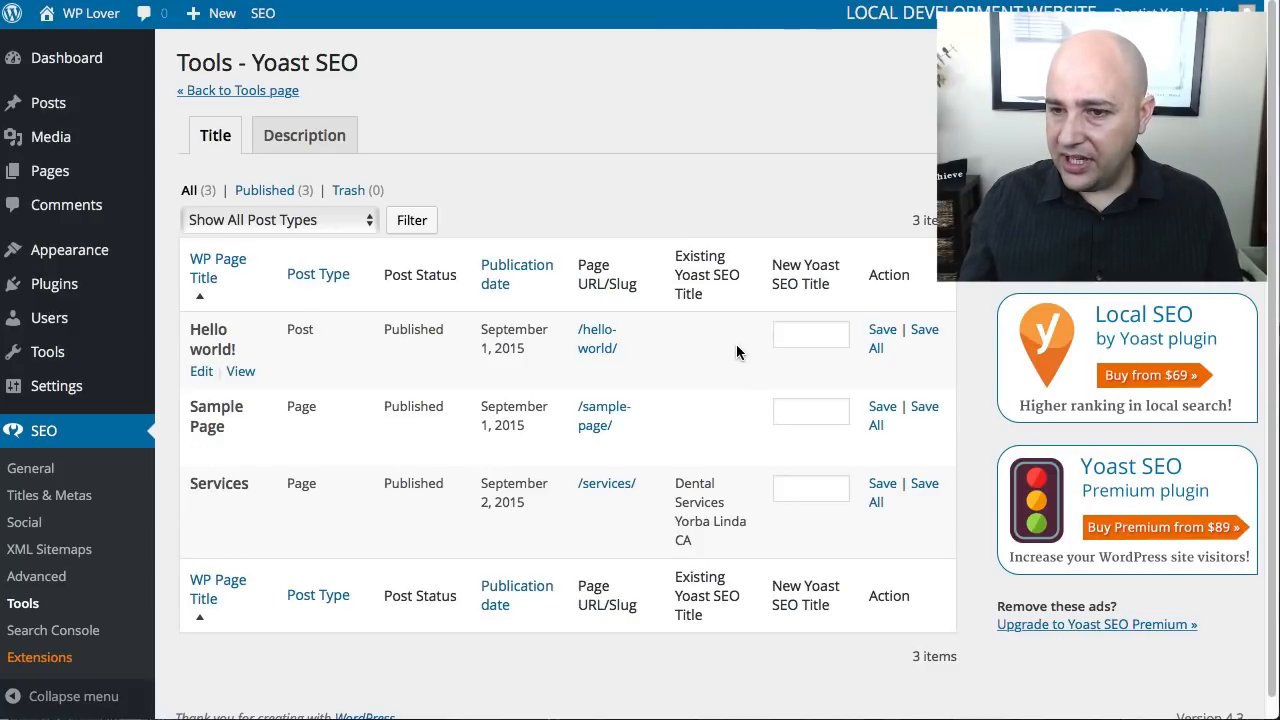
{"action": "left_click", "coordinate": [810, 335]}
{"action": "left_click", "coordinate": [800, 414]}
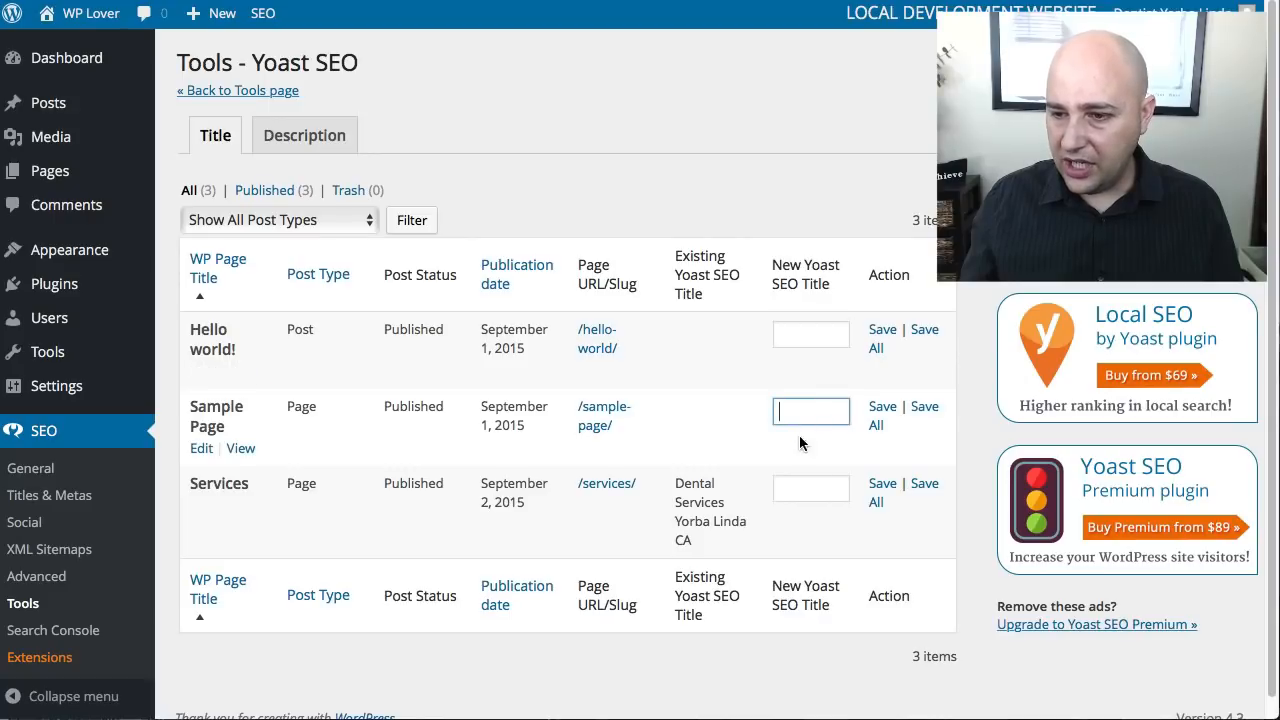
{"action": "left_click", "coordinate": [810, 485]}
{"action": "left_click", "coordinate": [714, 352]}
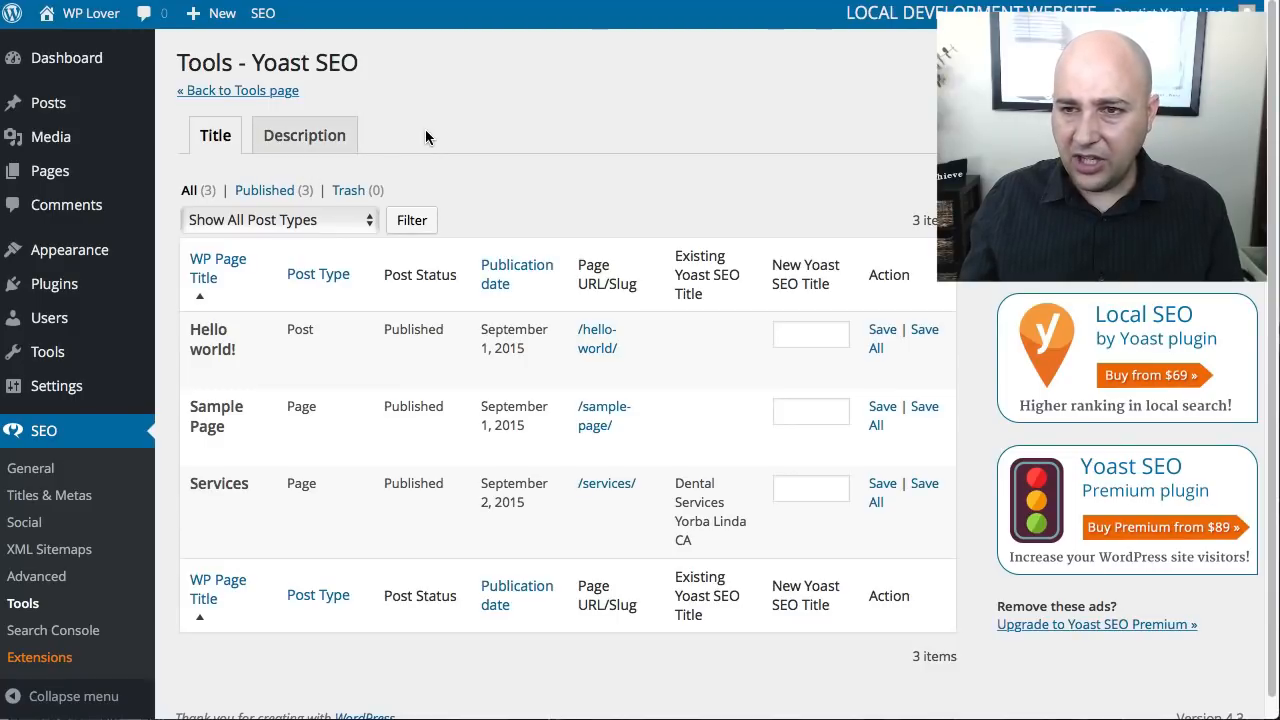
{"action": "left_click", "coordinate": [337, 139]}
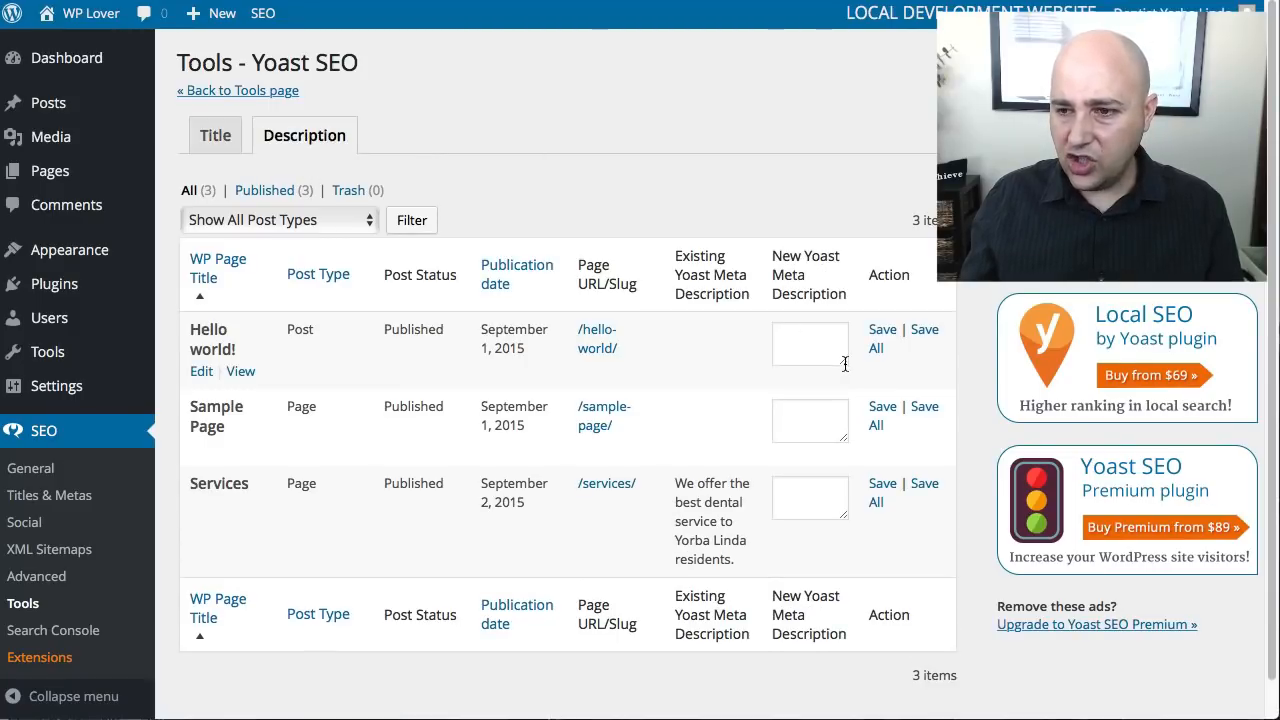